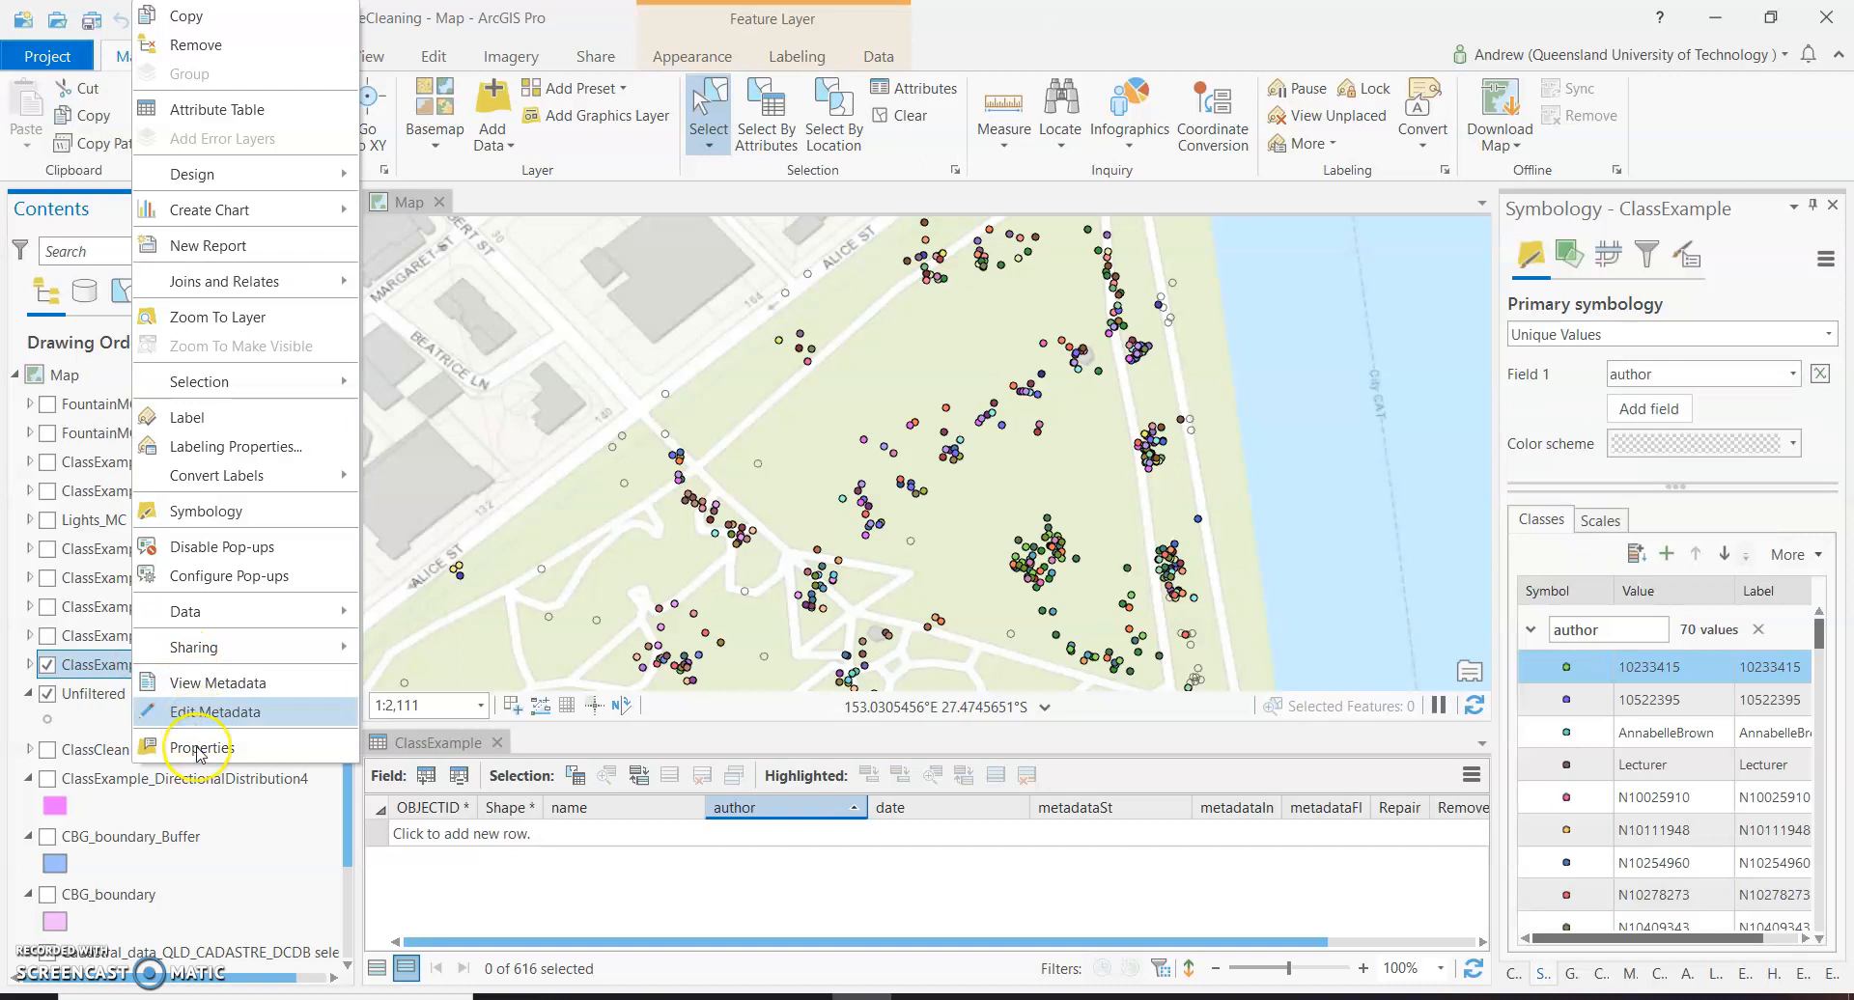
Review the full list of definition queries set on the ClassExample layer, then close its layer properties.
click(198, 749)
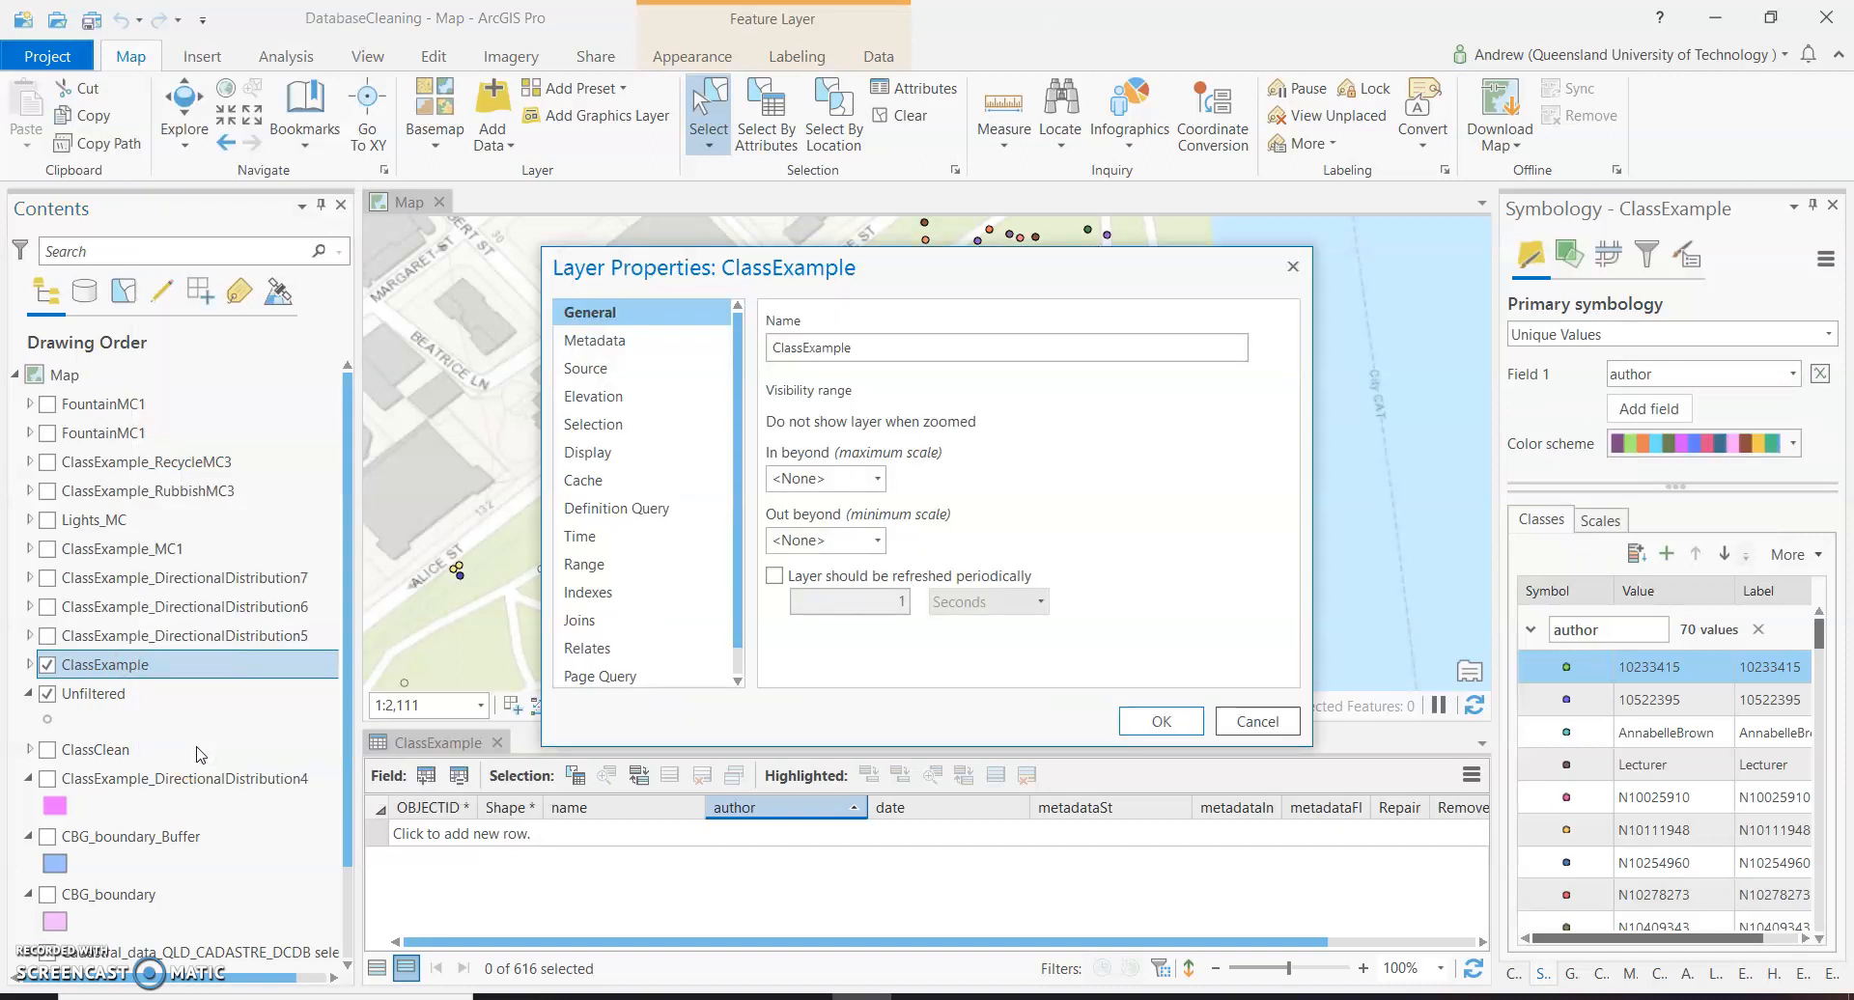
click(648, 509)
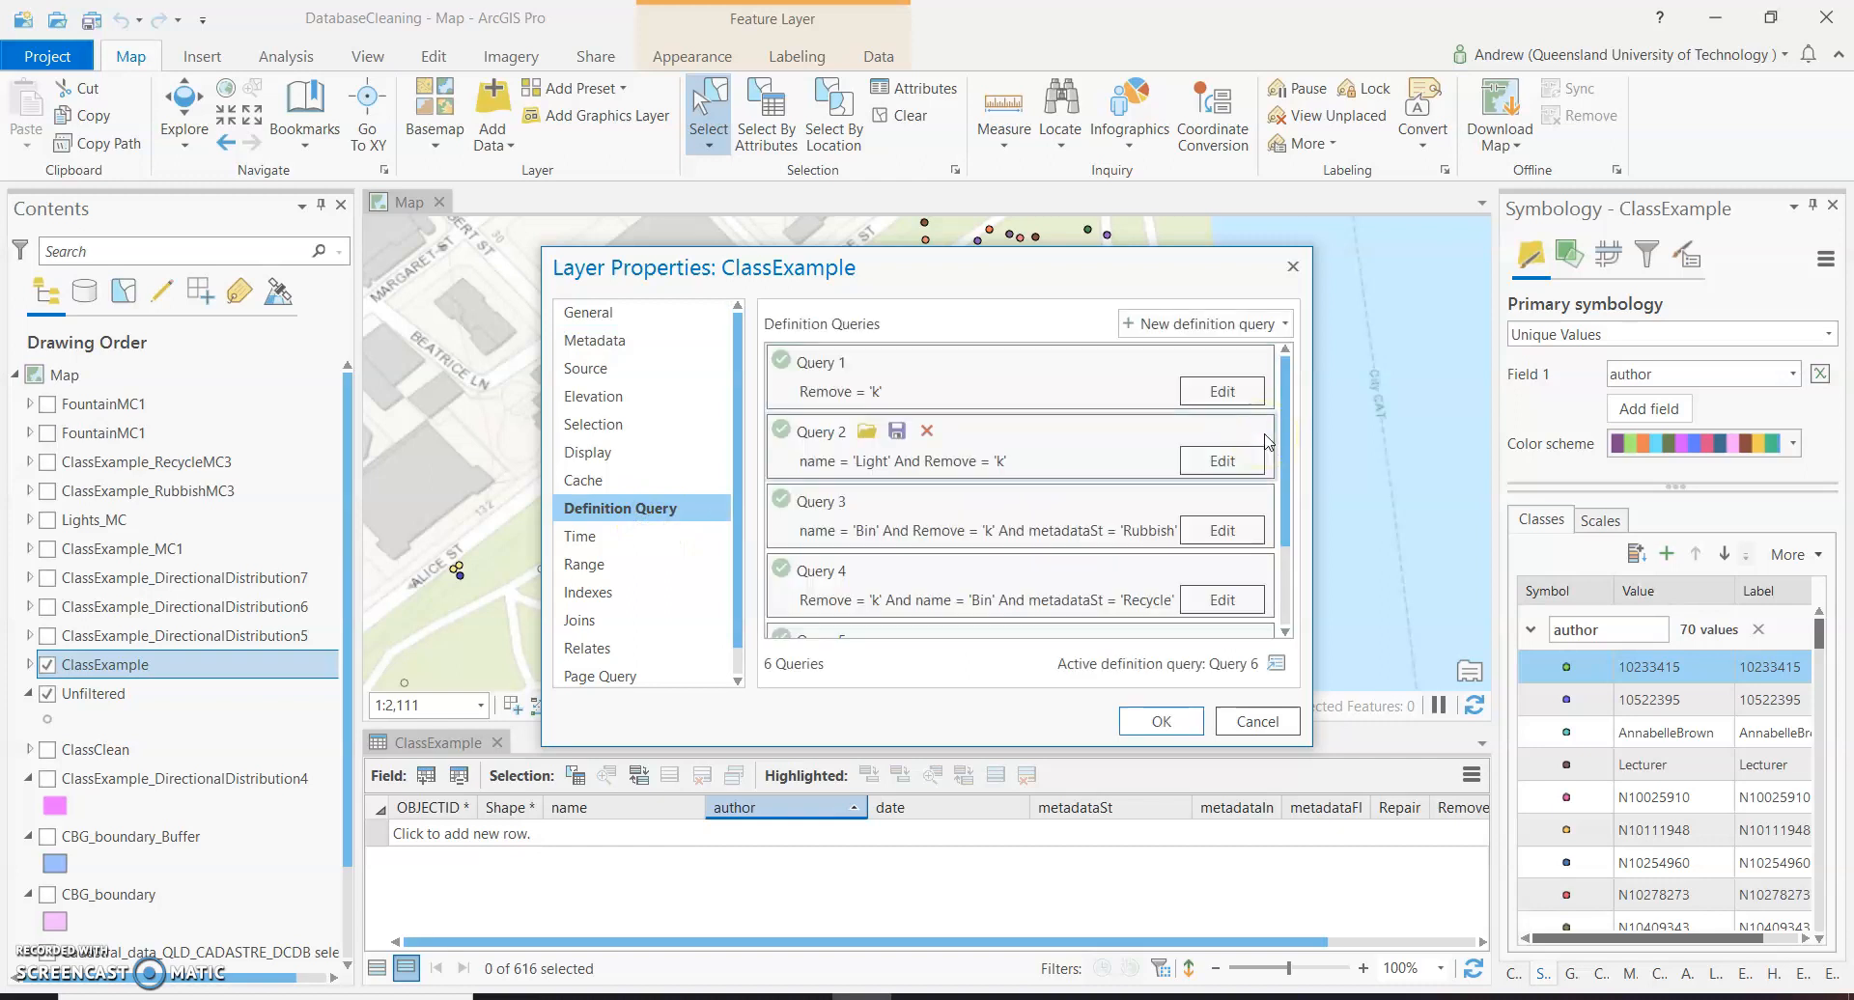
scroll(955, 487, down, 3)
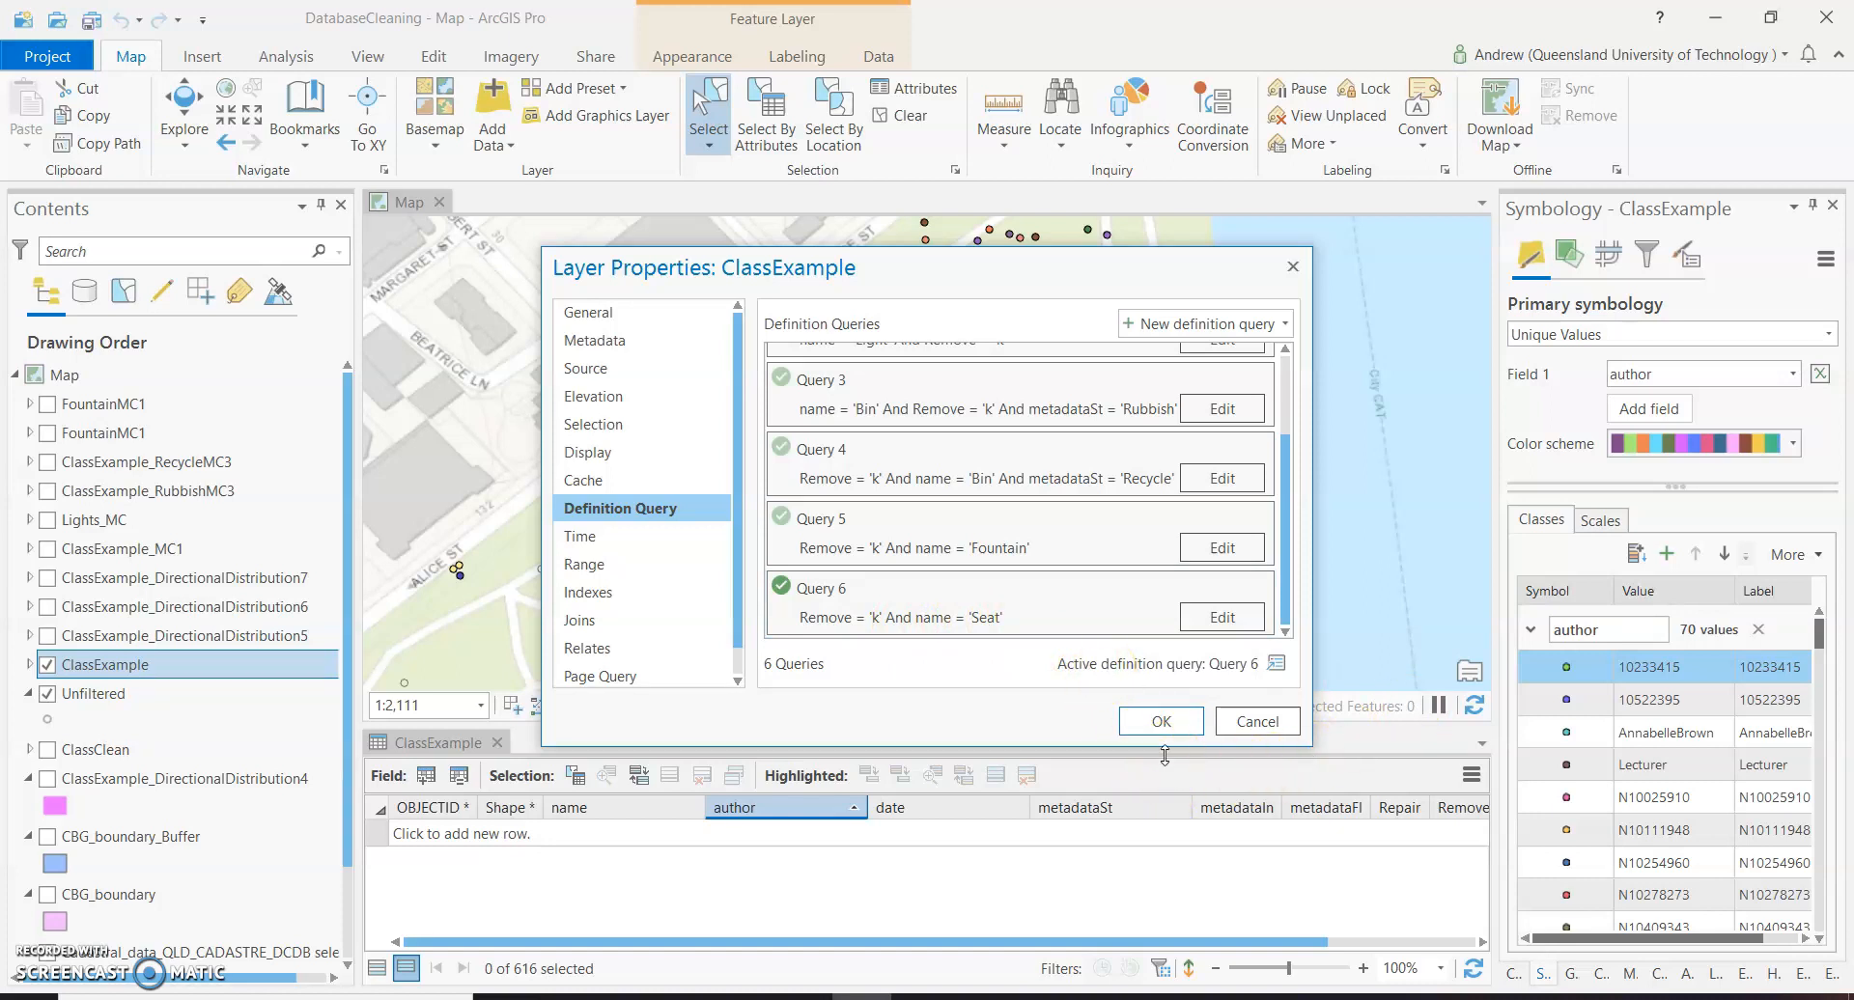
click(1163, 726)
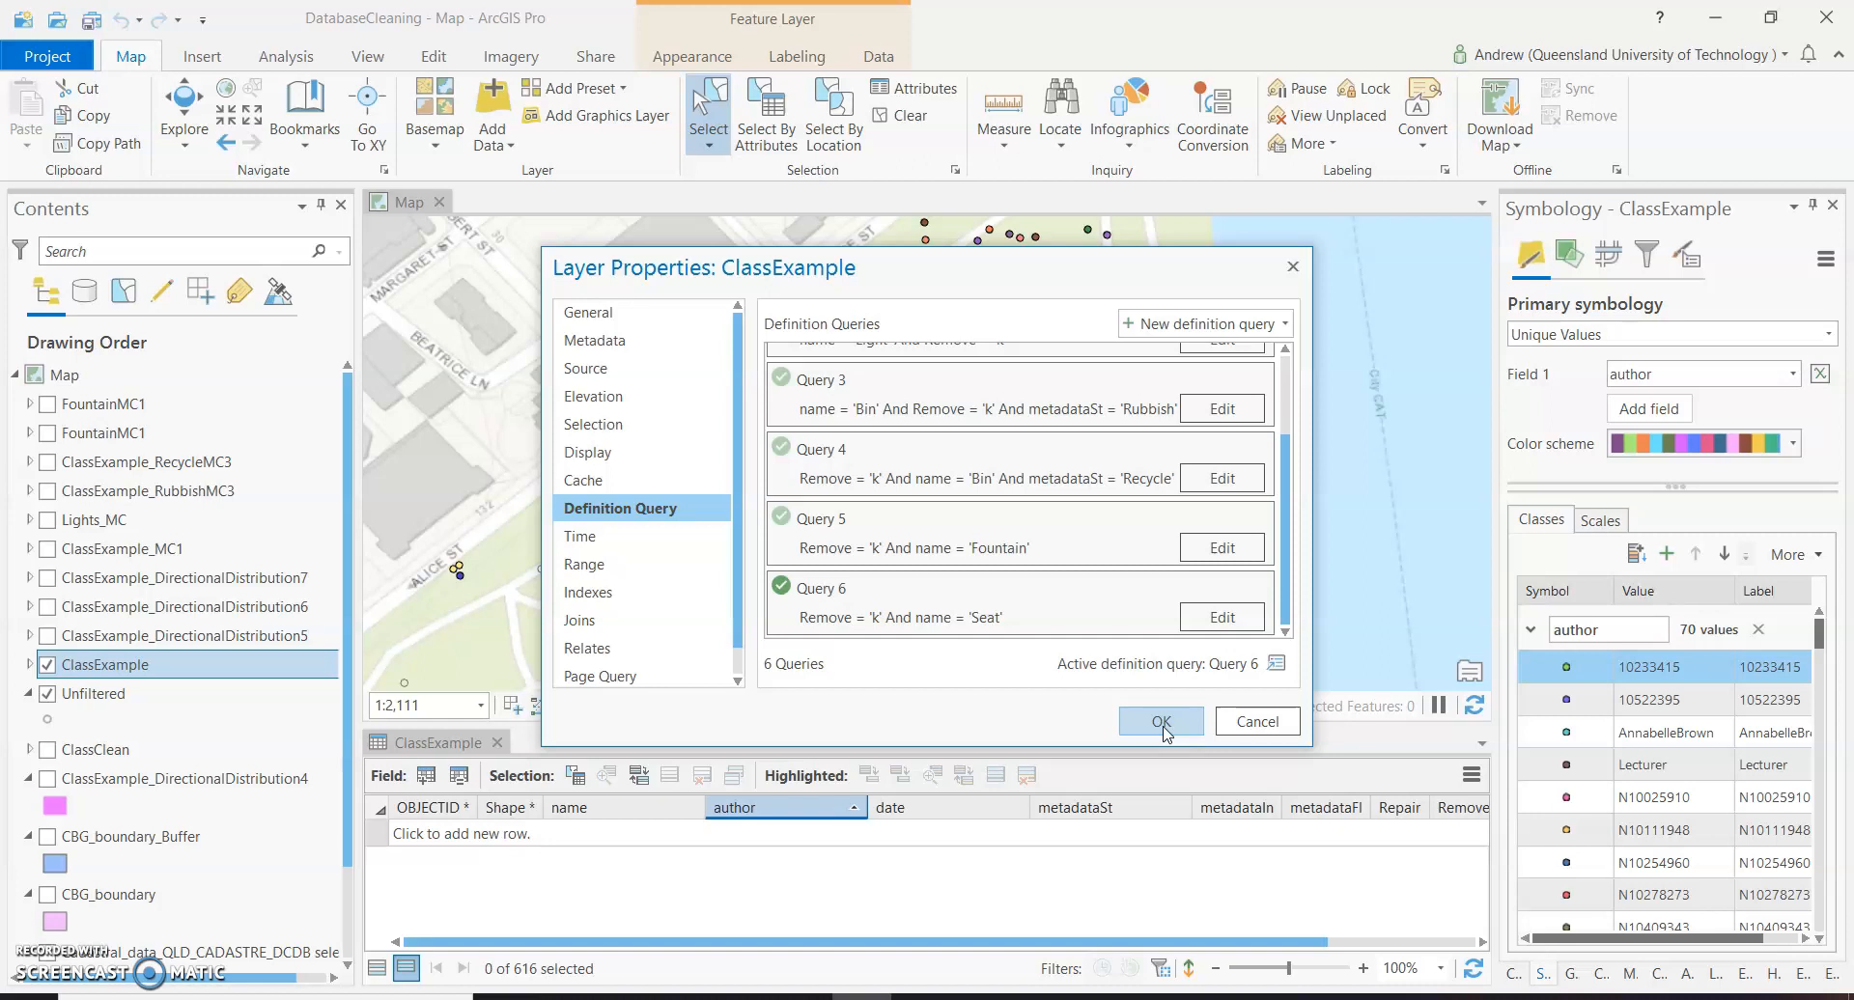
click(1162, 722)
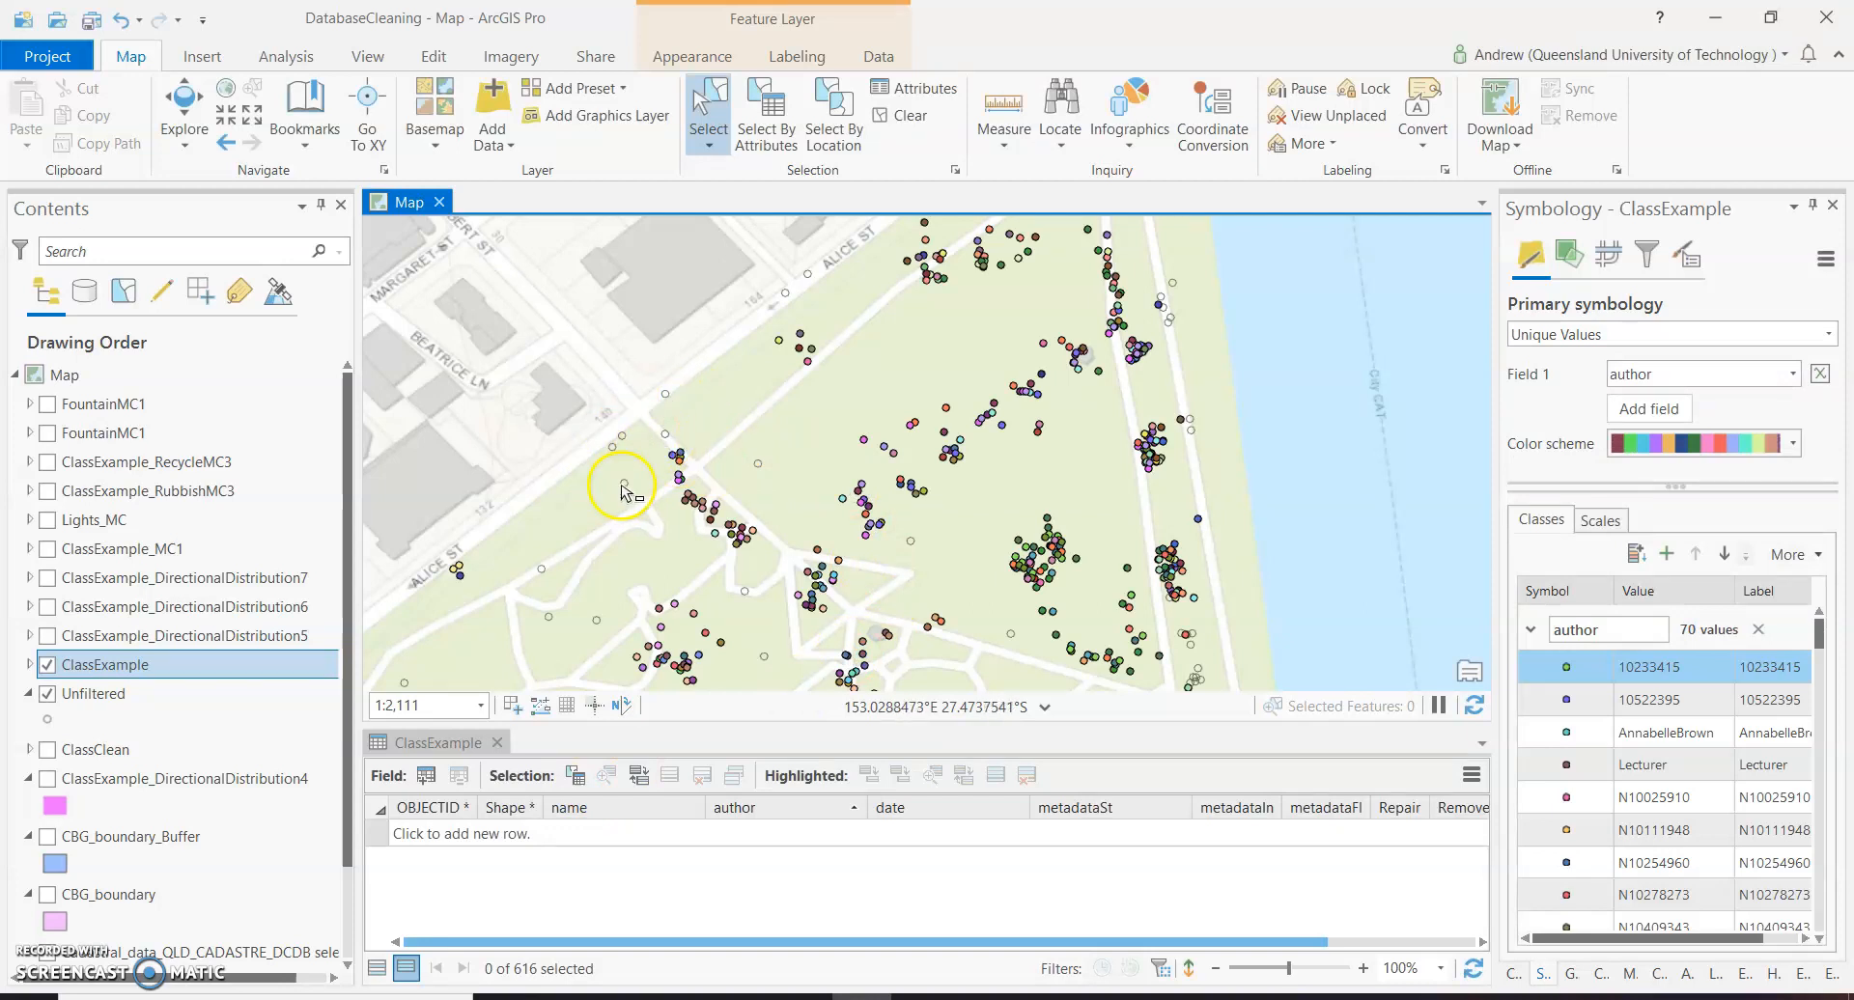
Review the full list of definition queries set on the Unfiltered layer, then close its layer properties.
click(83, 699)
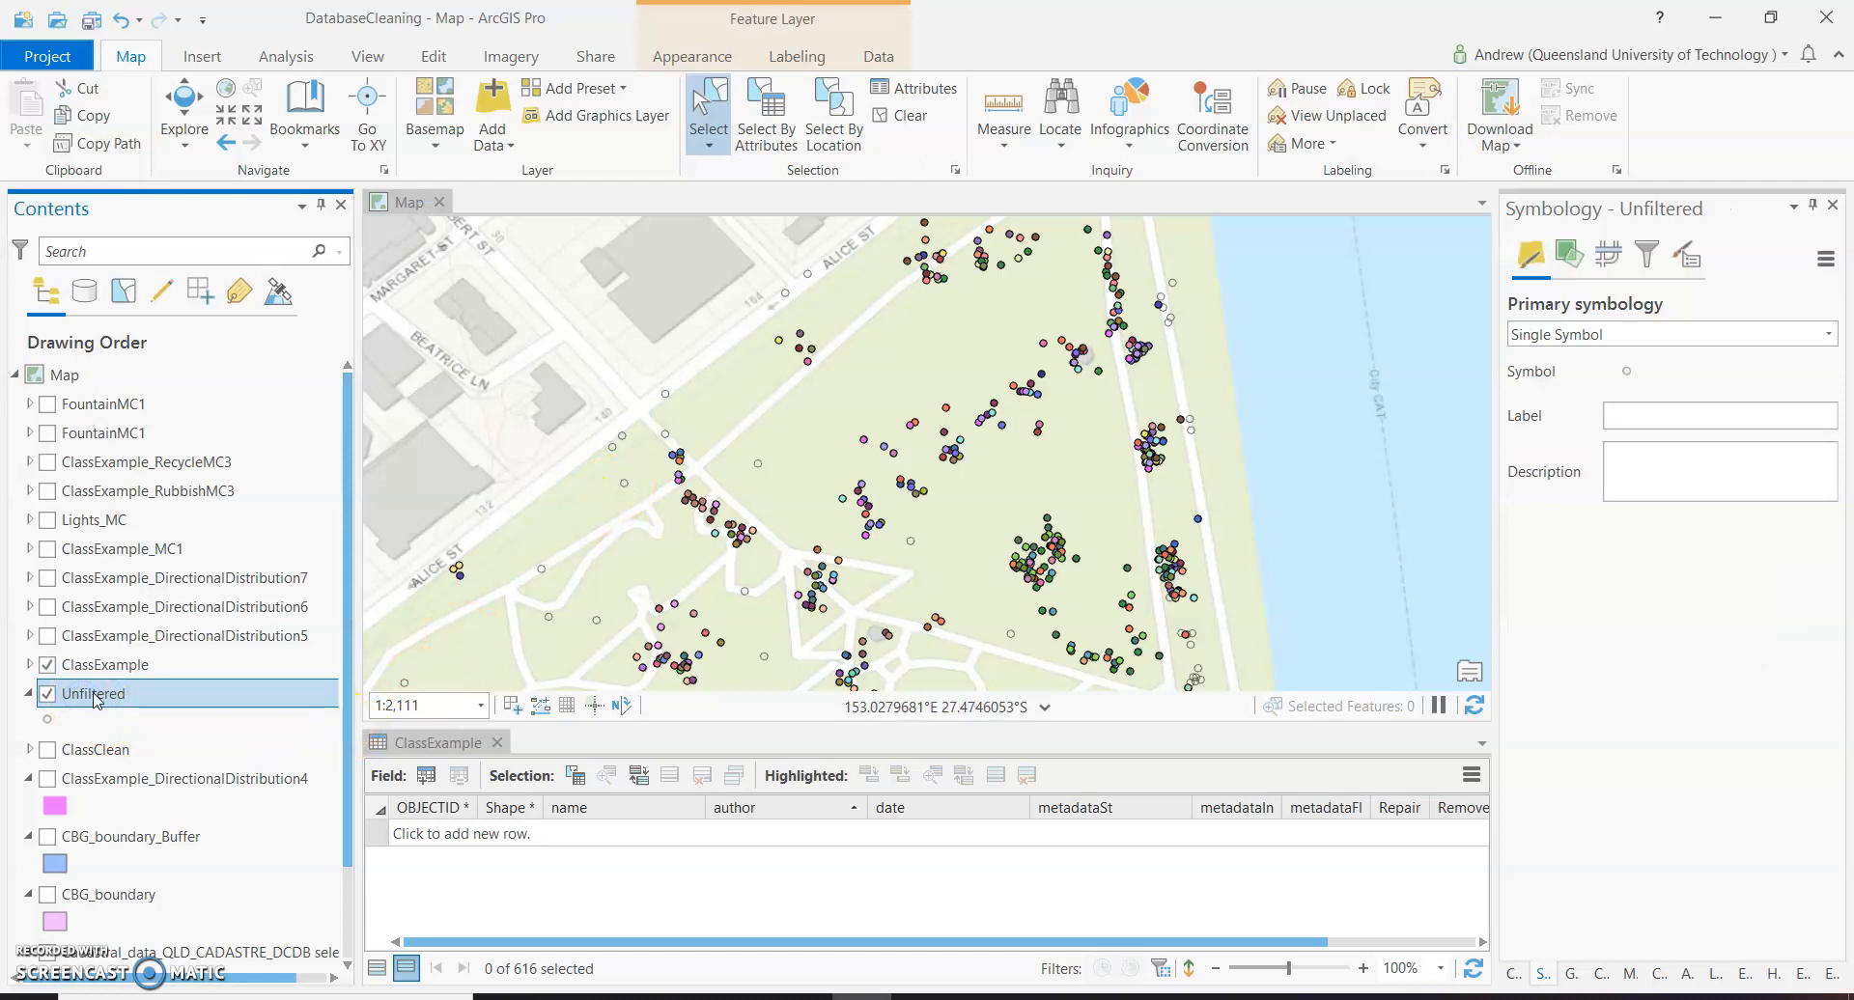
right_click(93, 697)
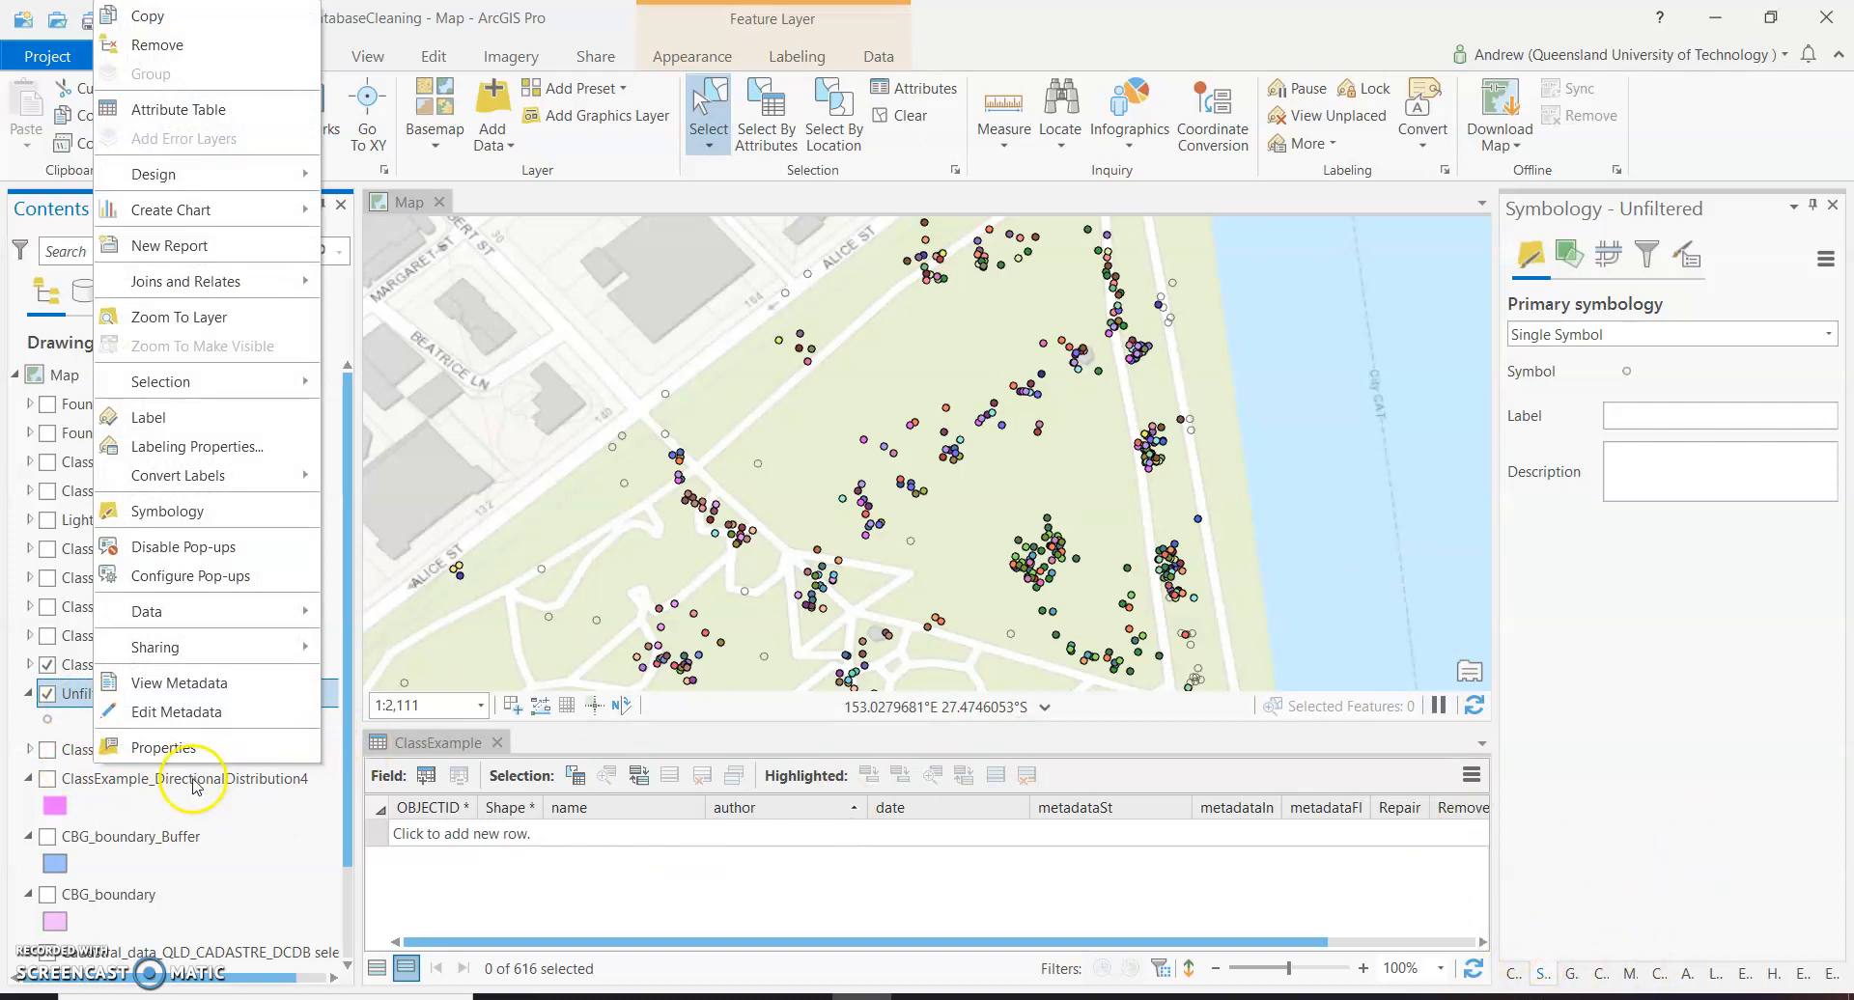
click(219, 805)
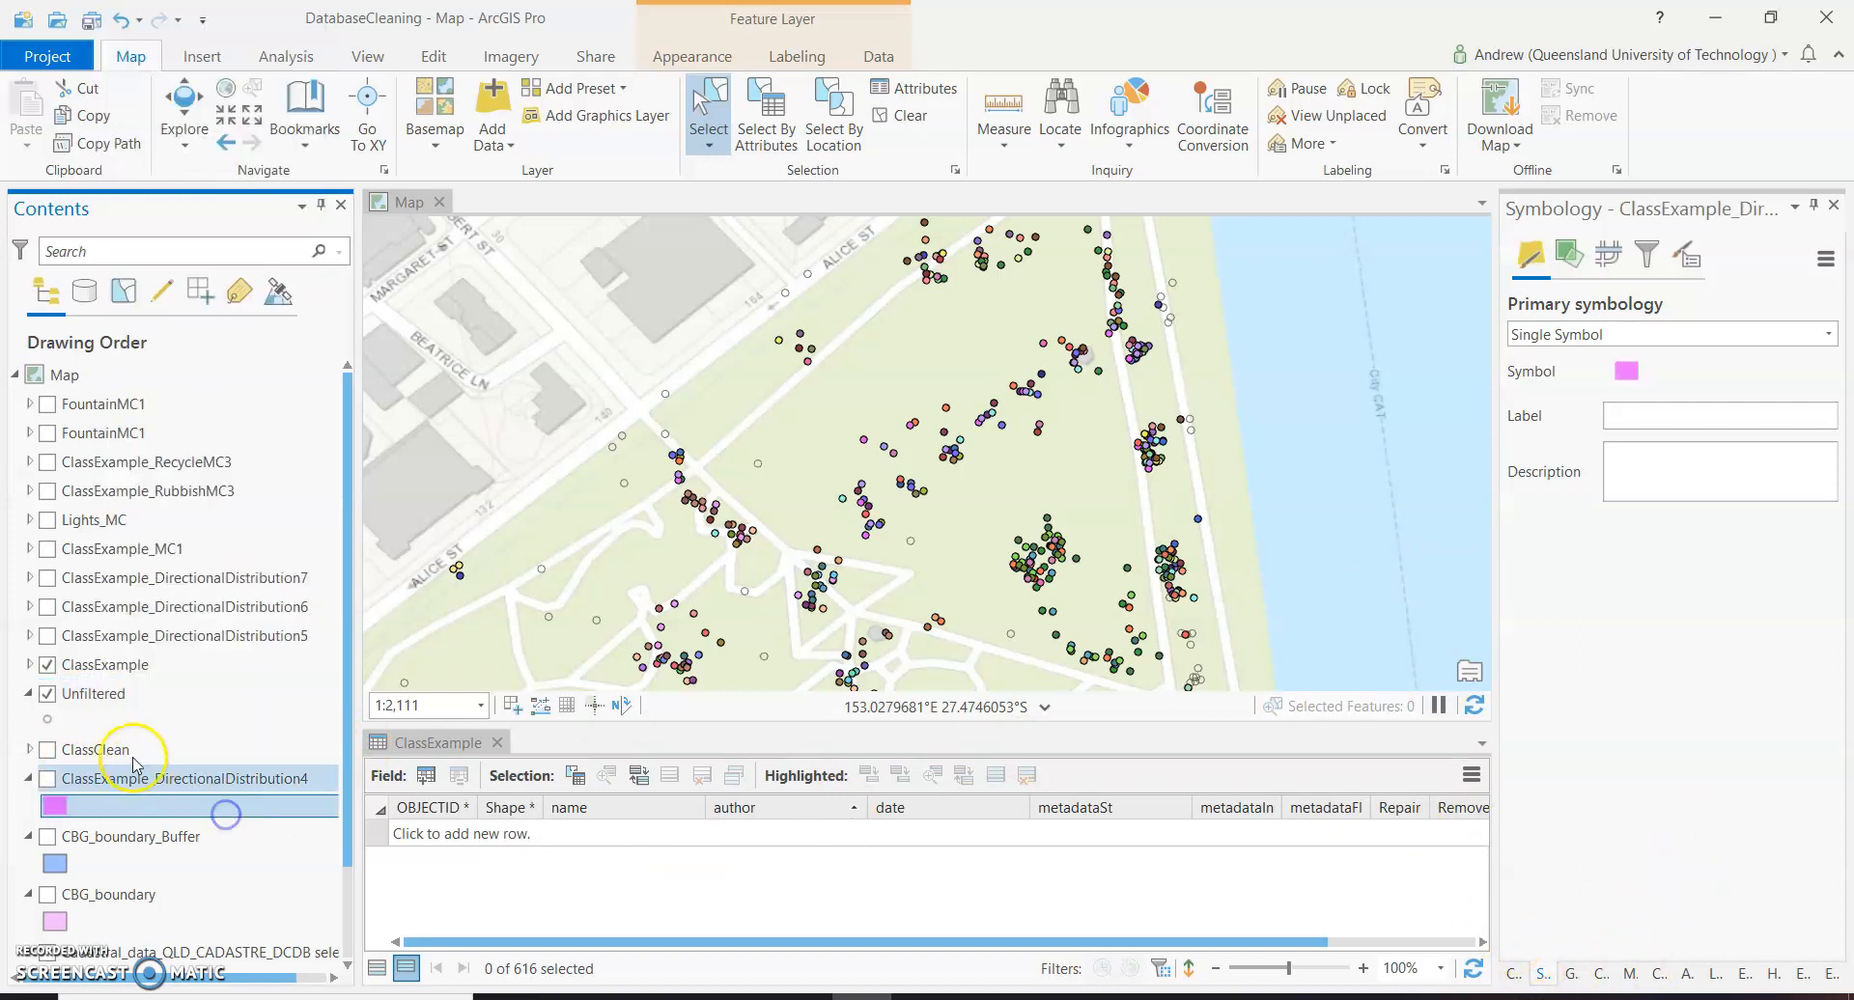
click(101, 701)
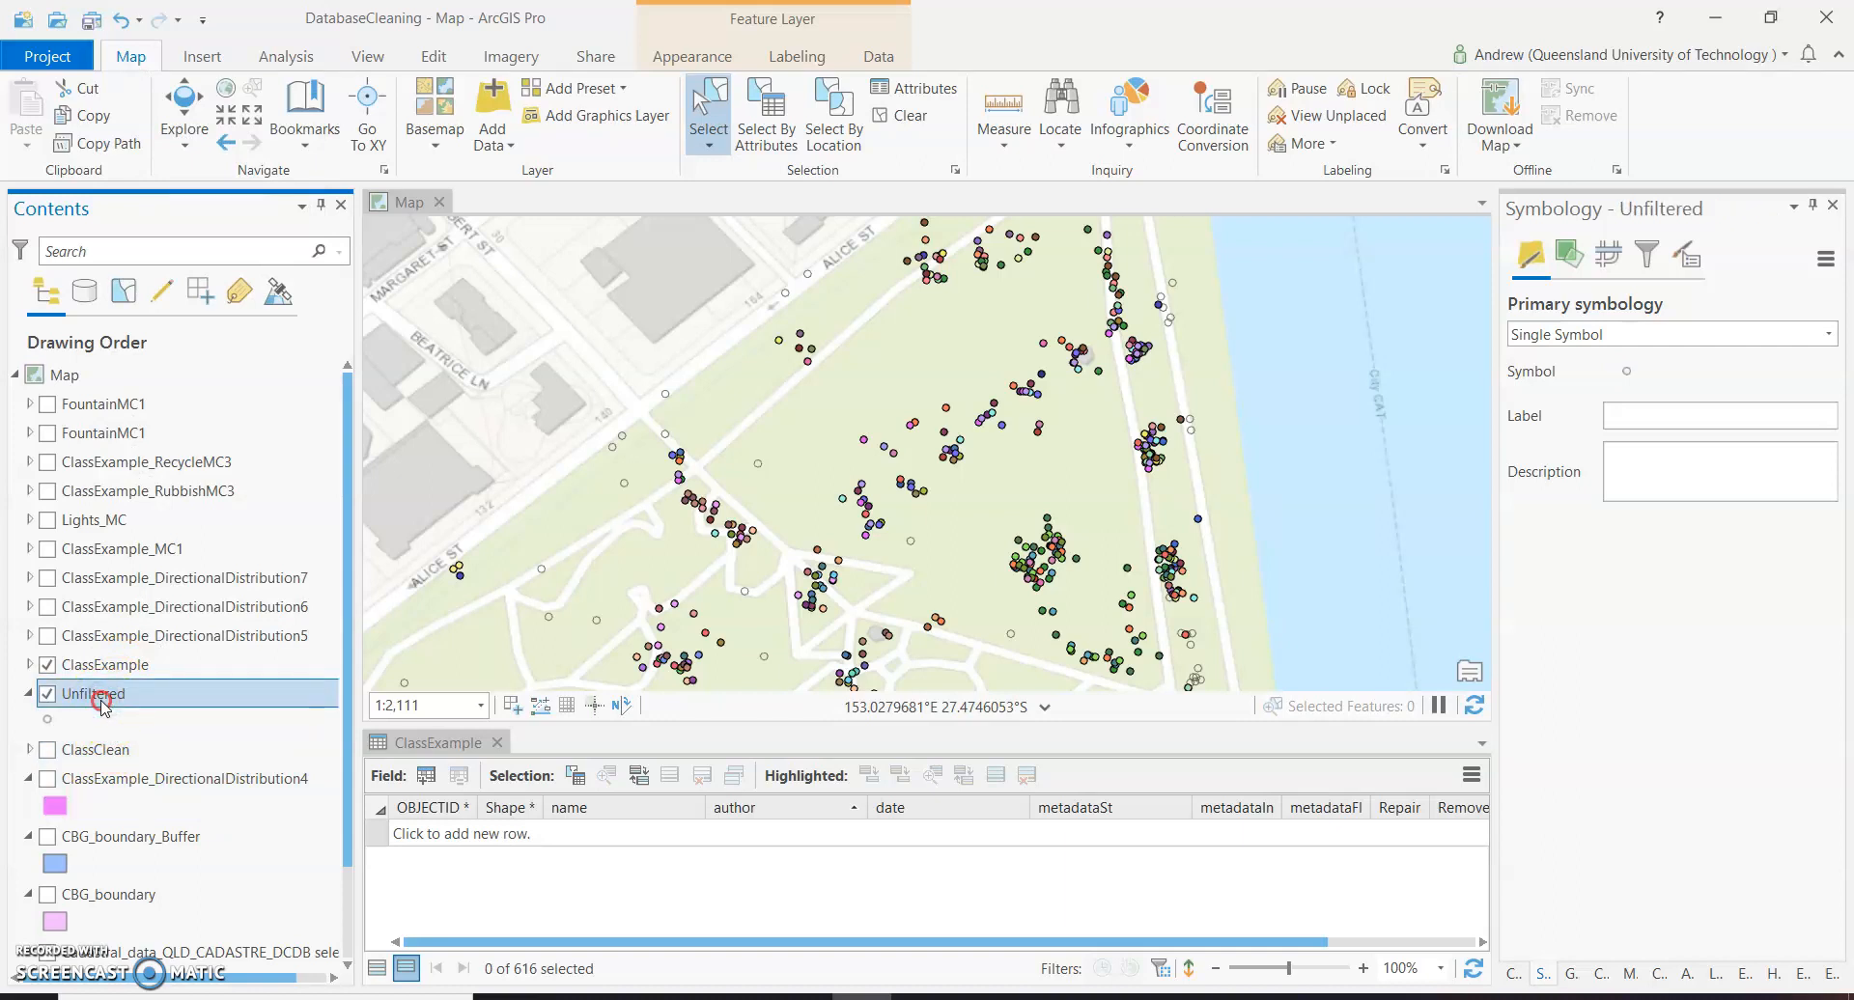
right_click(103, 707)
click(136, 748)
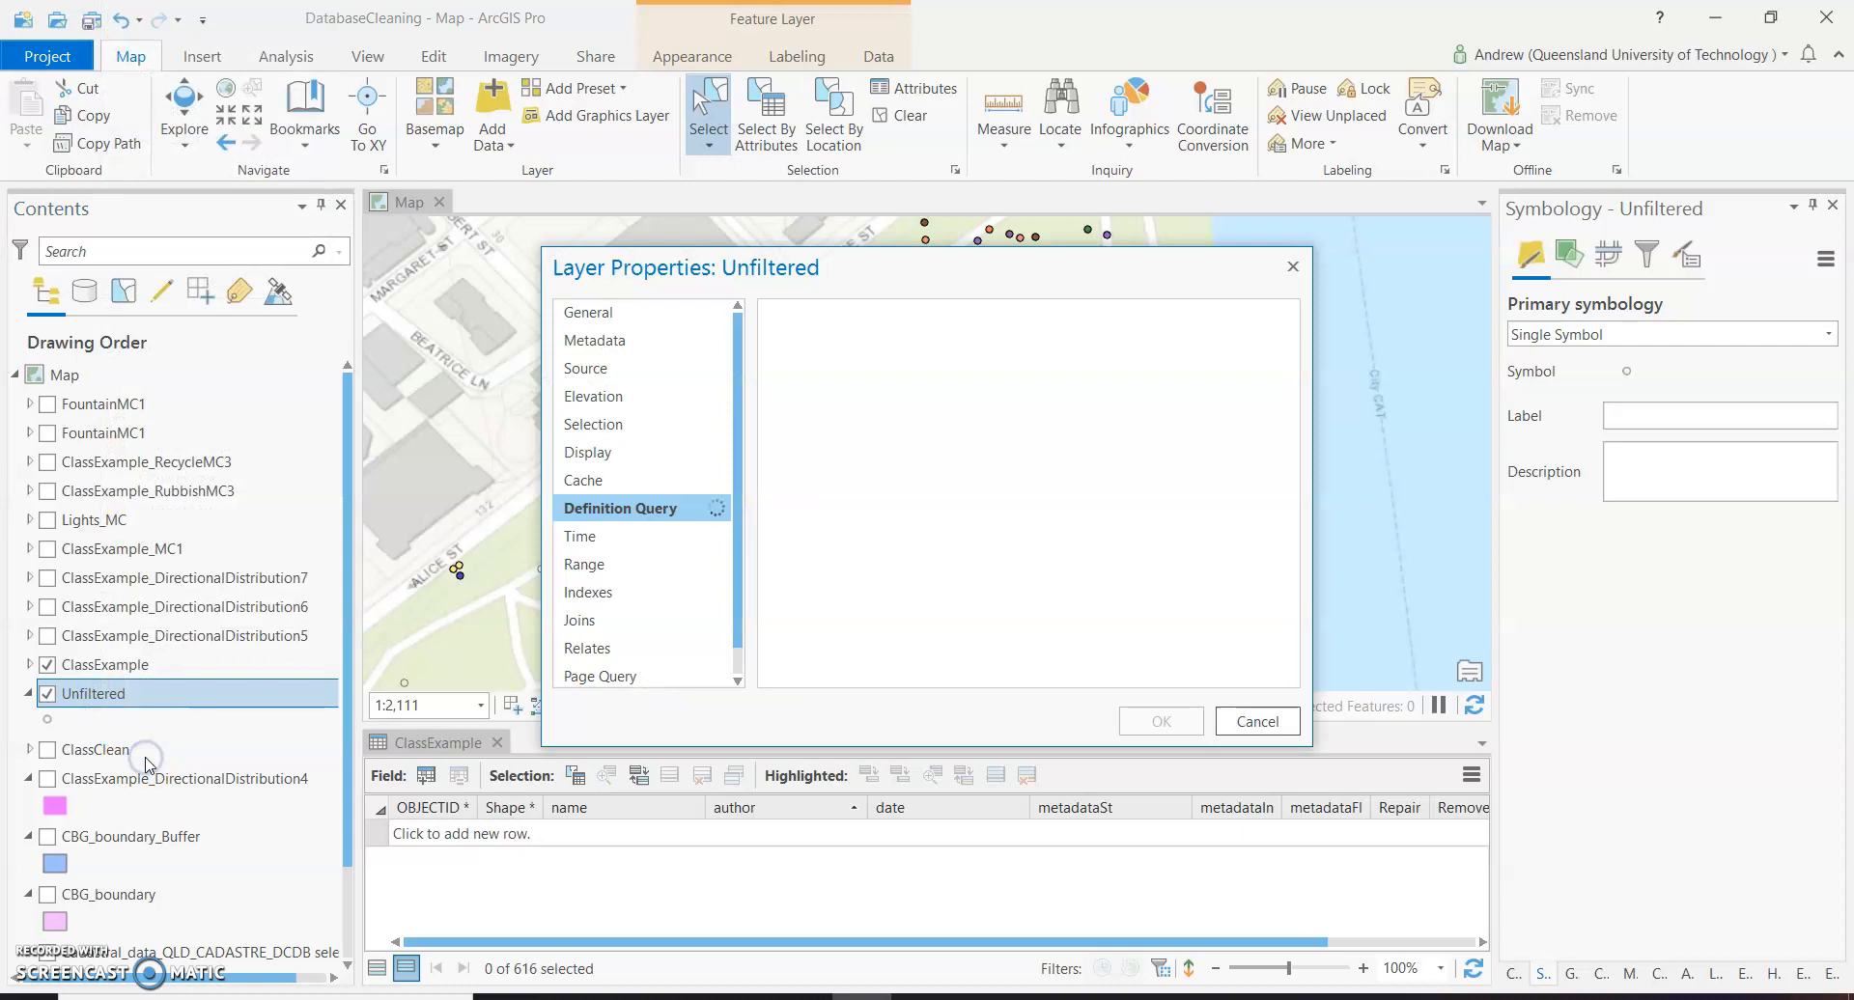
scroll(898, 511, down, 2)
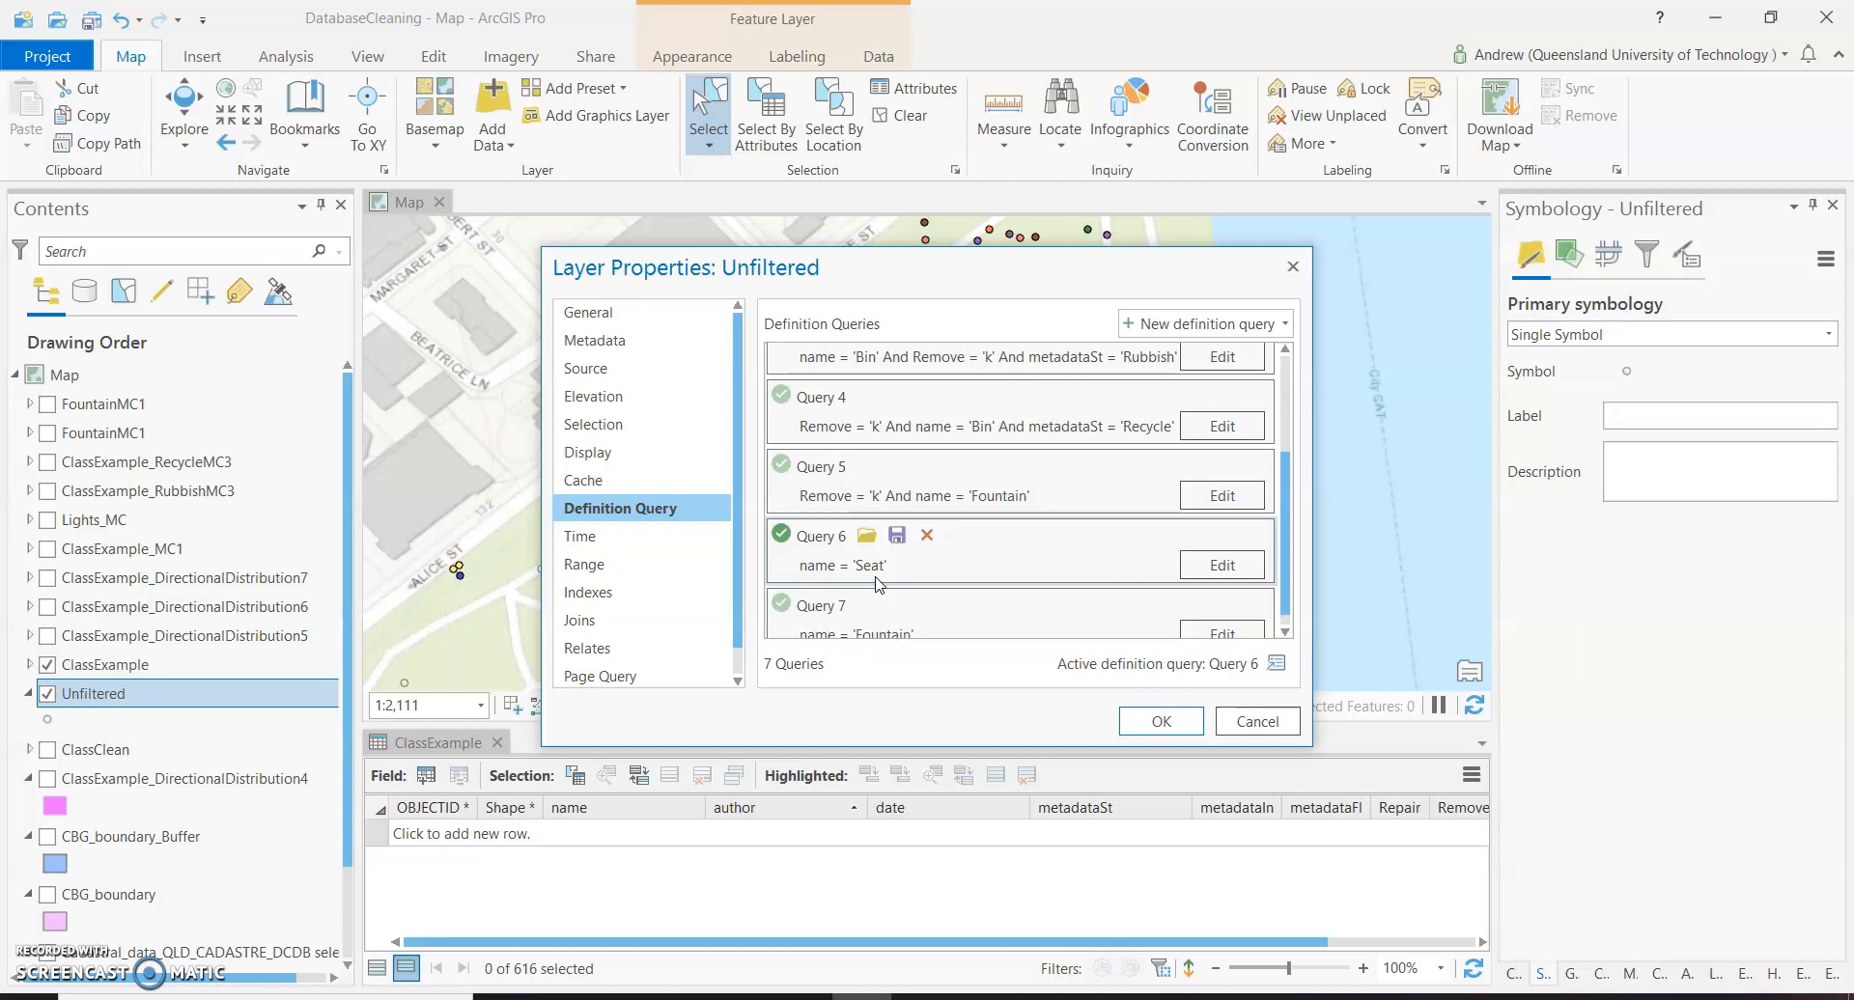
click(1147, 724)
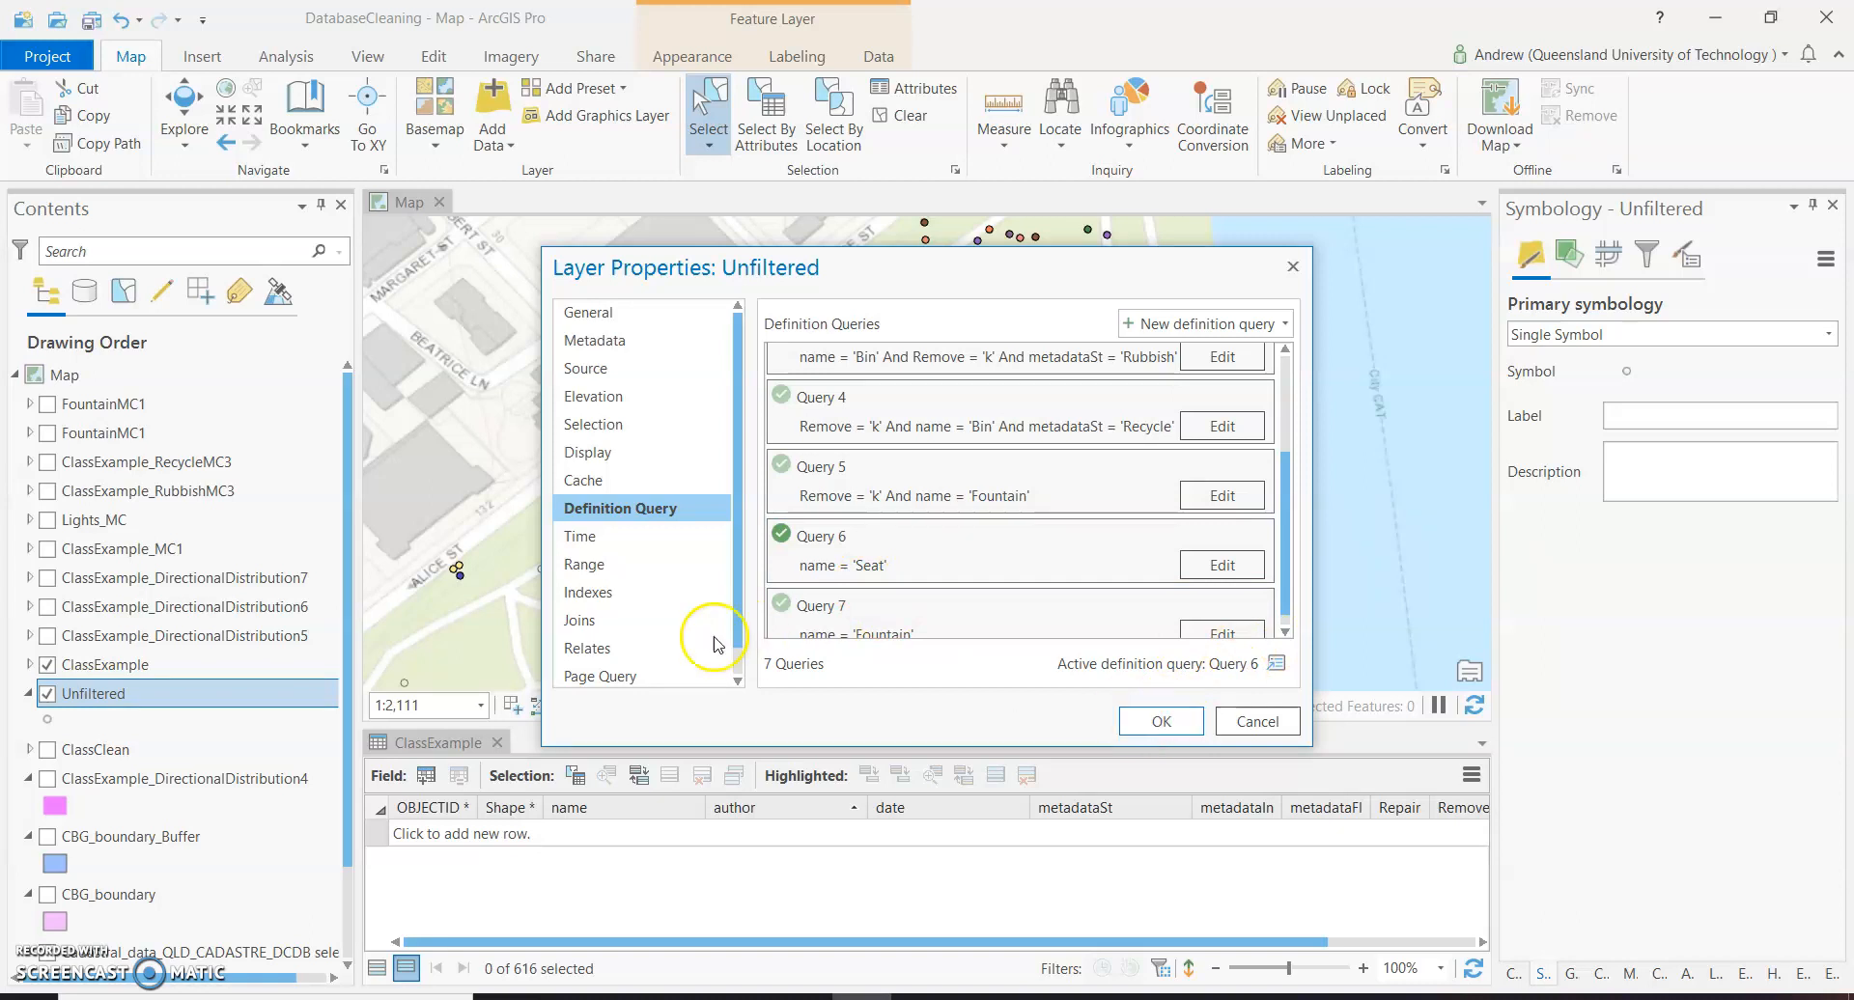
scroll(864, 579, down, 1)
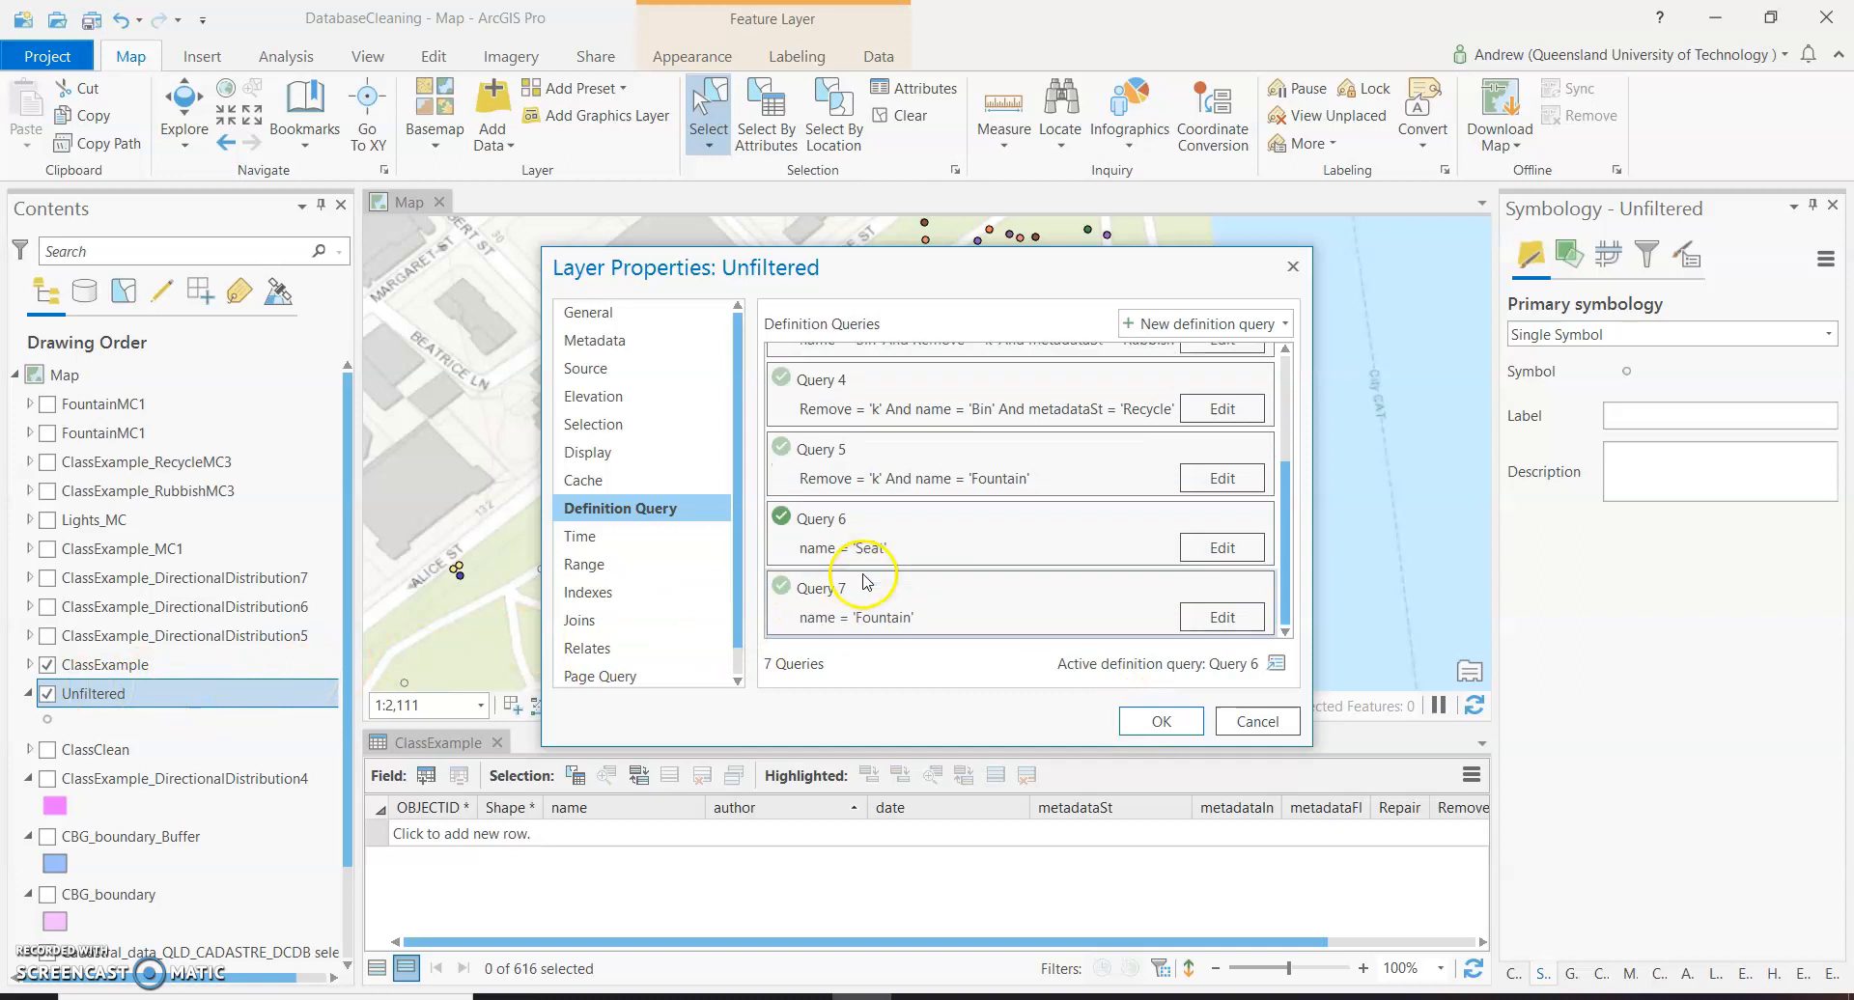
click(1161, 721)
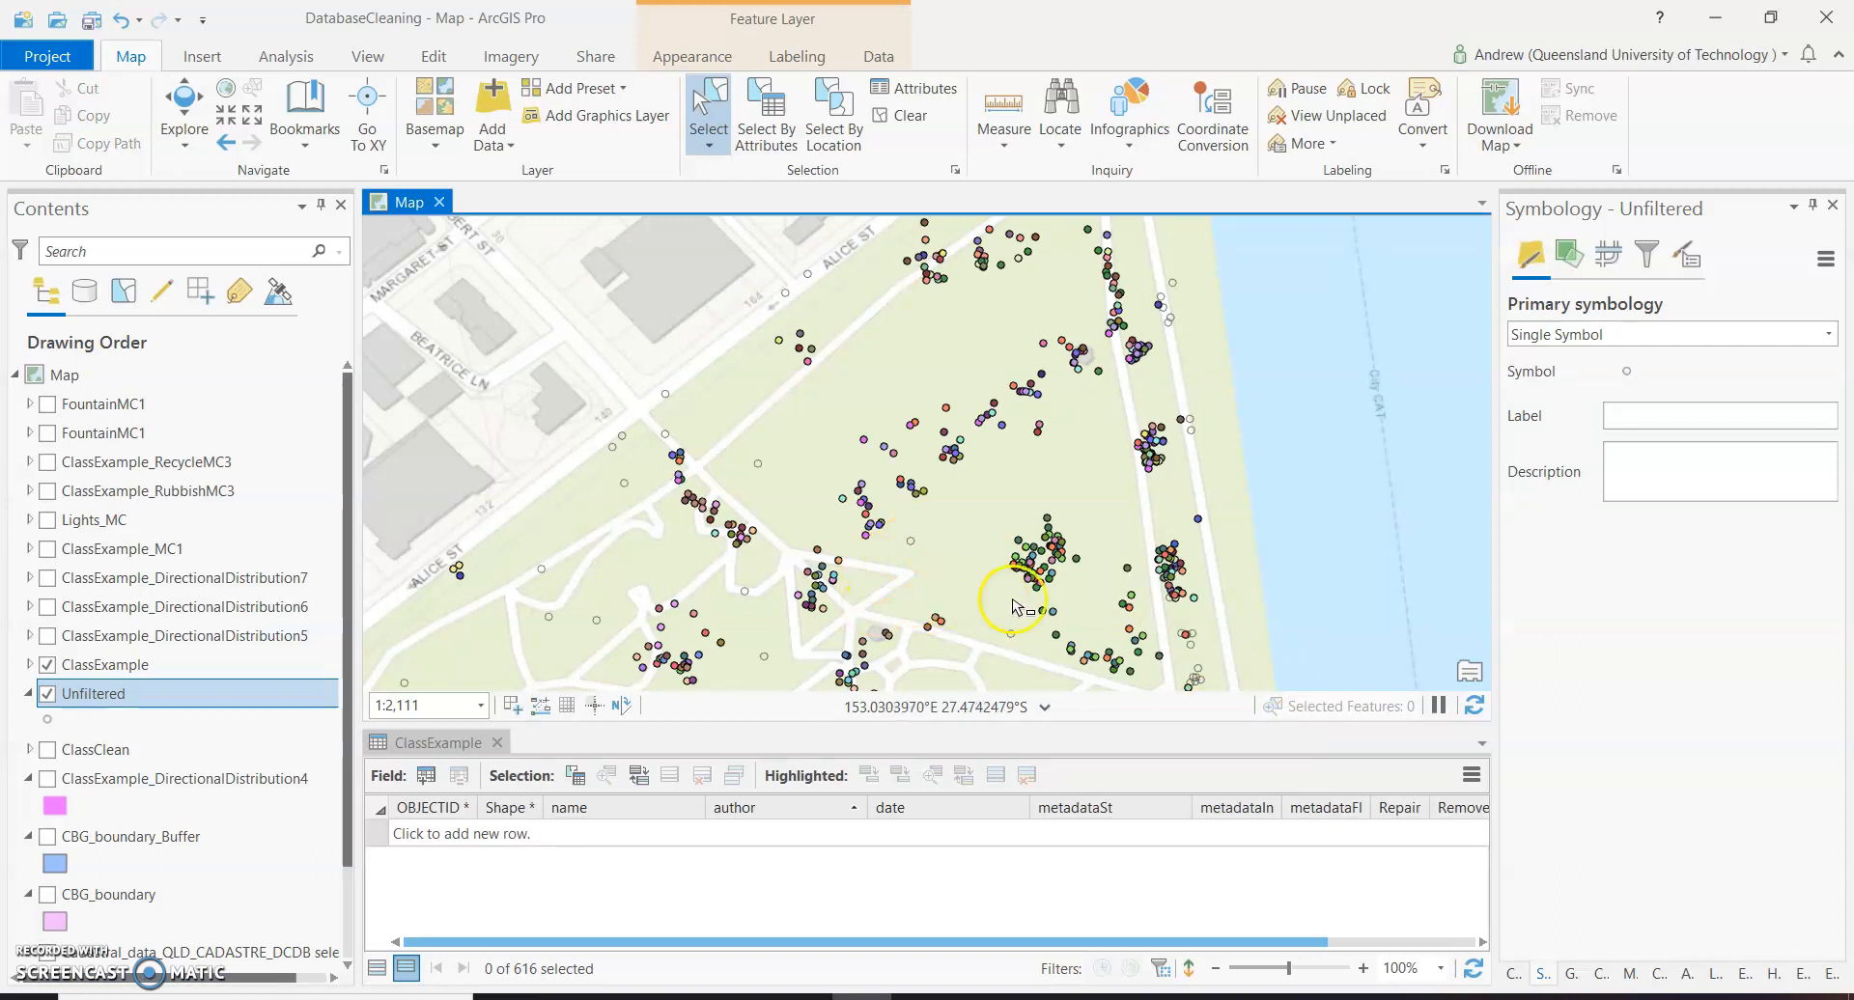
Select the small cluster of seat points on the riverside path east of the Botanic Gardens to inspect it, then clear the selection.
scroll(865, 439, down, 4)
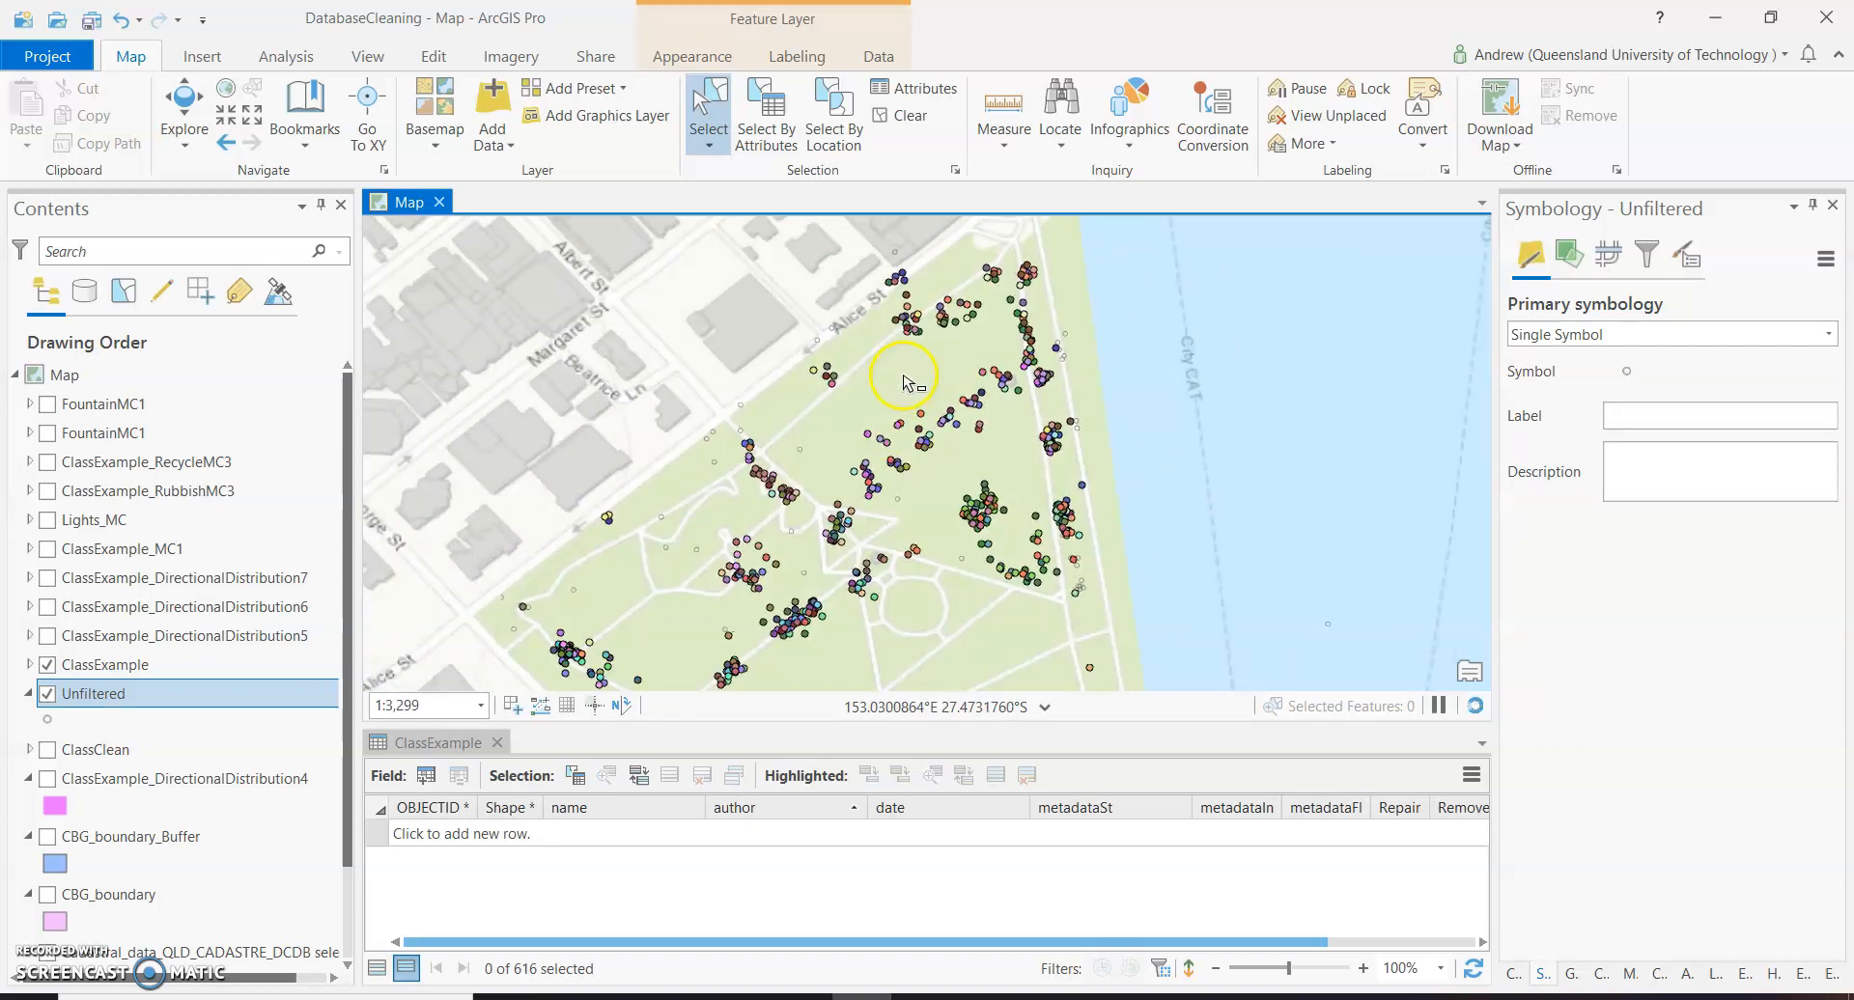
scroll(1013, 374, down, 3)
scroll(1139, 457, up, 5)
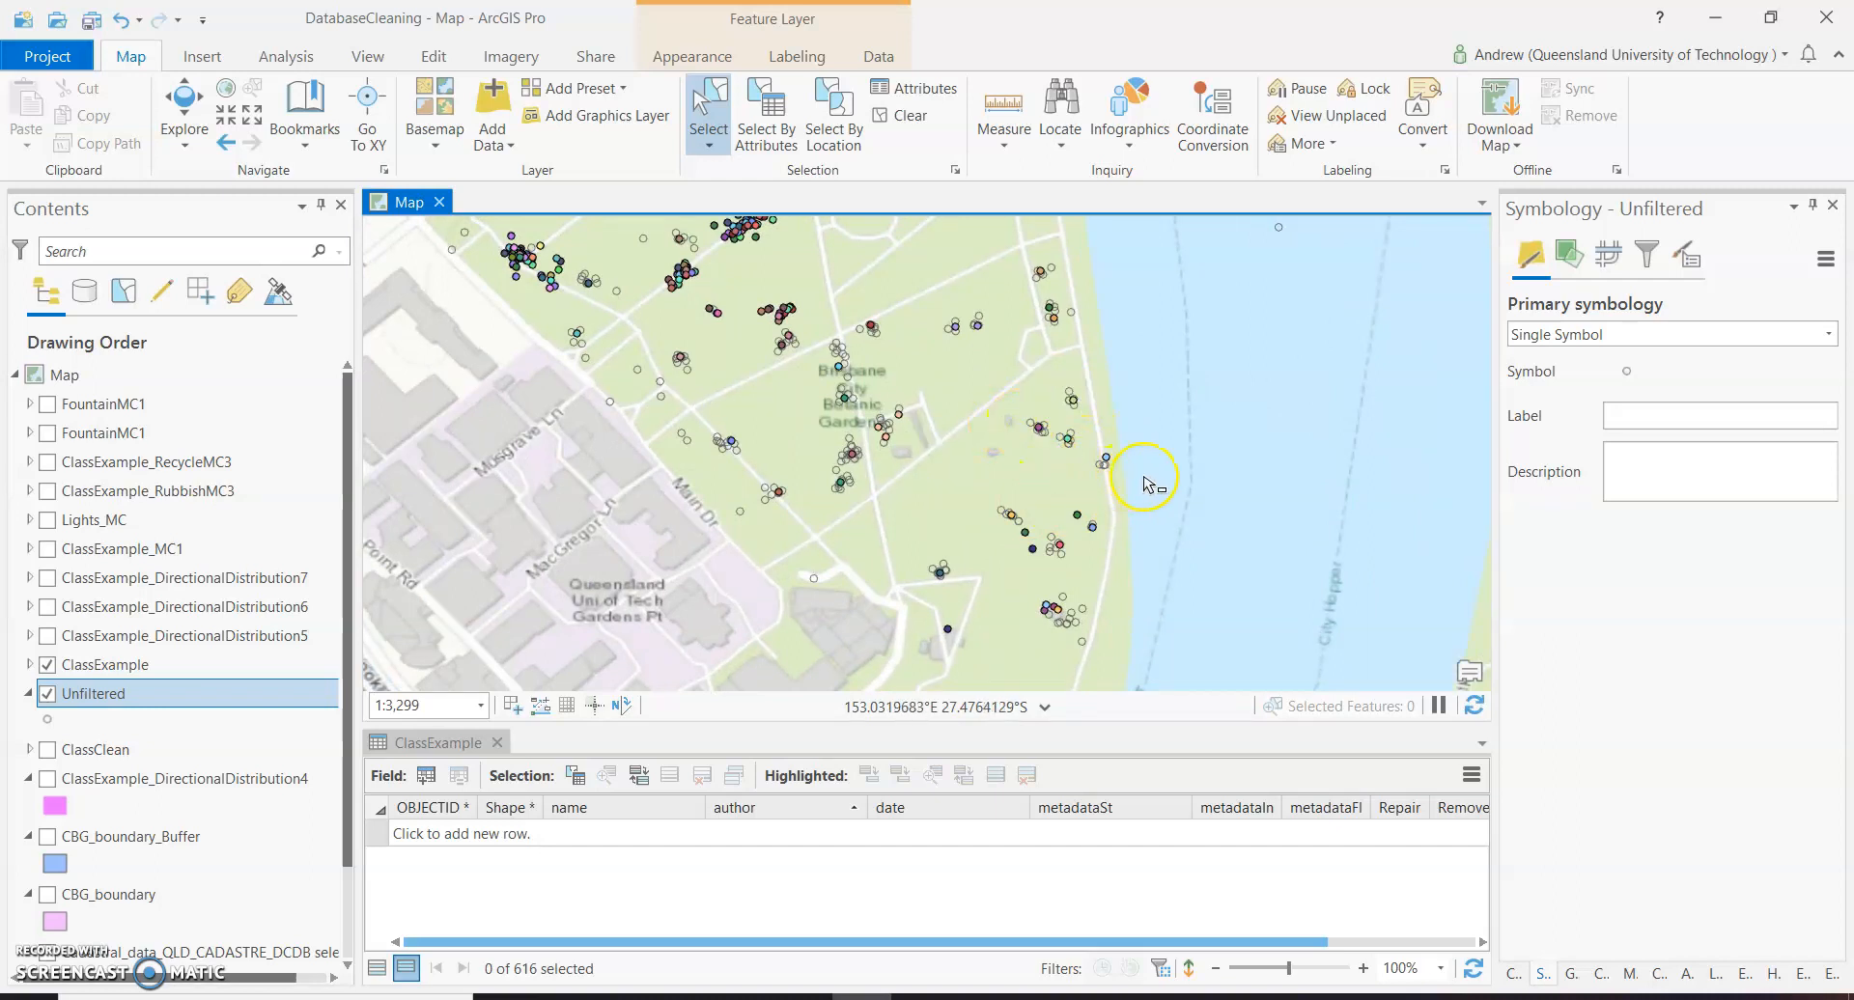
scroll(1146, 484, up, 3)
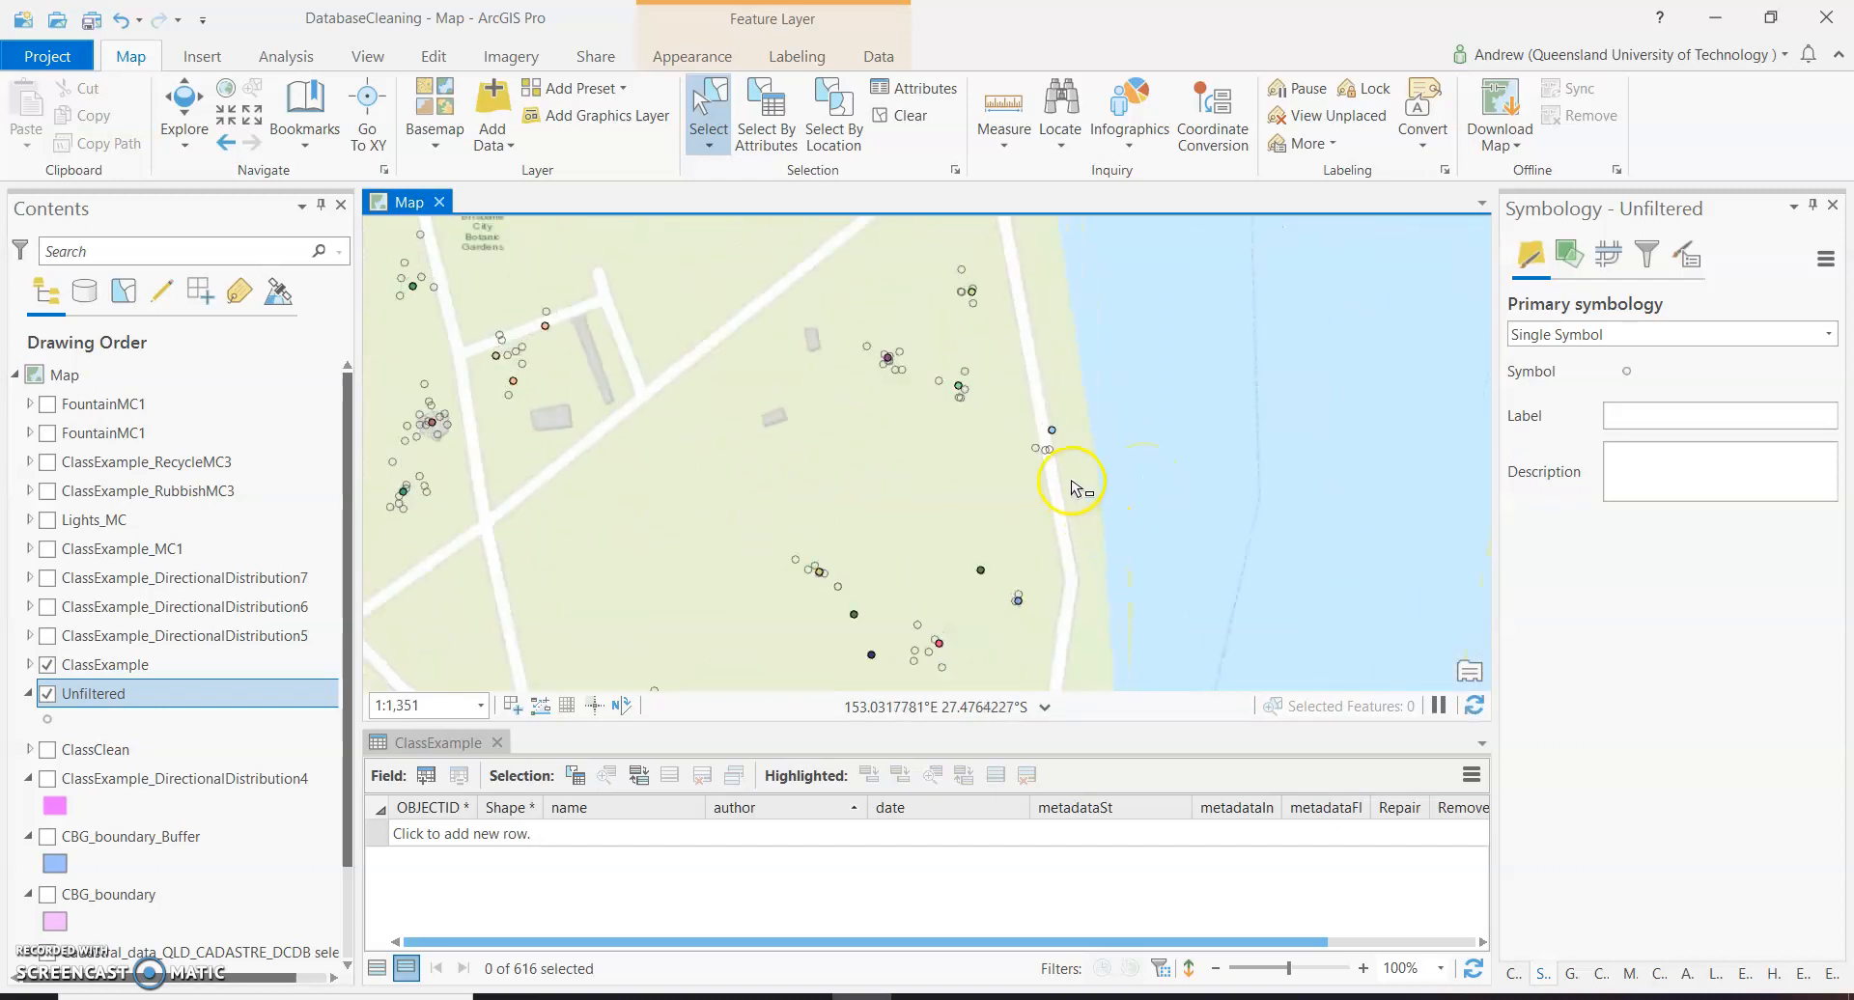
scroll(1071, 485, up, 2)
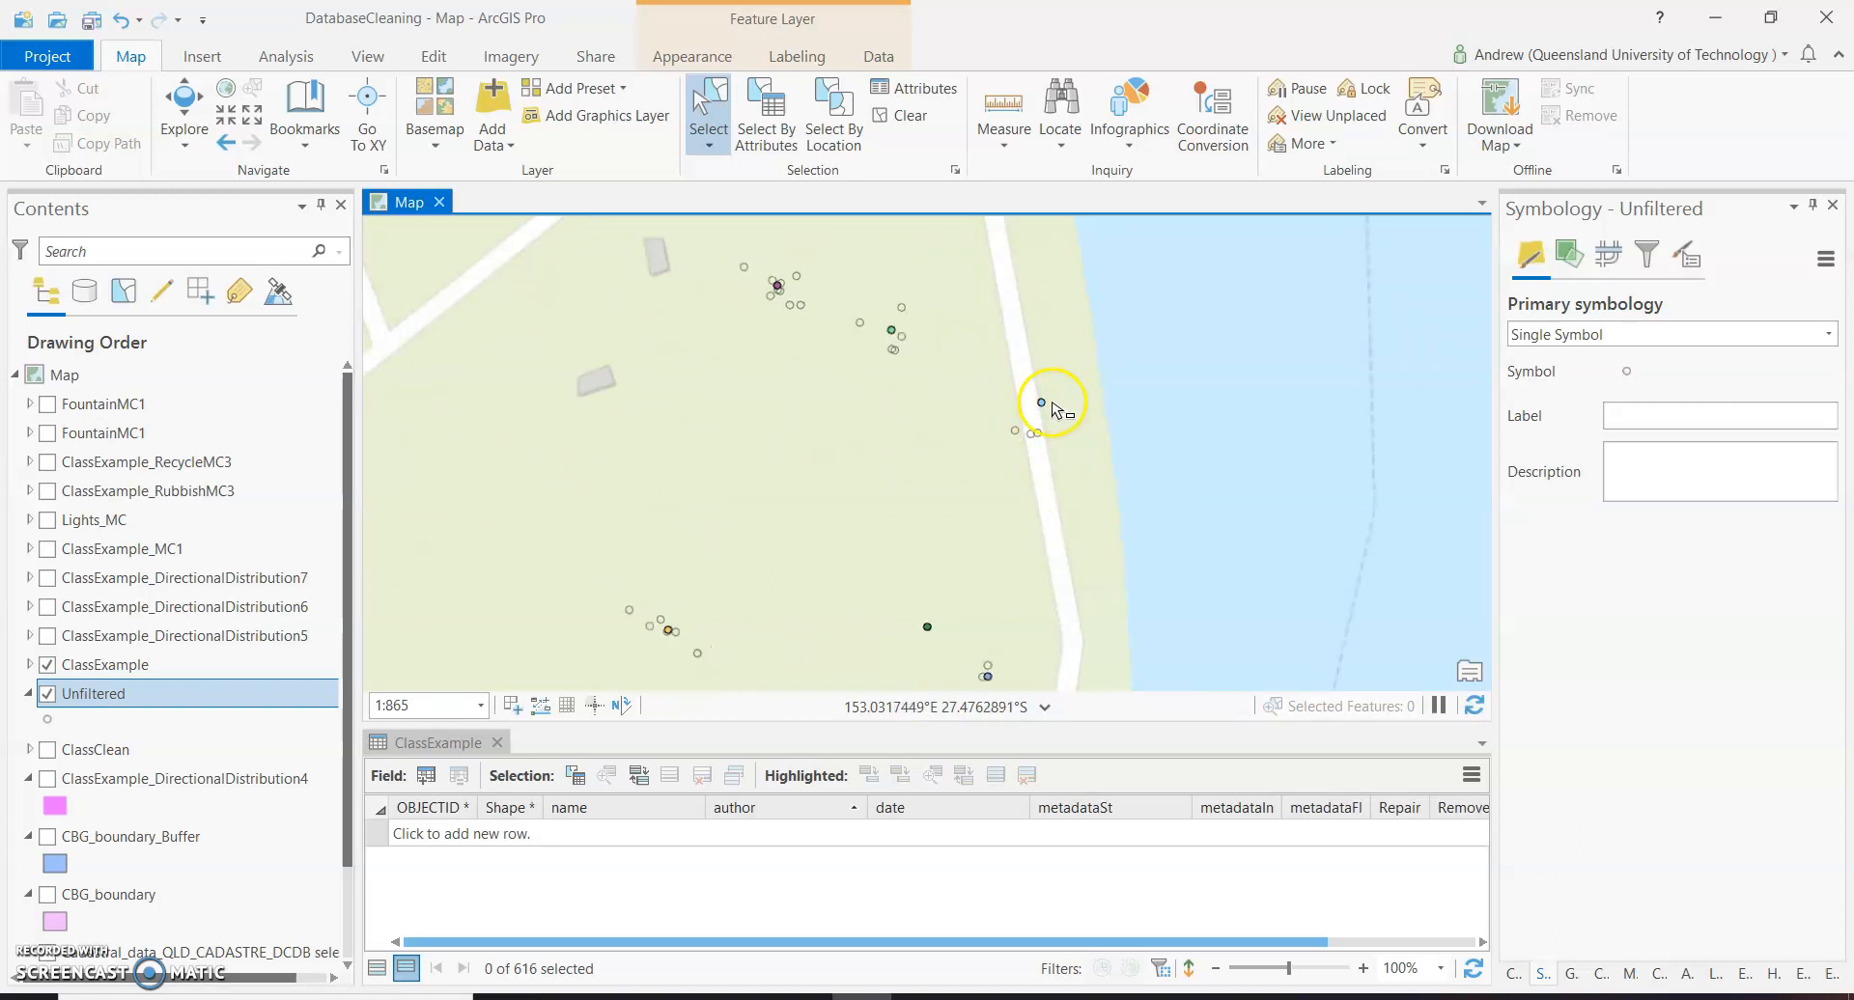
scroll(1055, 409, up, 5)
scroll(1002, 458, down, 4)
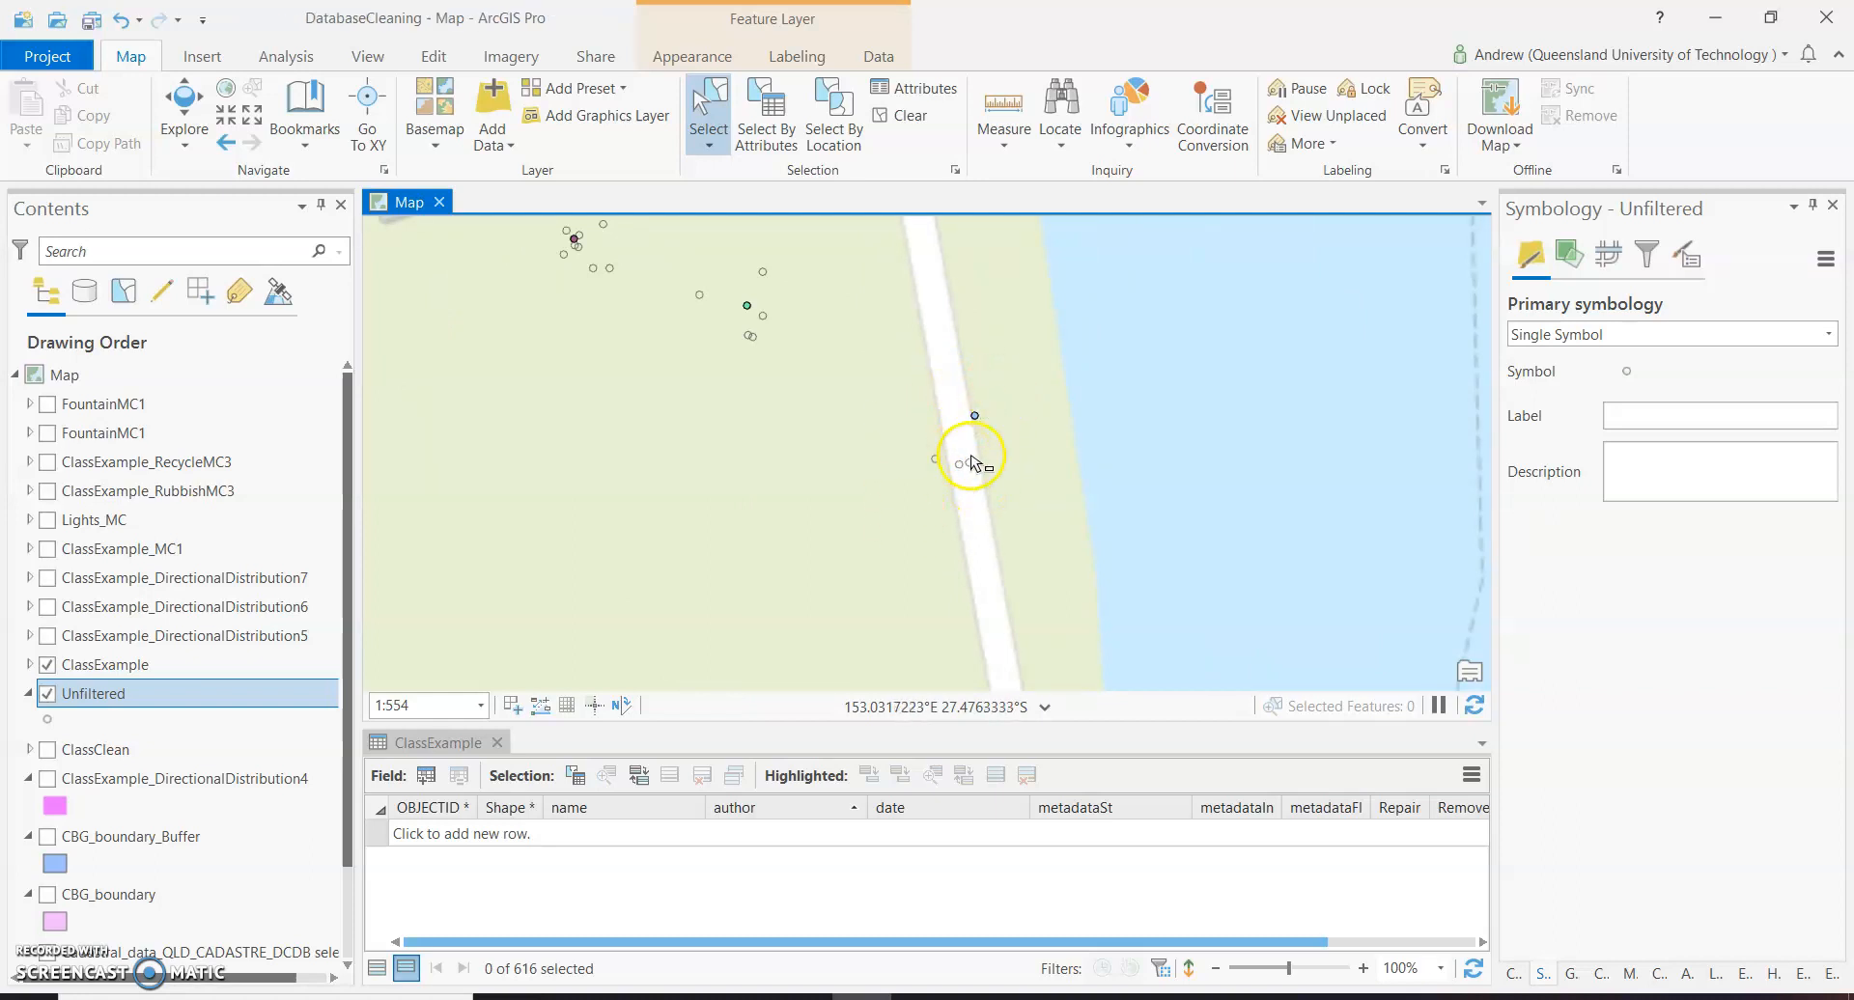
scroll(961, 454, down, 3)
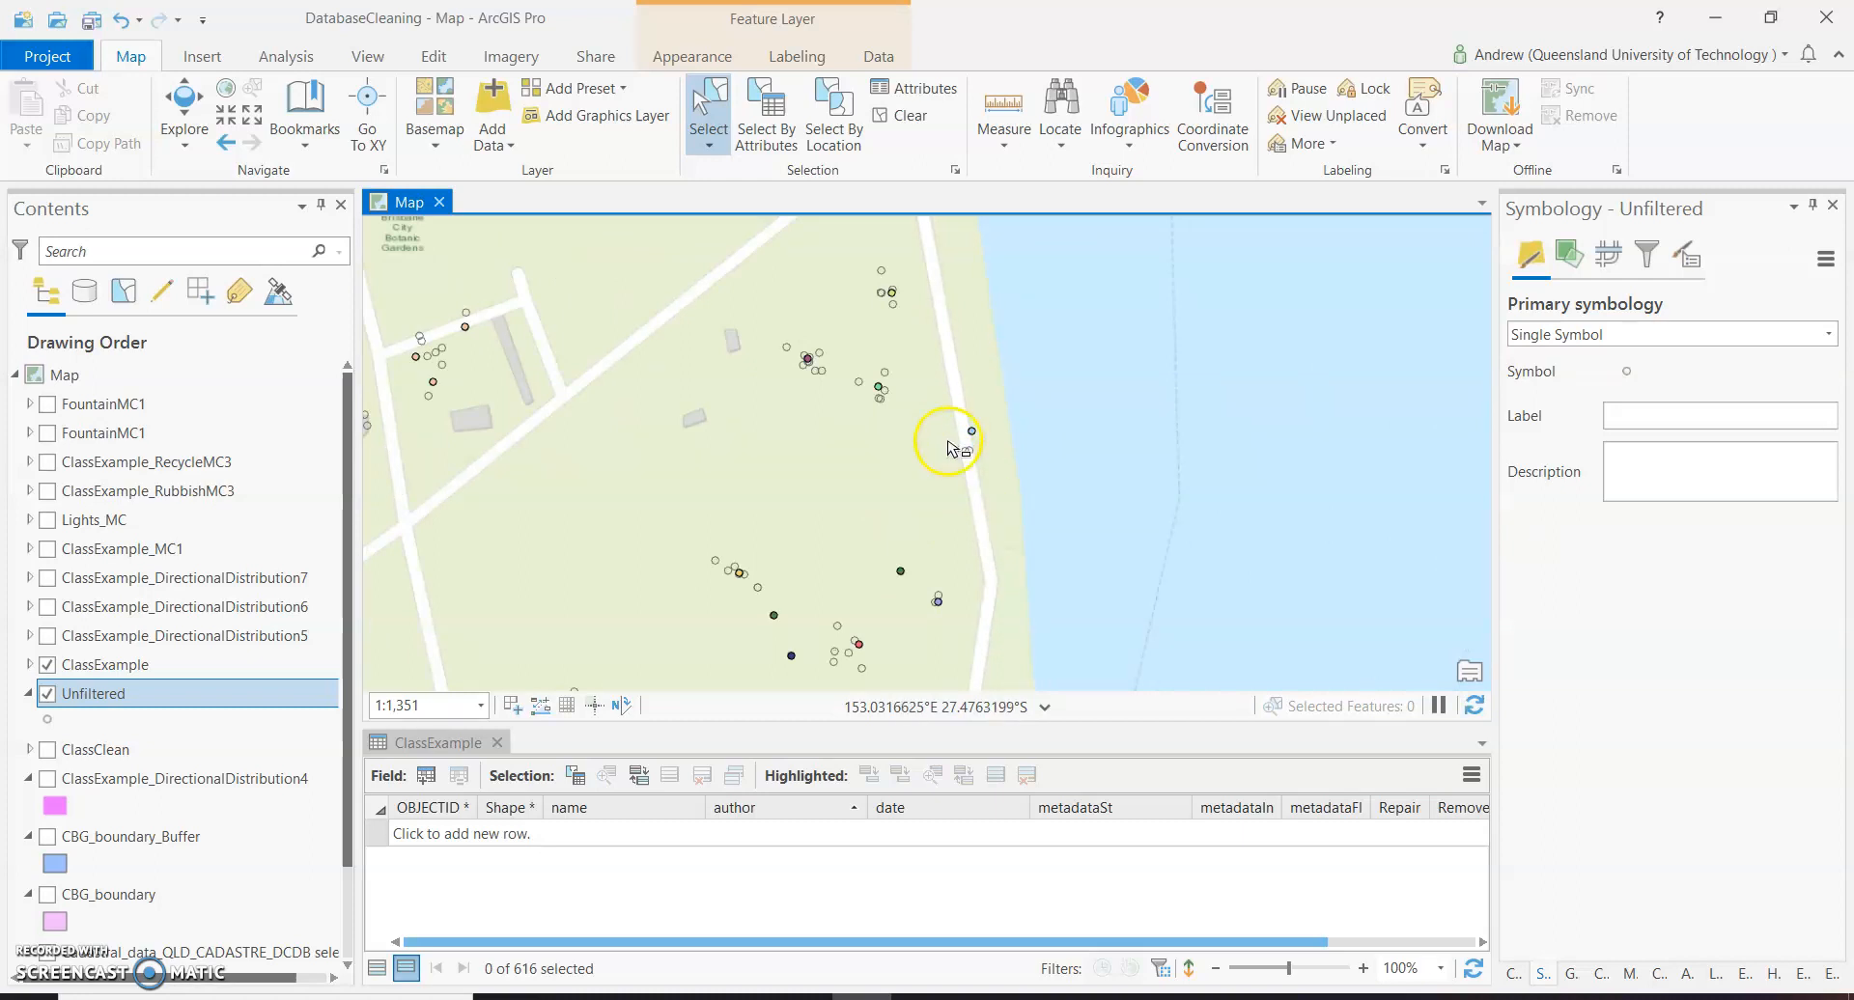
mouse_move(973, 458)
mouse_down()
mouse_move(990, 463)
mouse_move(965, 439)
mouse_up()
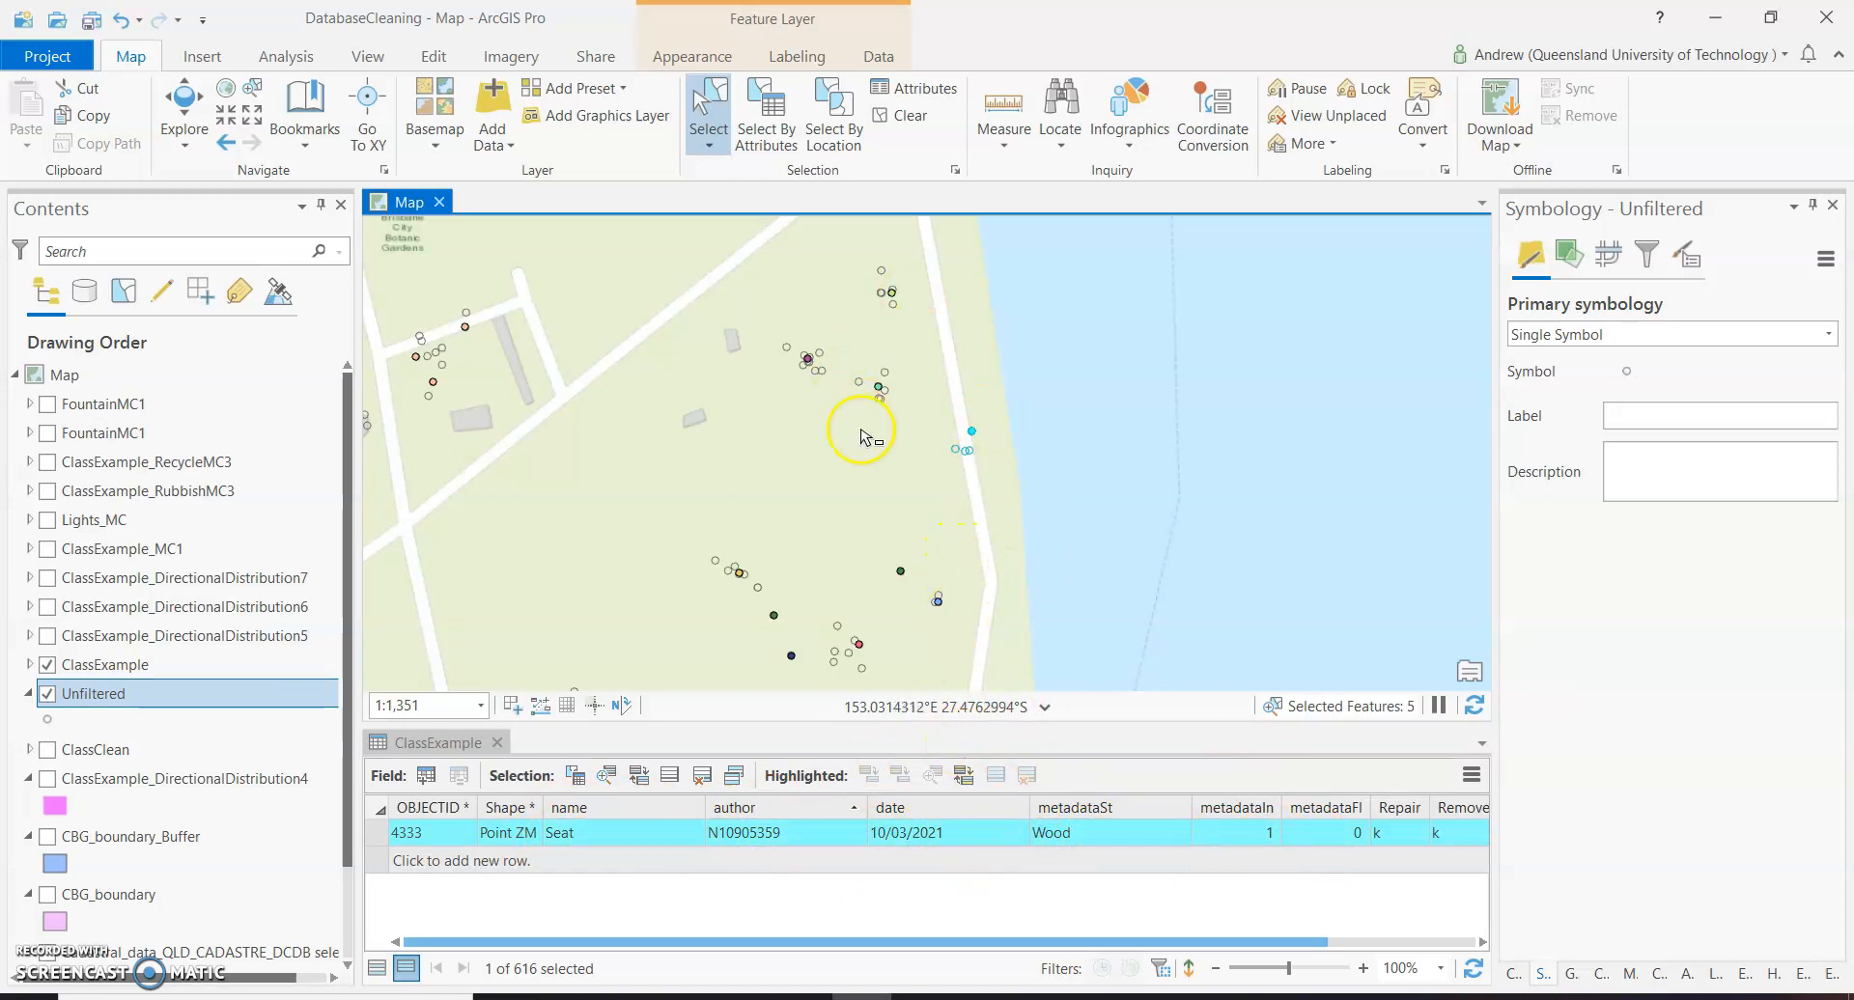
click(853, 480)
Select the small cluster of ClassExample seat points on the lawn just north of the triangular path junction.
scroll(852, 480, down, 4)
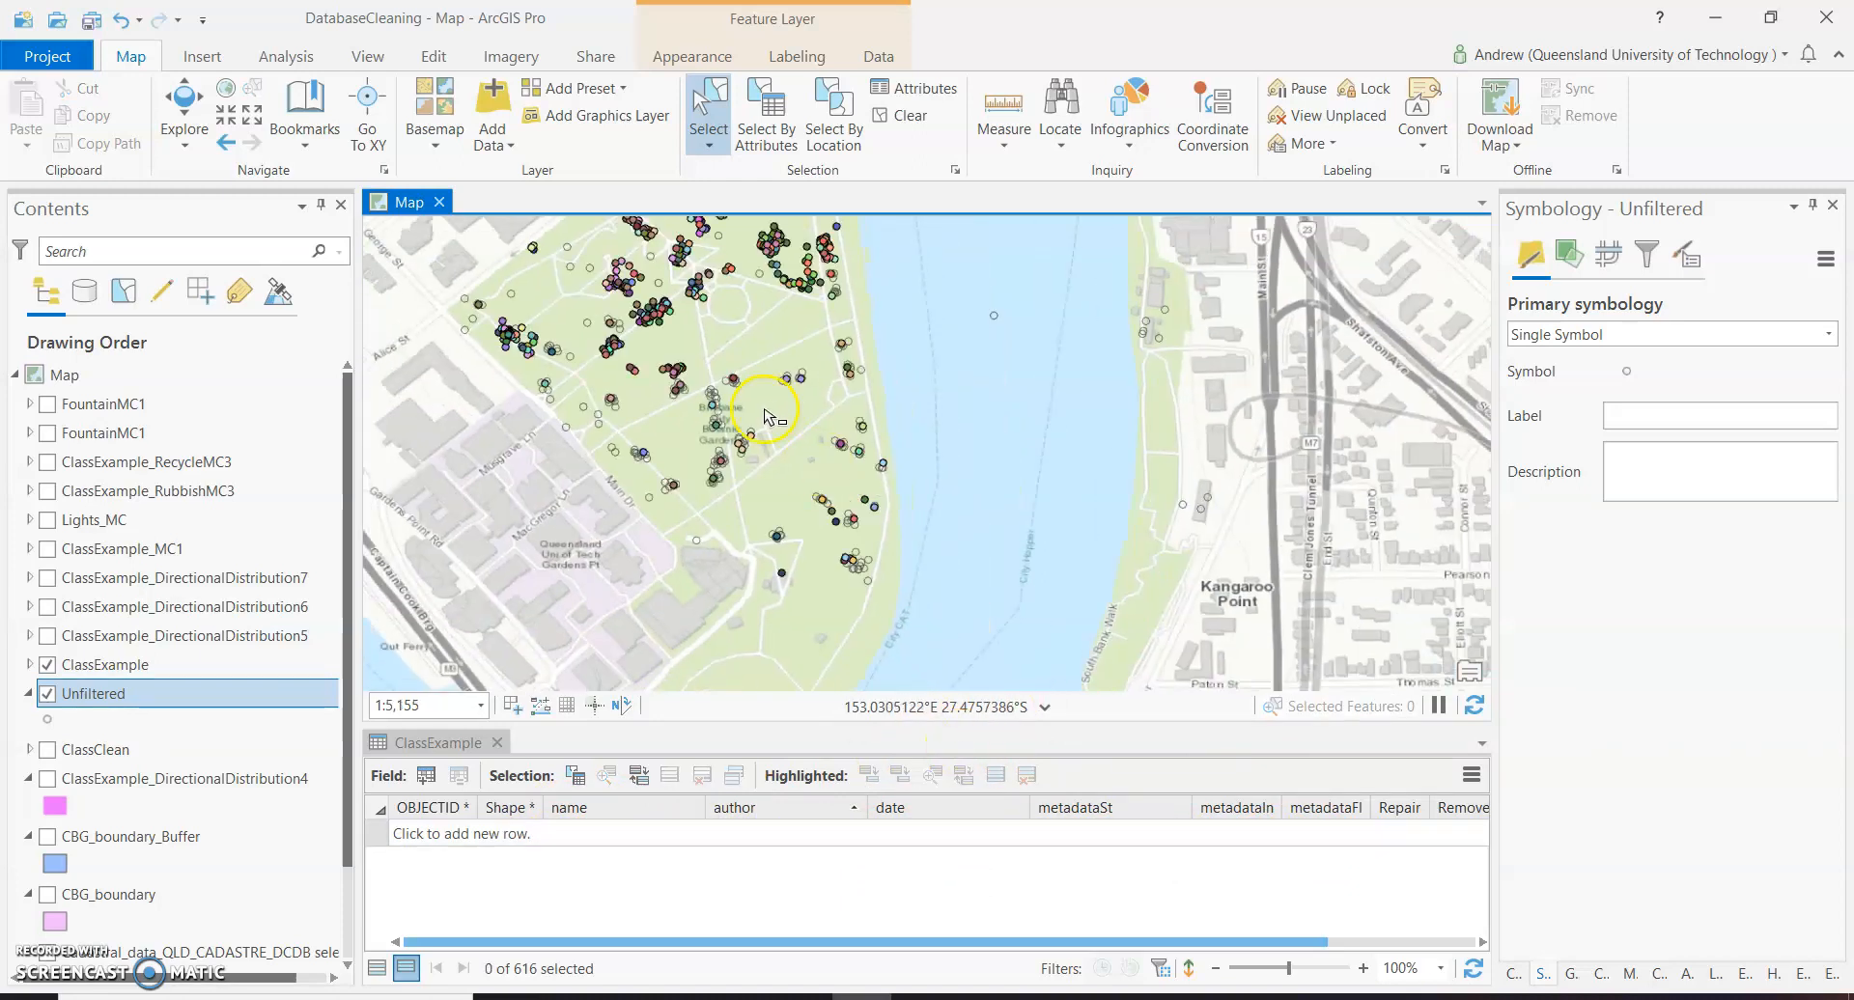
scroll(794, 425, down, 2)
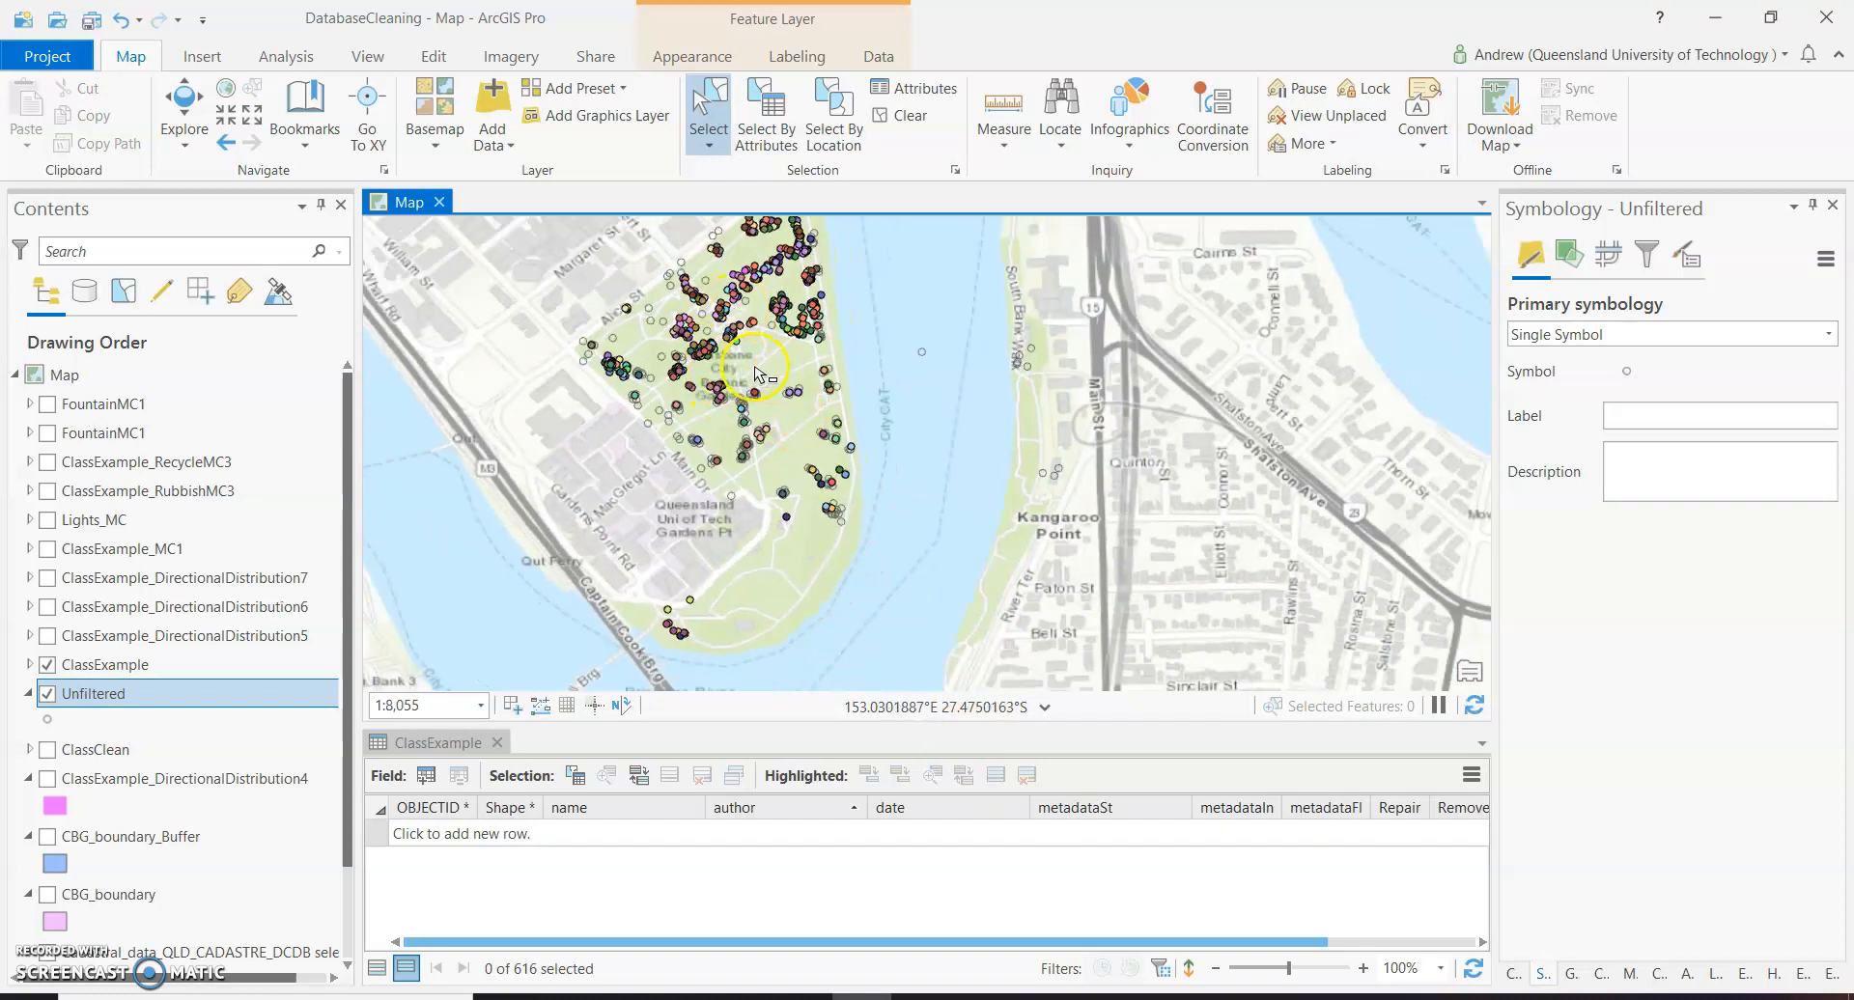
scroll(745, 280, up, 4)
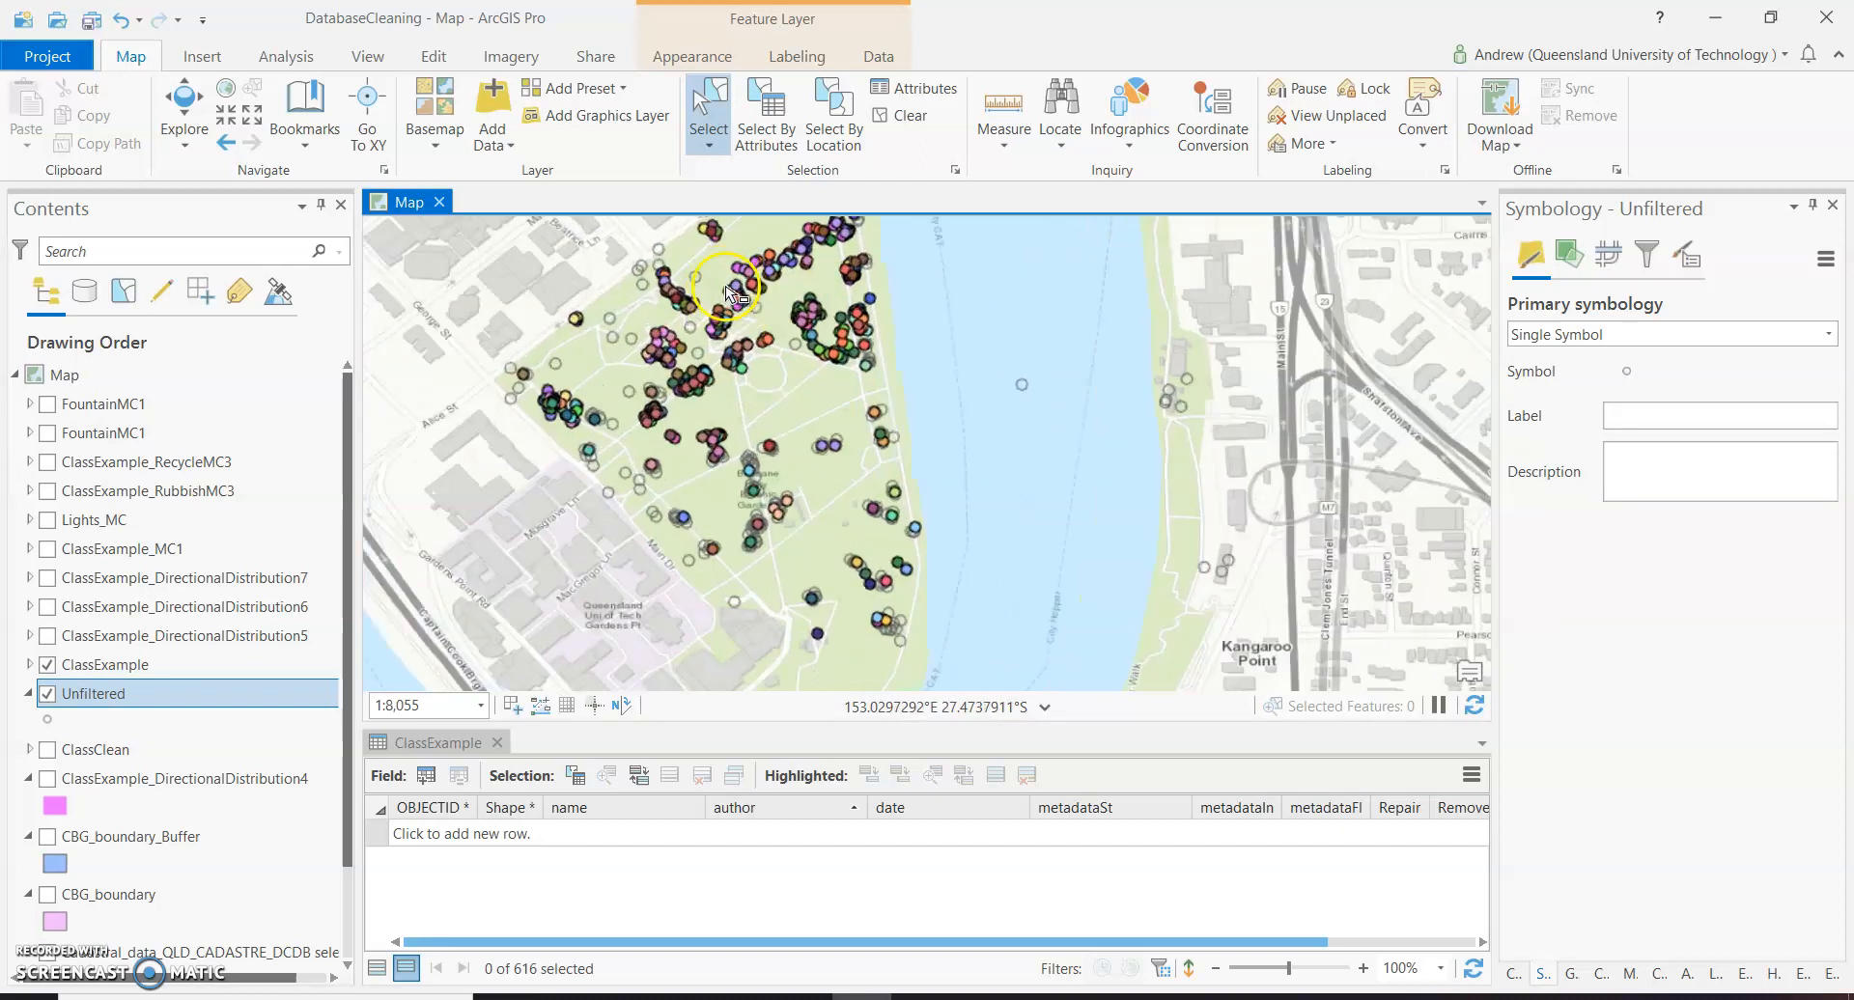
scroll(749, 301, up, 2)
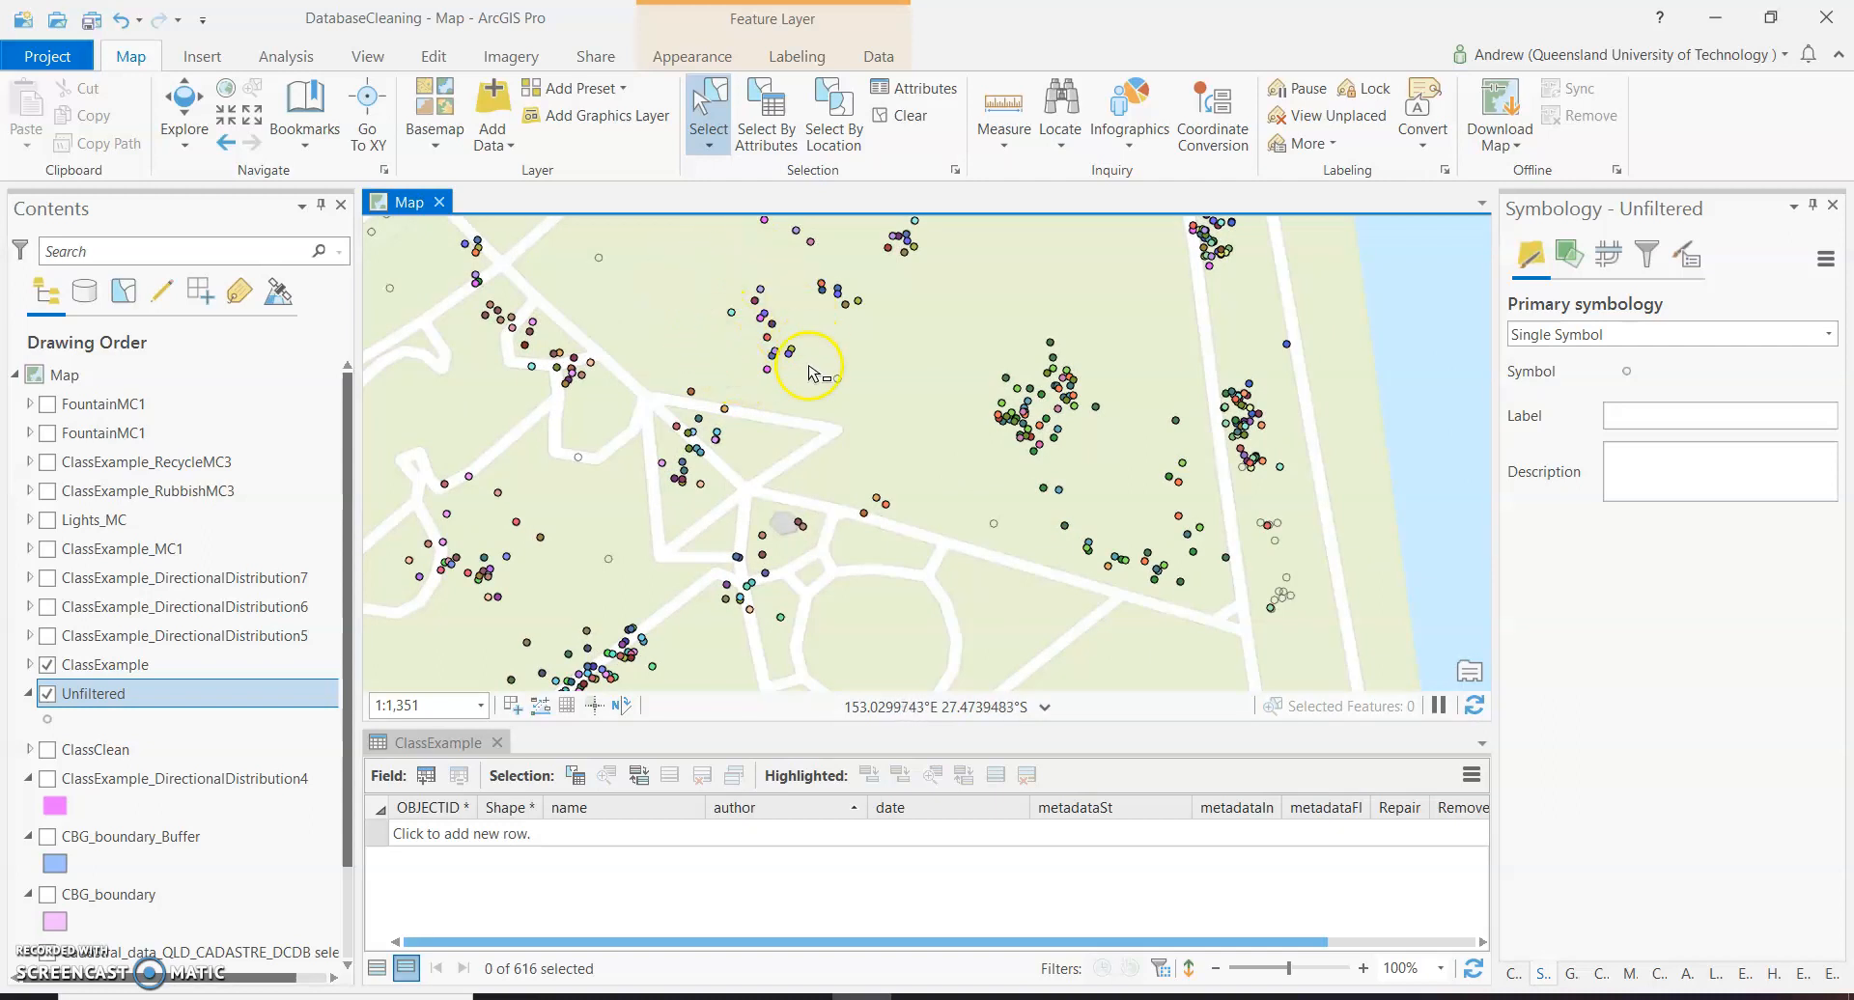
click(114, 664)
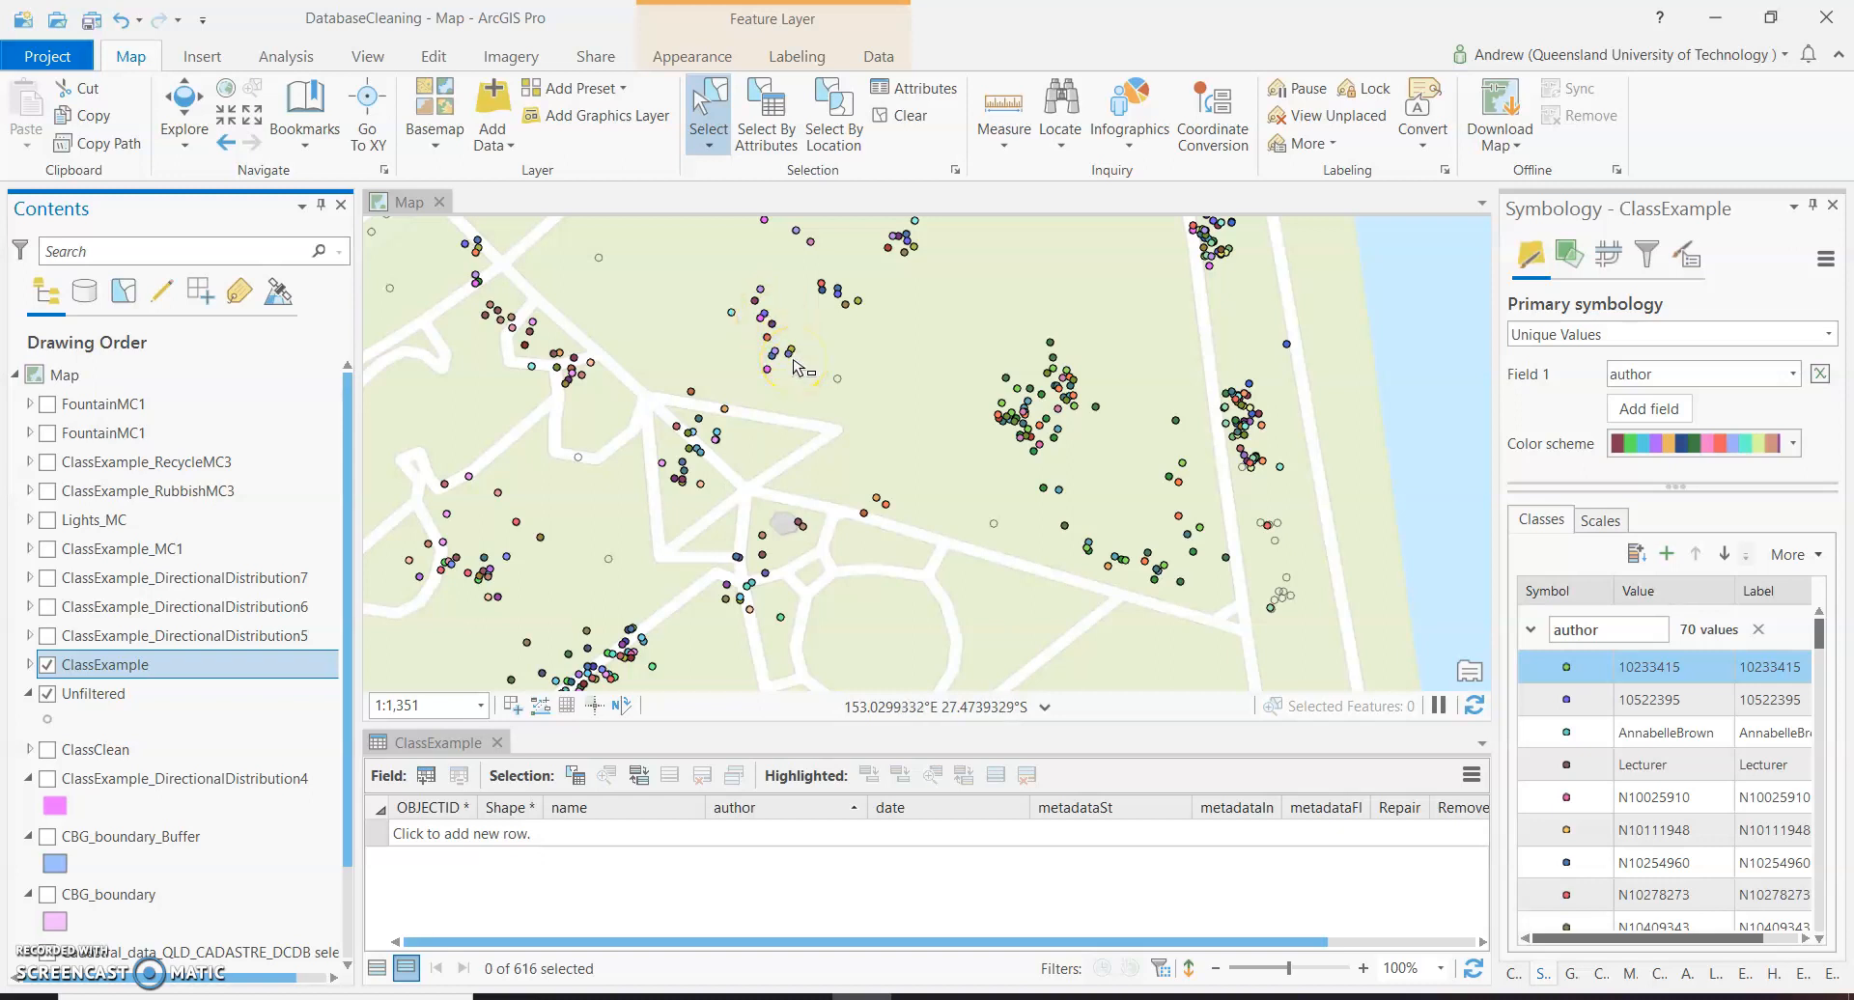
click(704, 270)
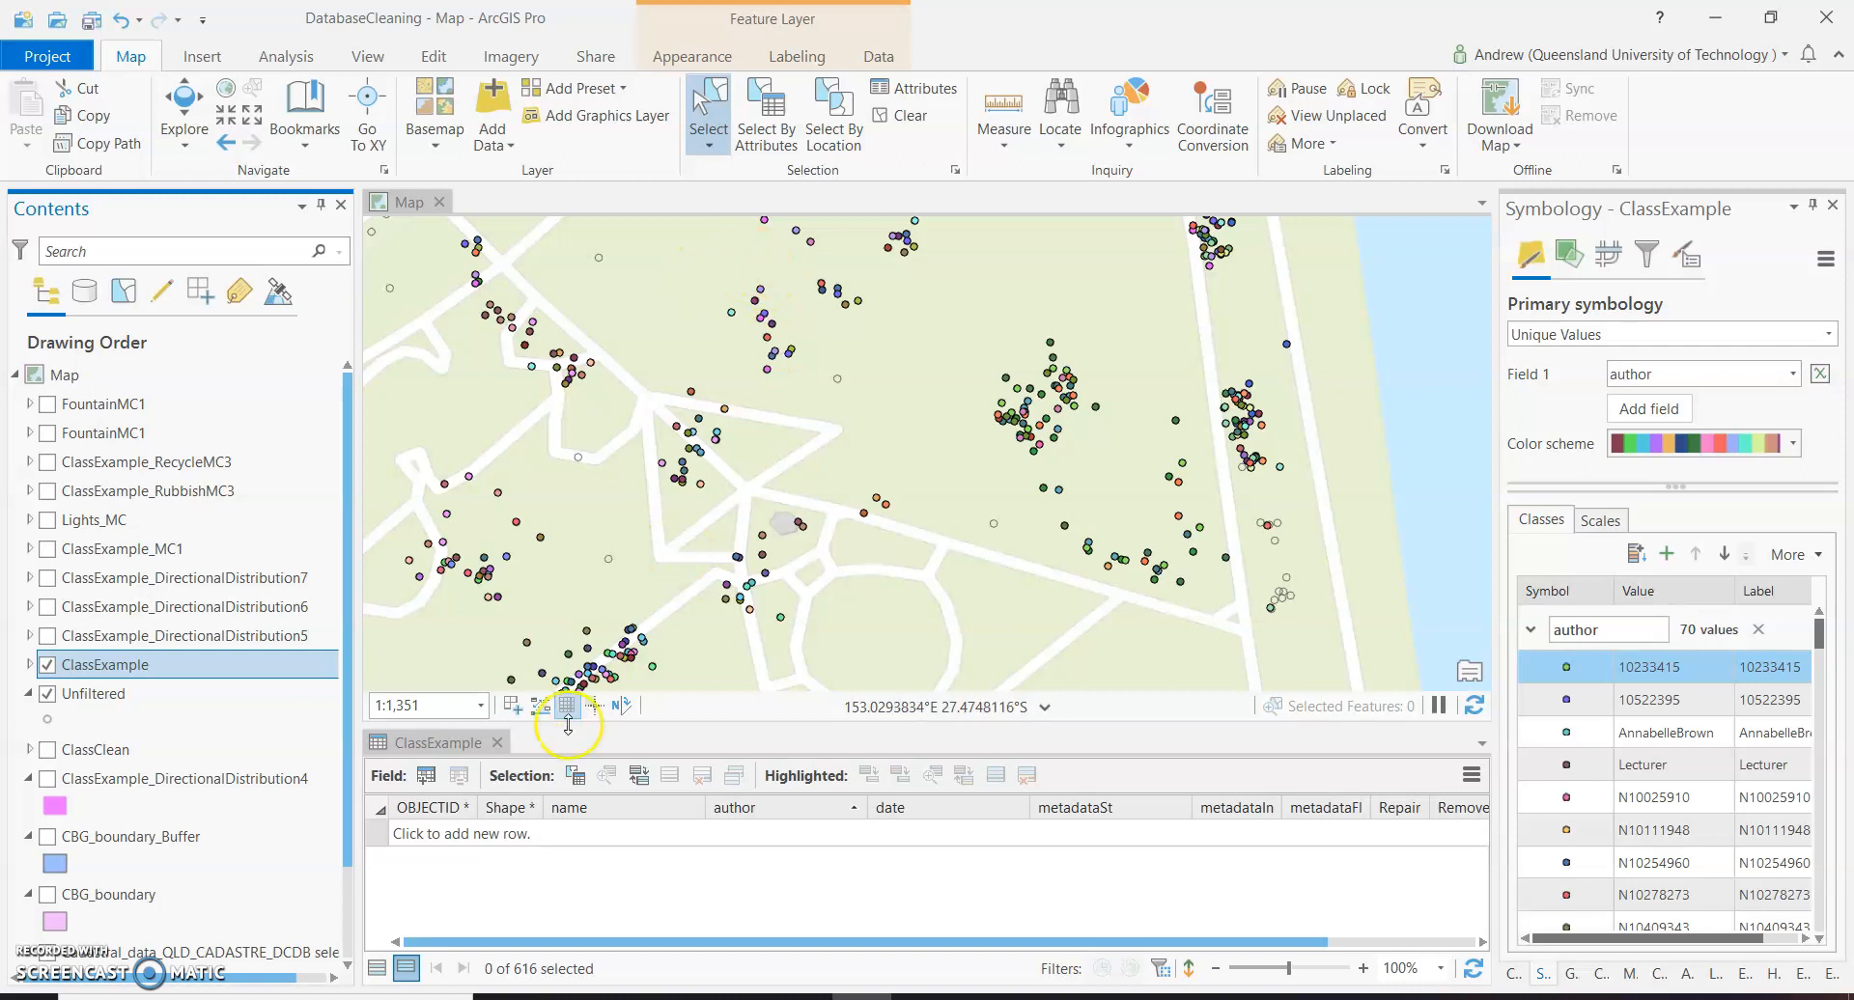
ctrl+click(145, 695)
ctrl+click(145, 695)
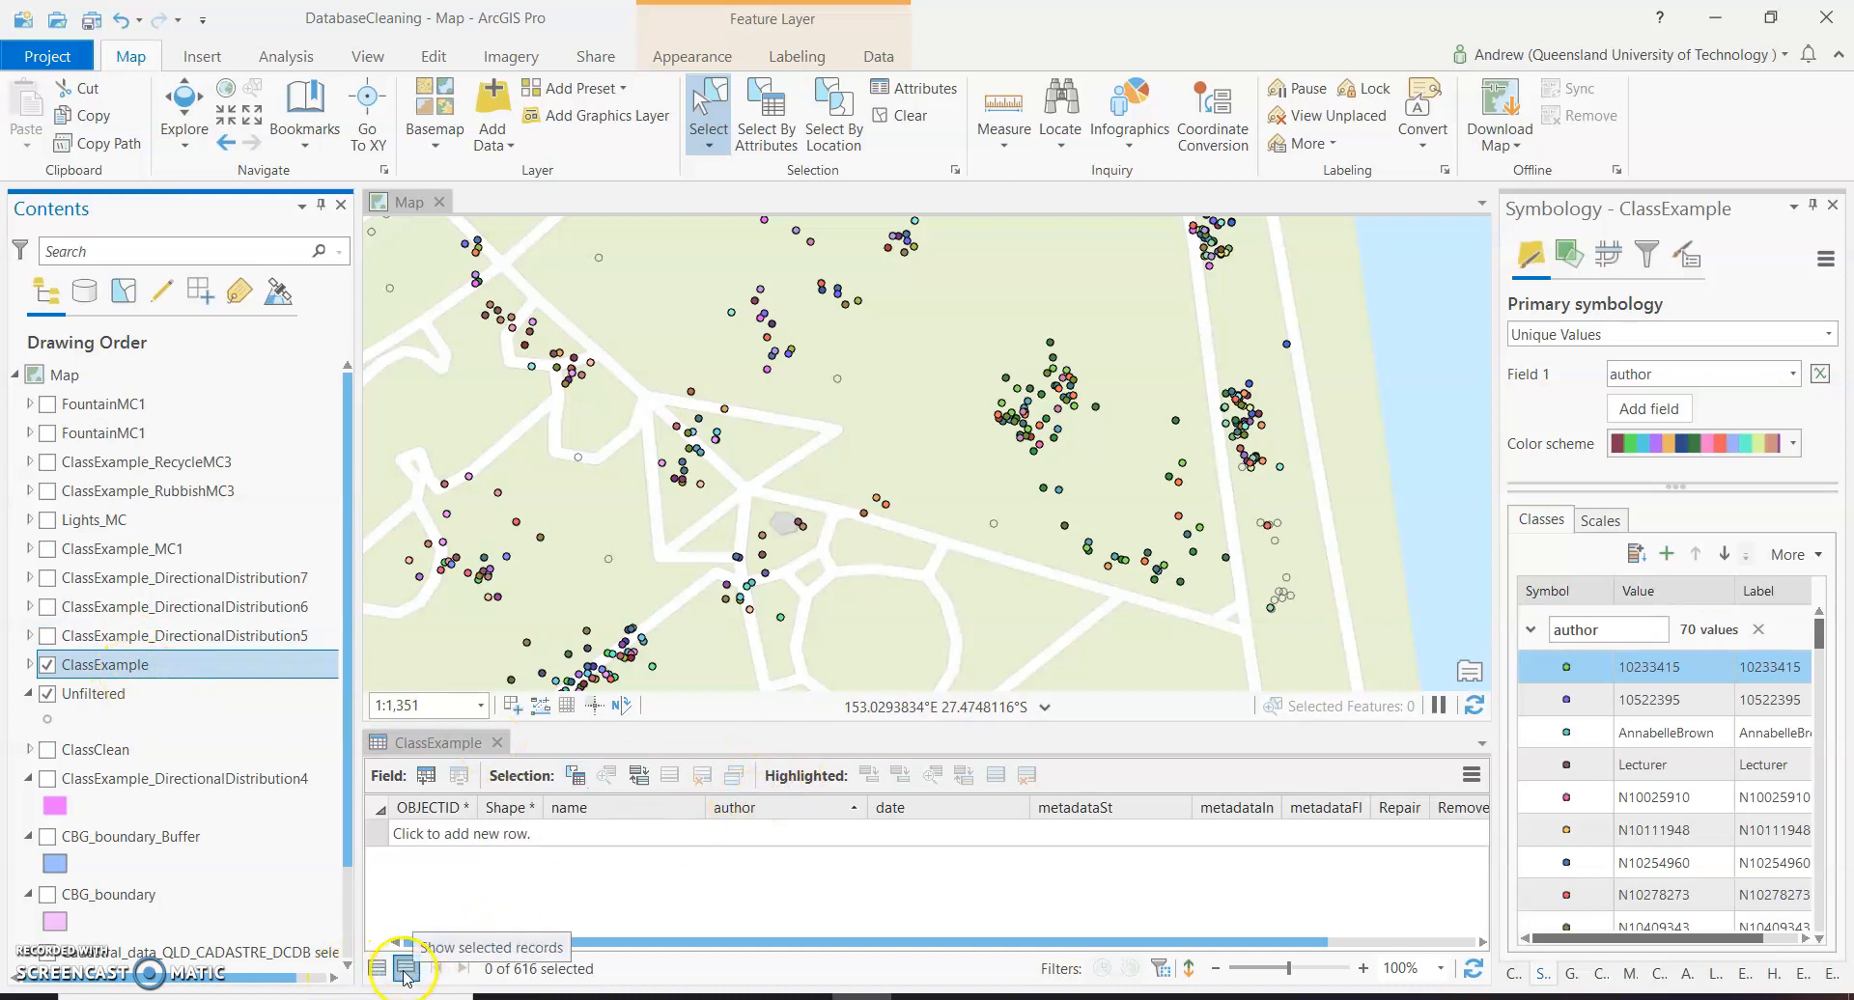
drag(711, 273, 811, 391)
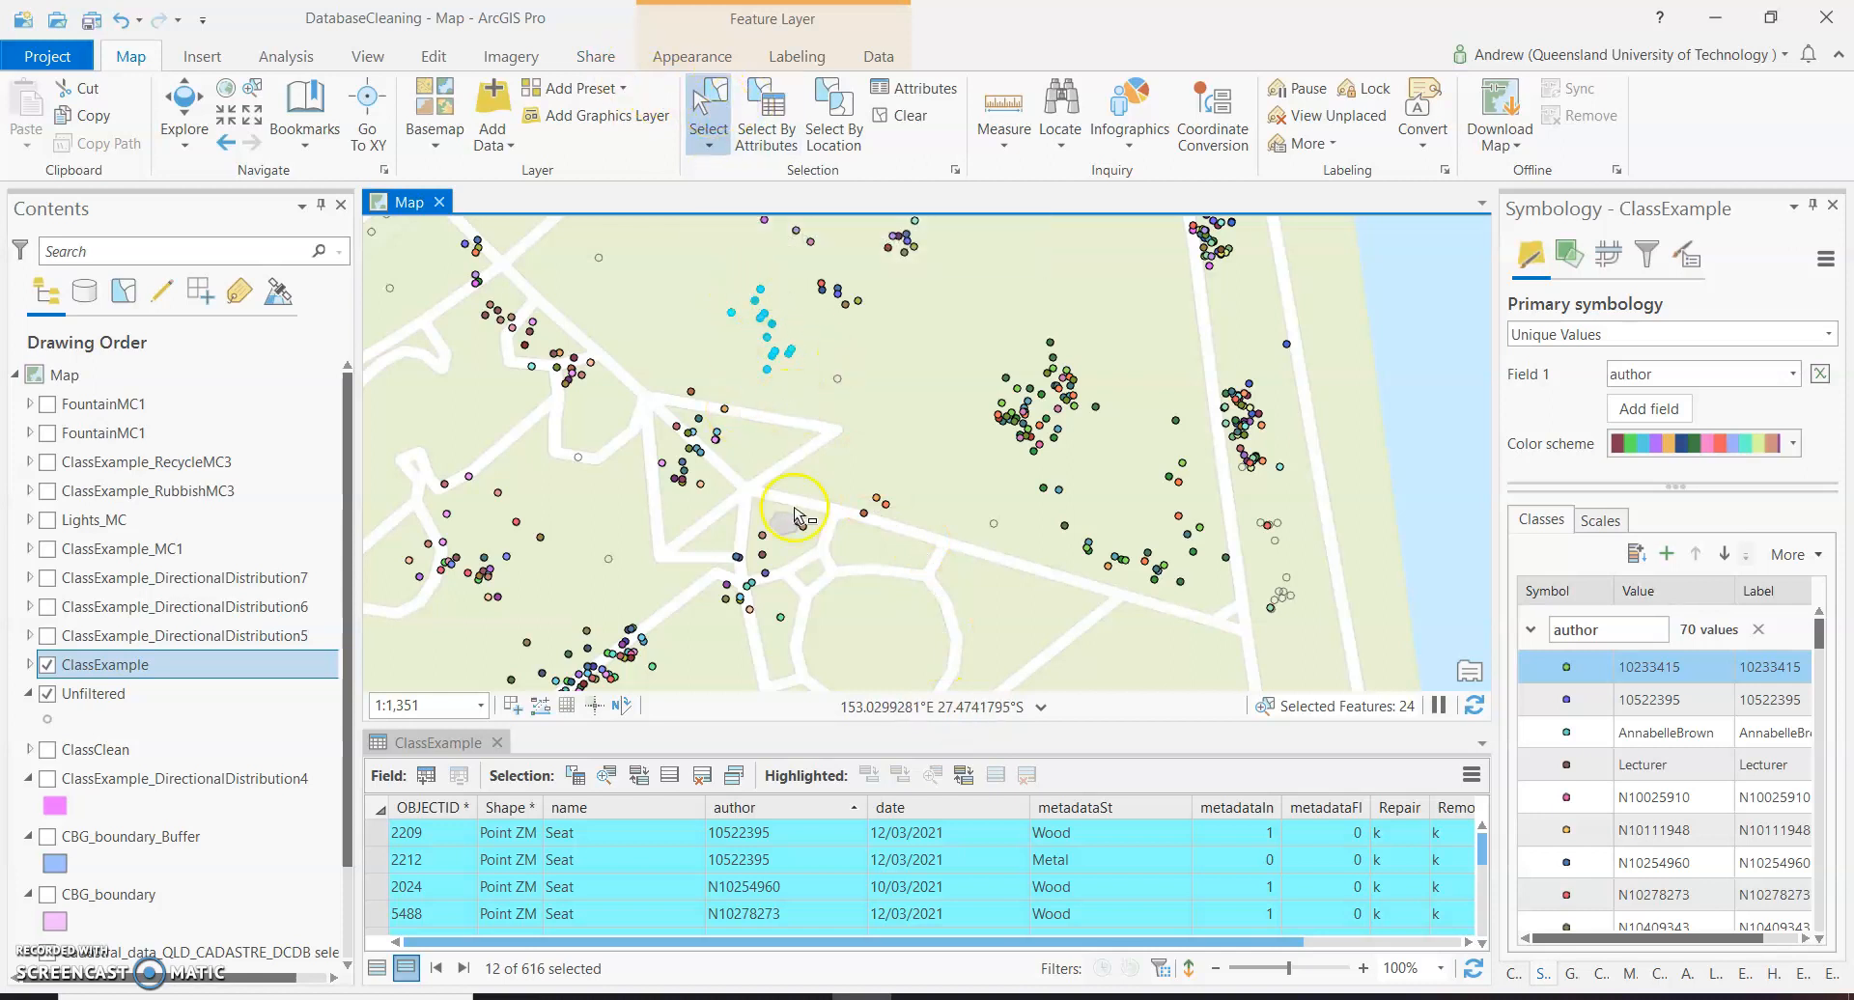
Sort the selected ClassExample records by author in descending order and look through them for repeated authors.
click(792, 812)
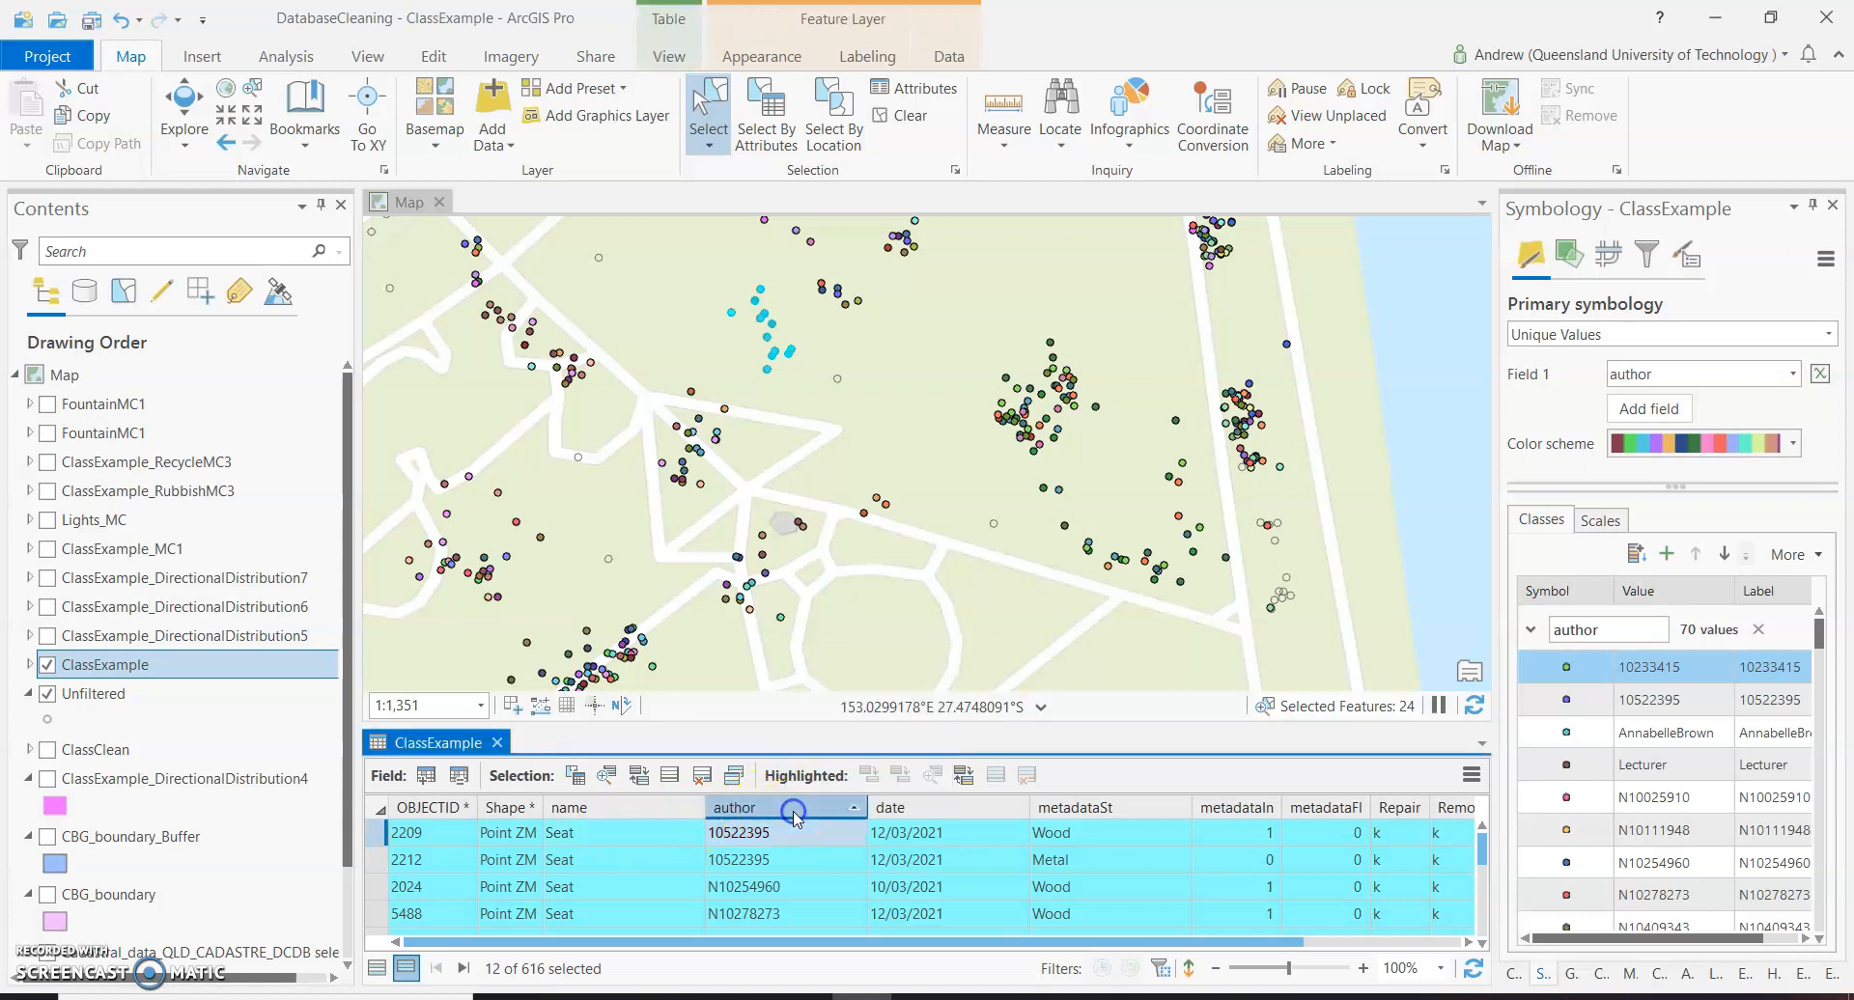
click(793, 813)
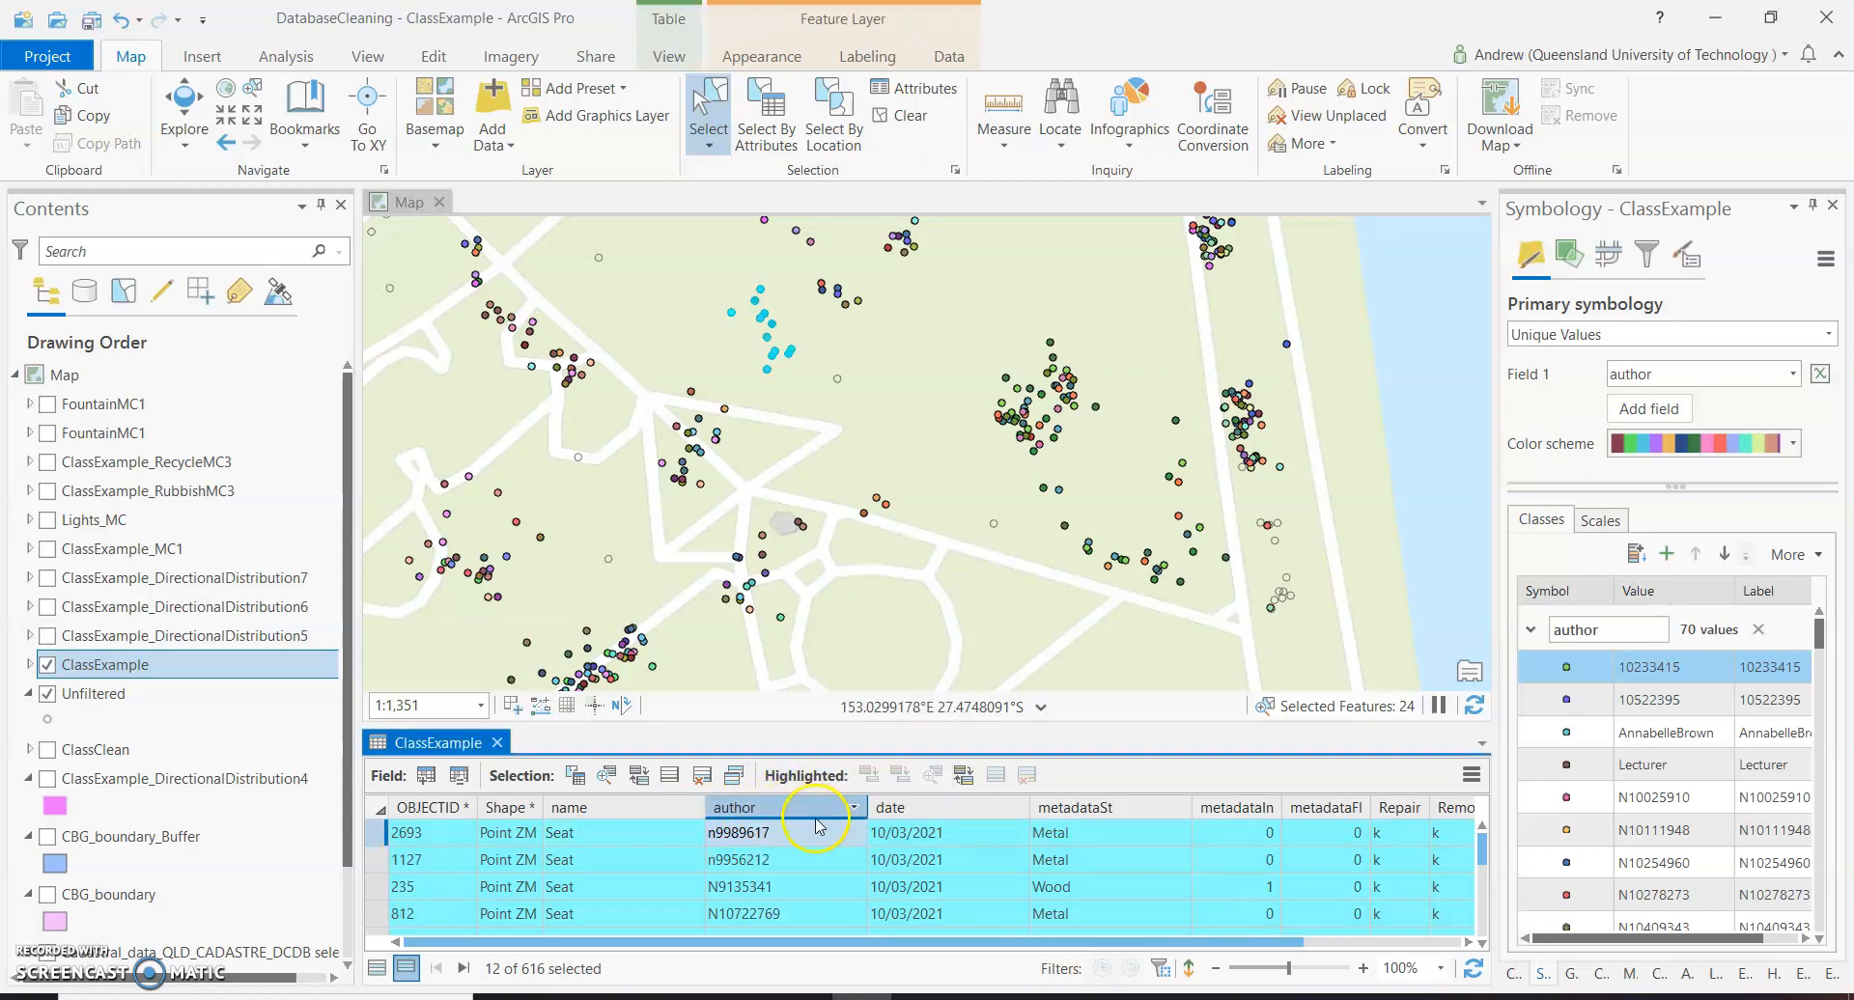
scroll(816, 857, down, 1)
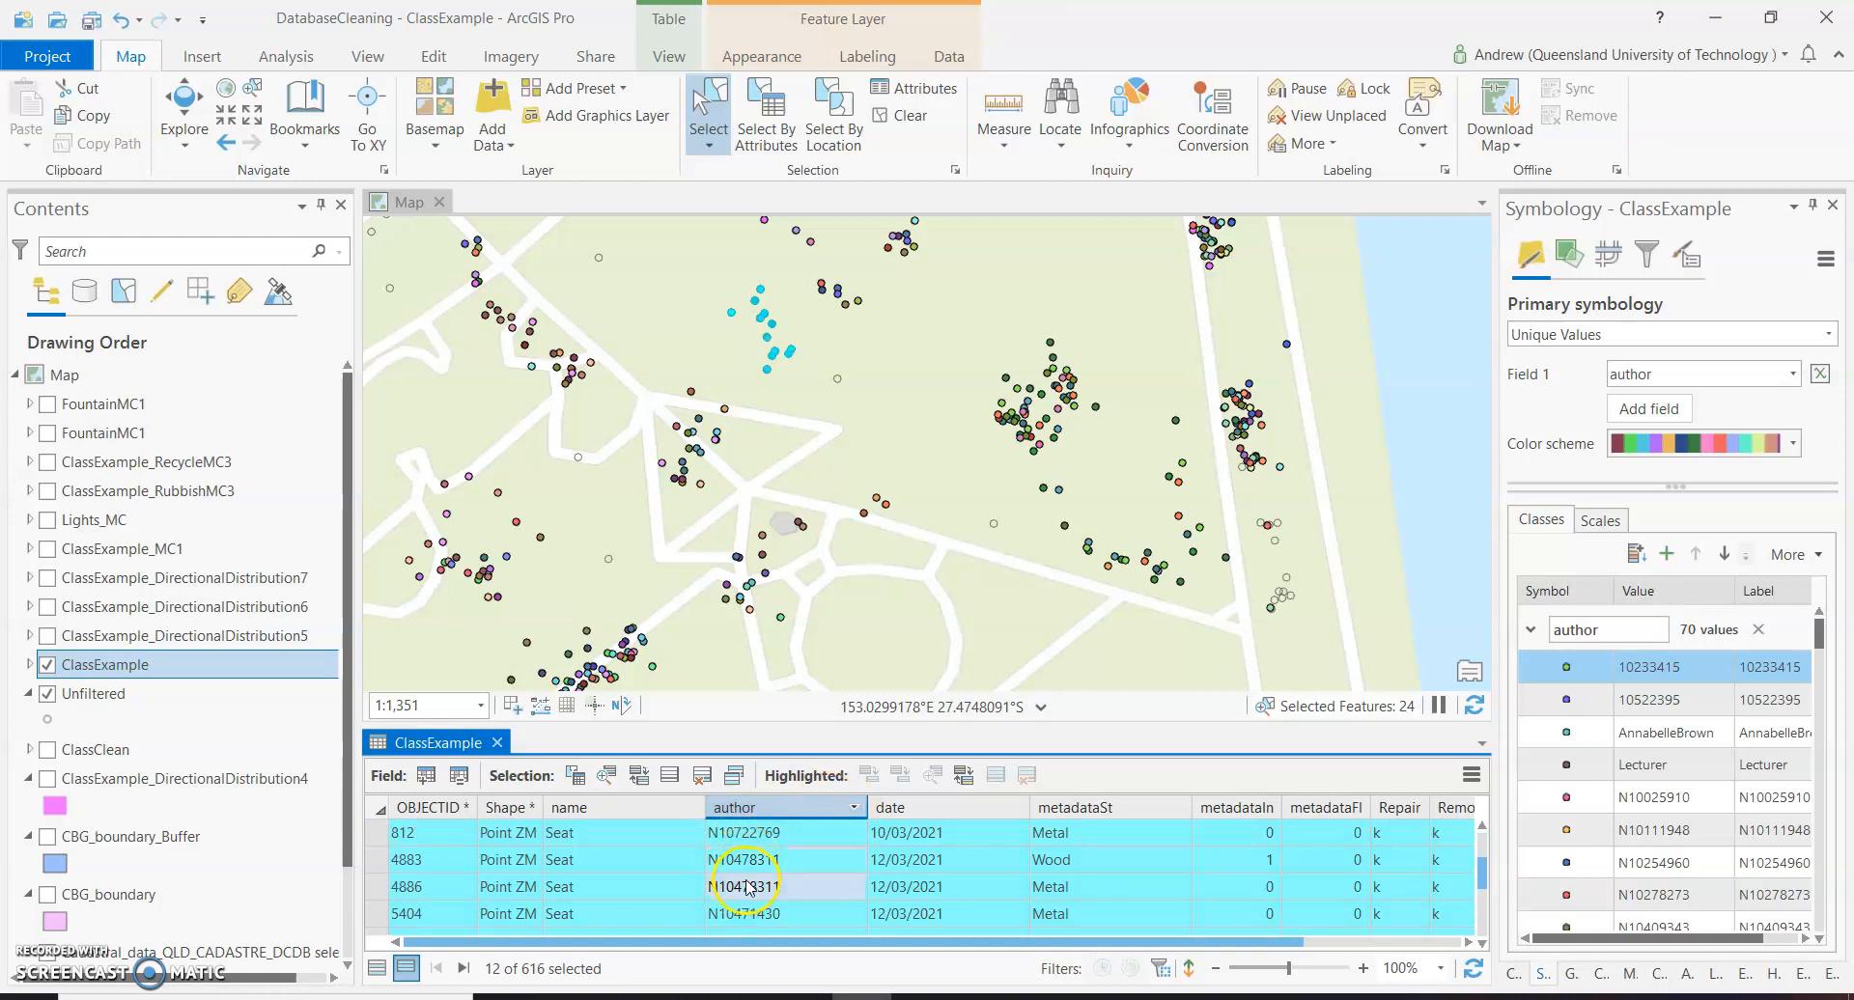
scroll(748, 886, down, 1)
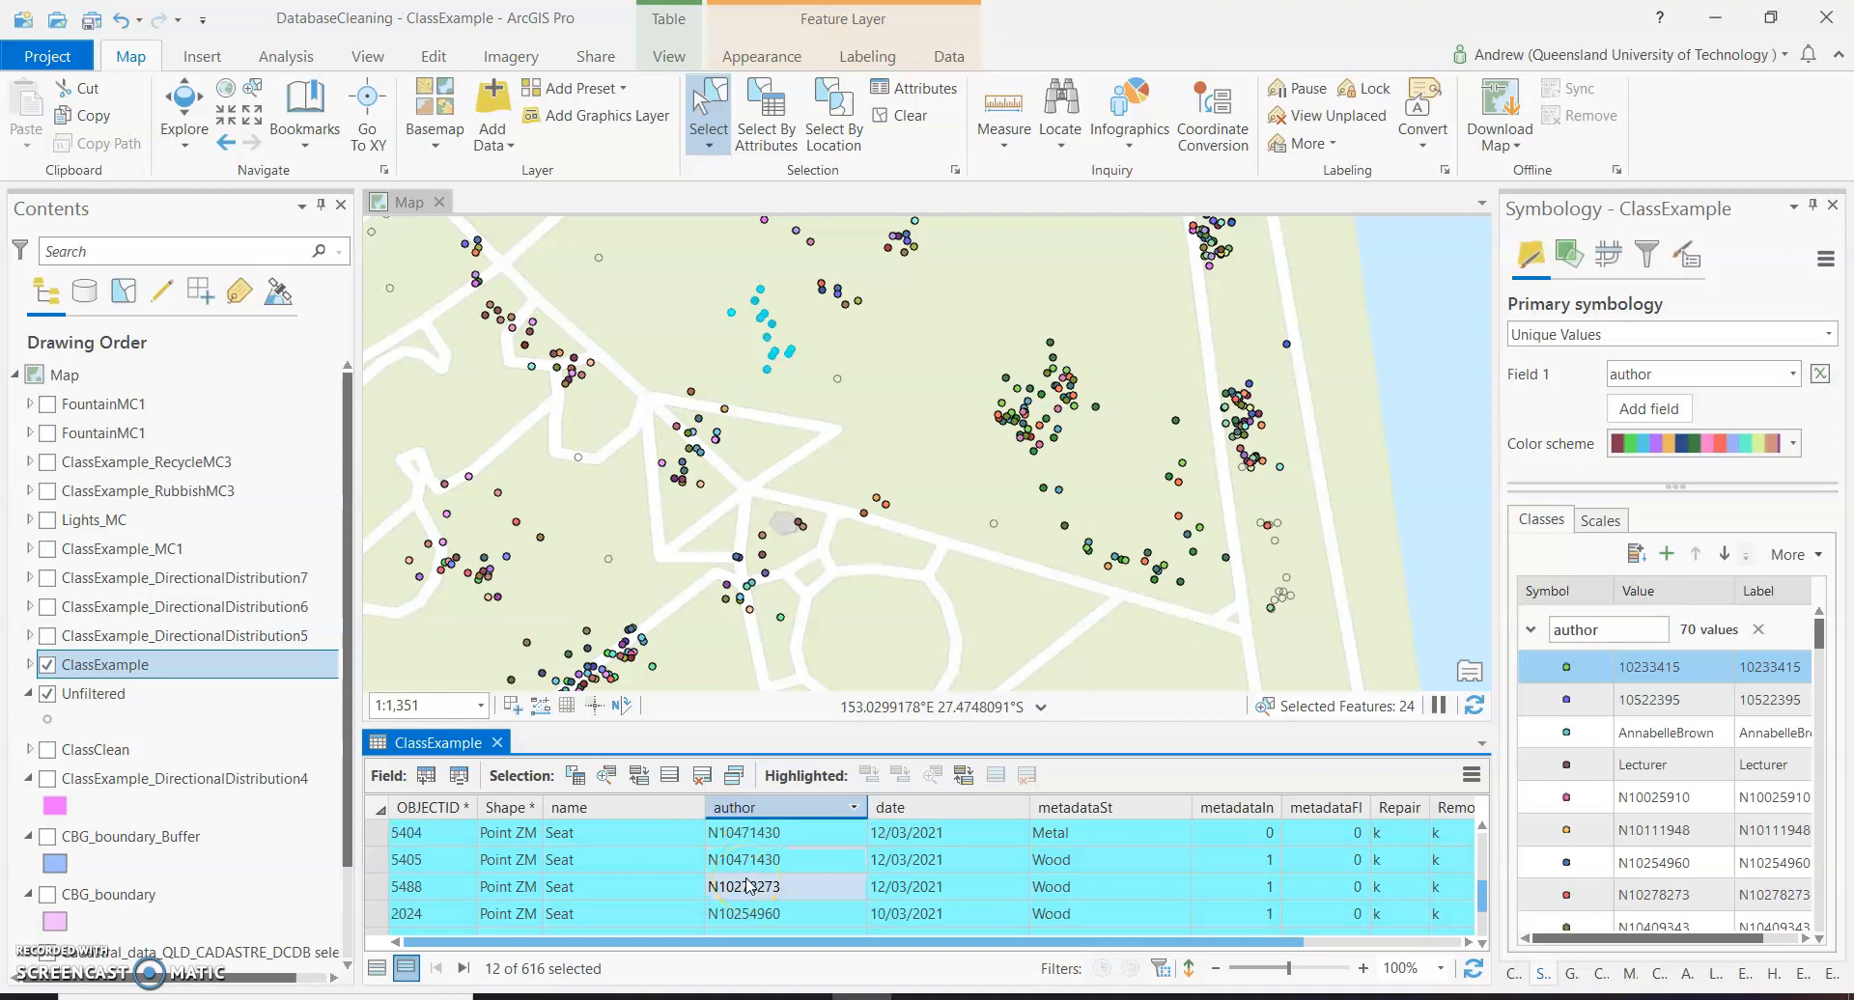
scroll(762, 874, down, 1)
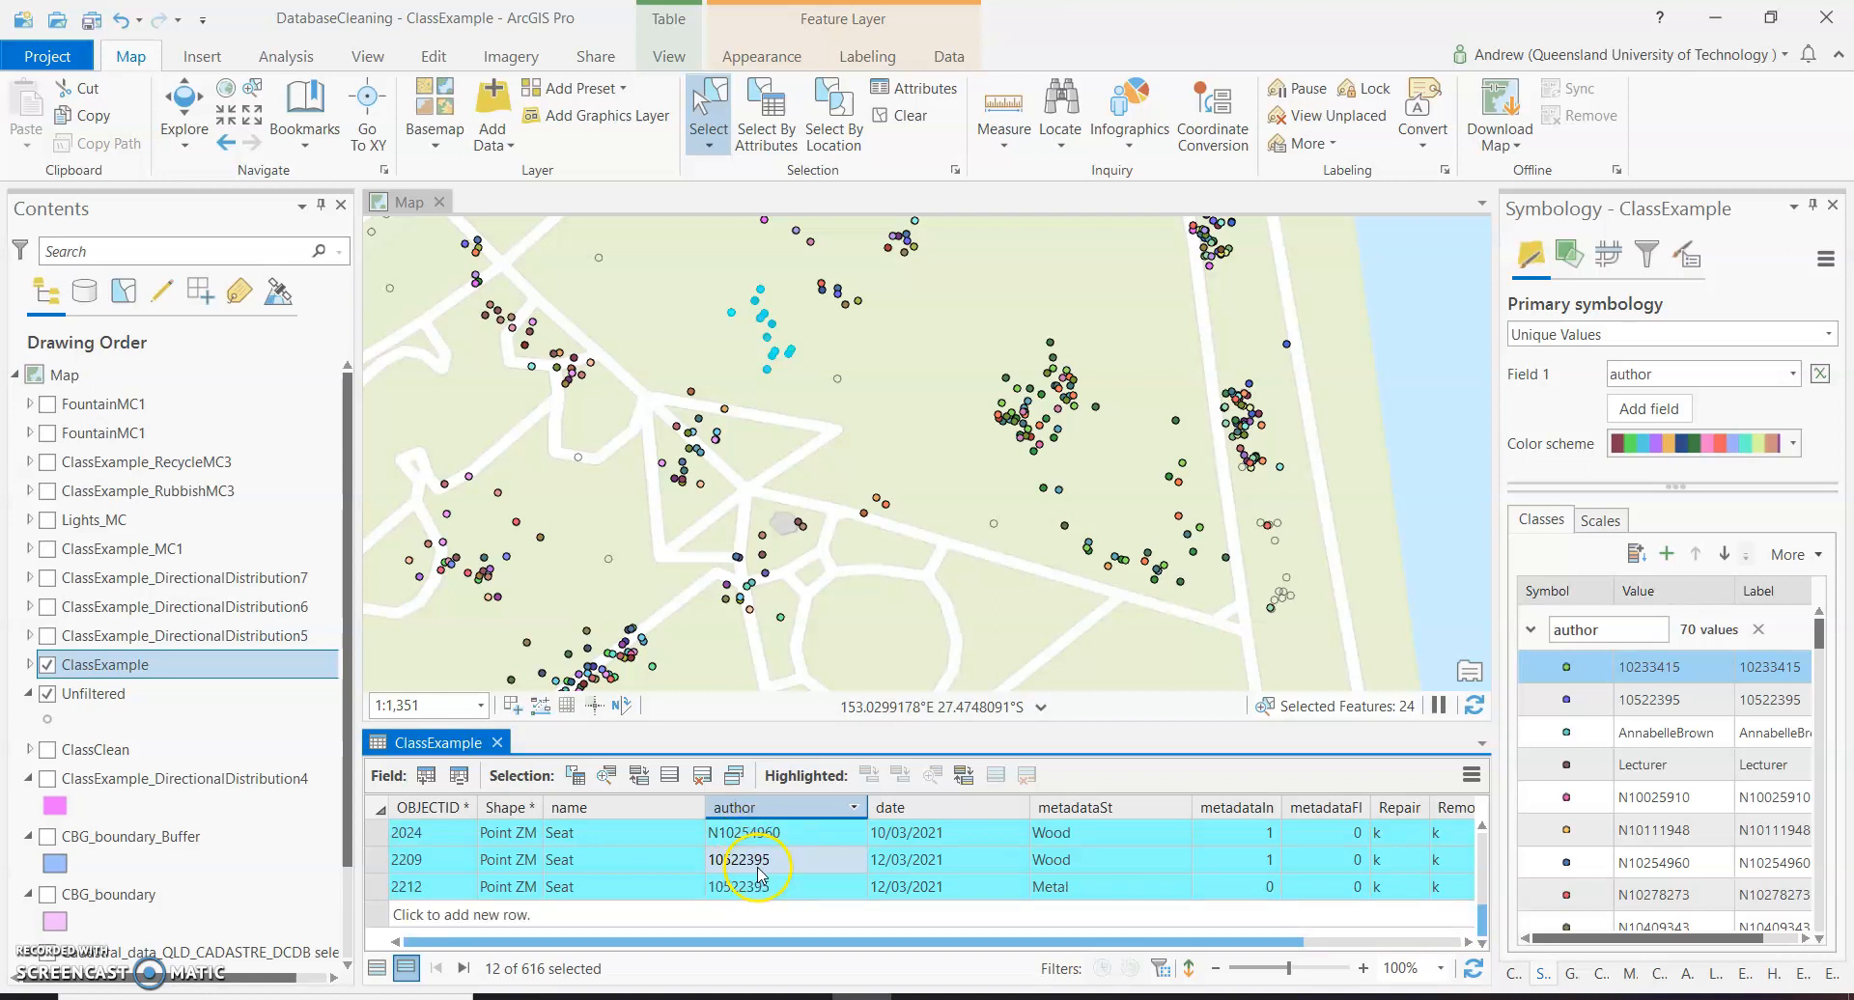
click(759, 888)
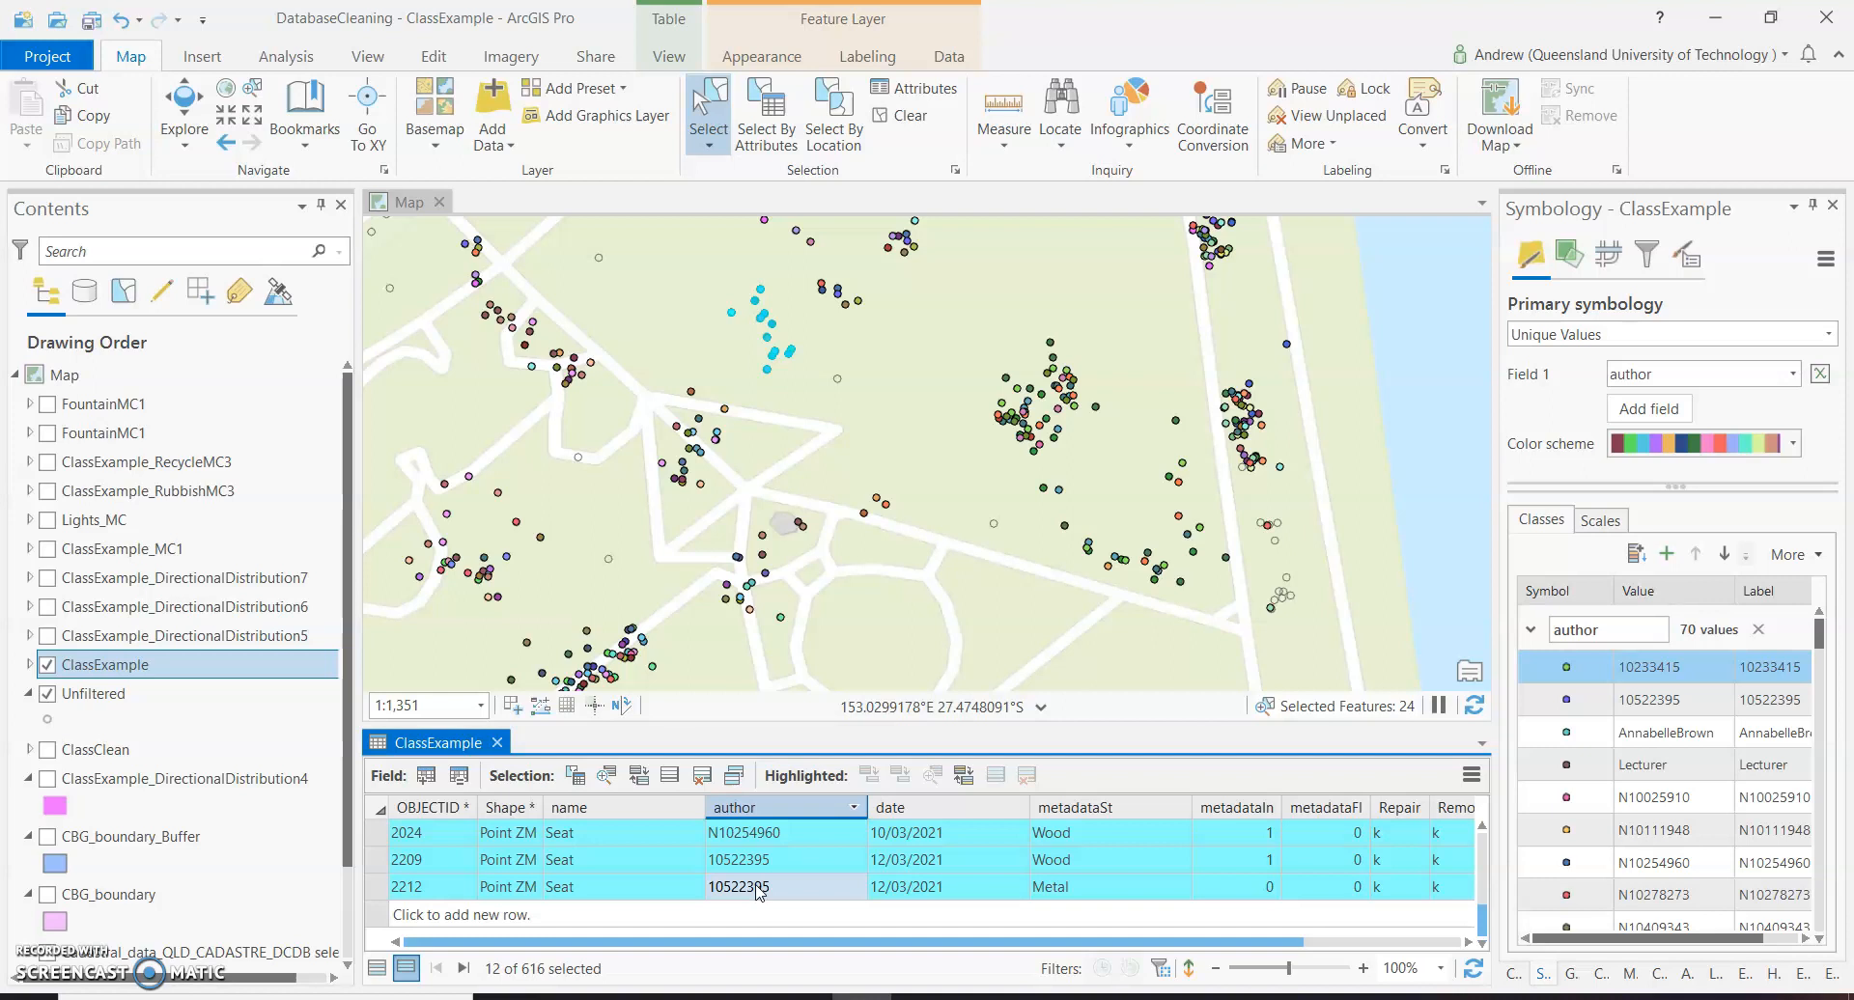
Sort the selected ClassExample records by metadataSt in ascending order and look through the Metal and Wood seats.
click(757, 868)
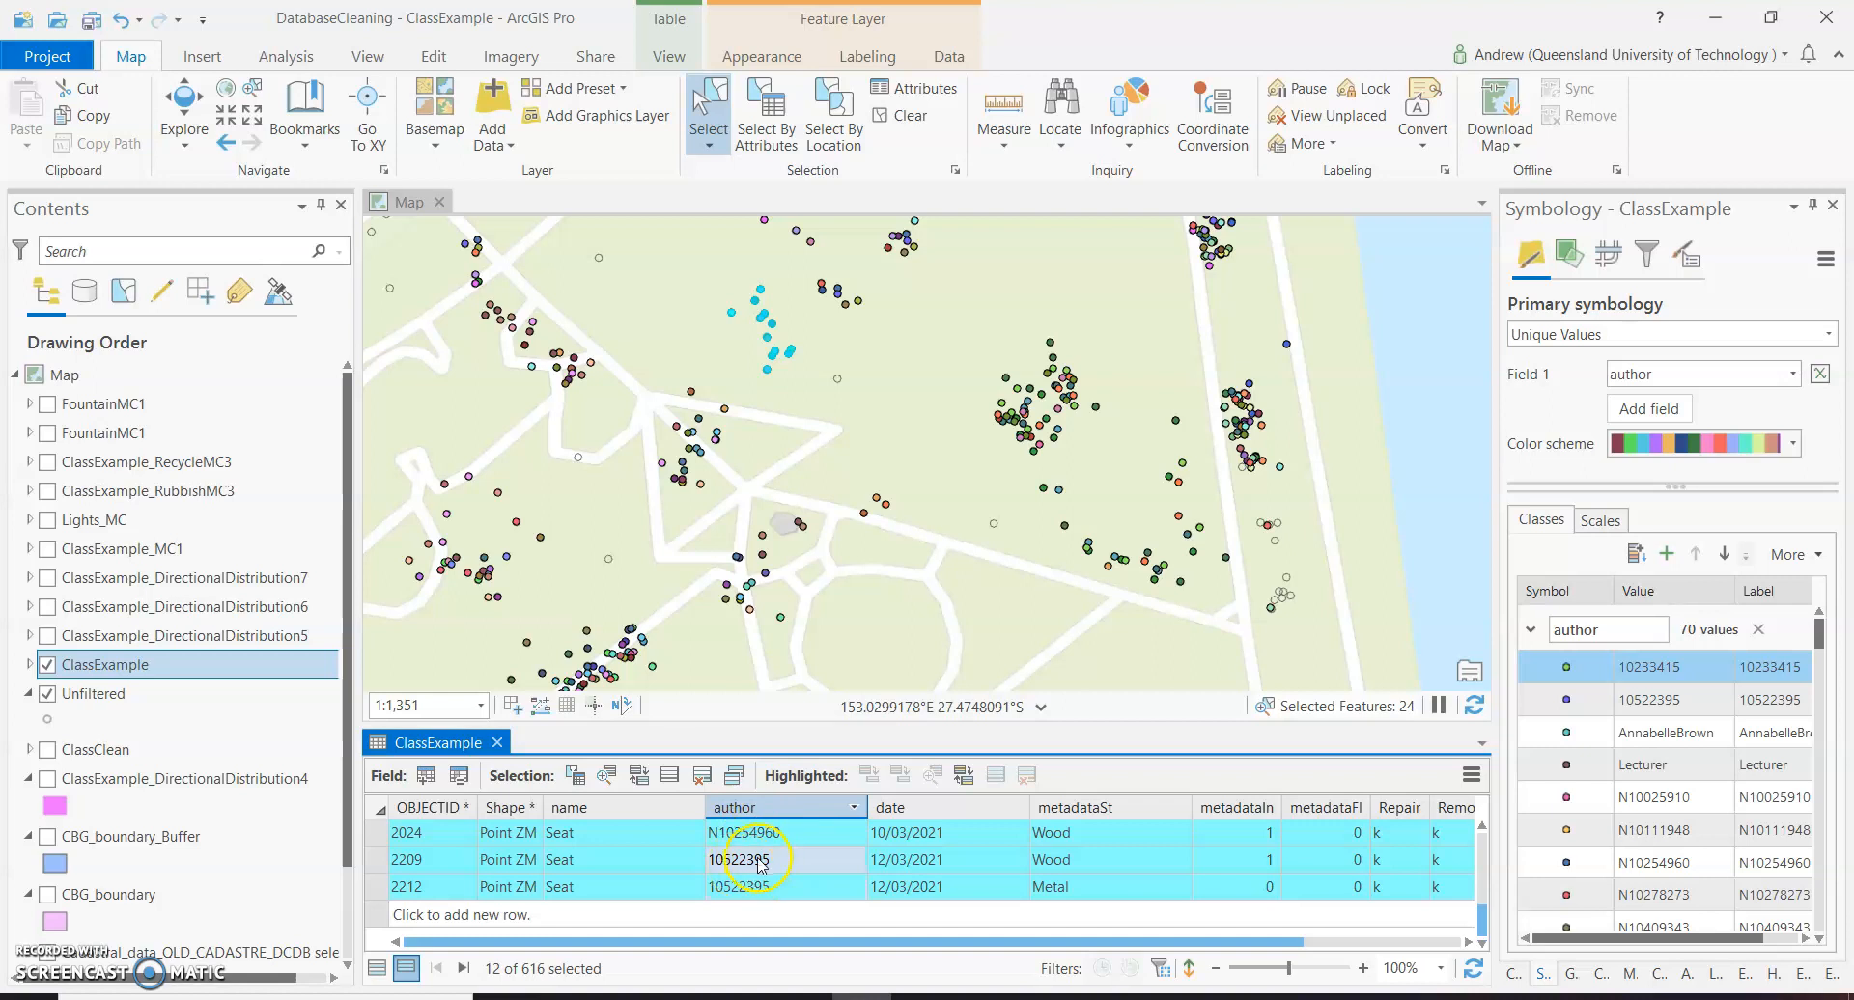
click(1107, 807)
click(1107, 808)
scroll(1083, 898, down, 1)
scroll(1082, 898, down, 1)
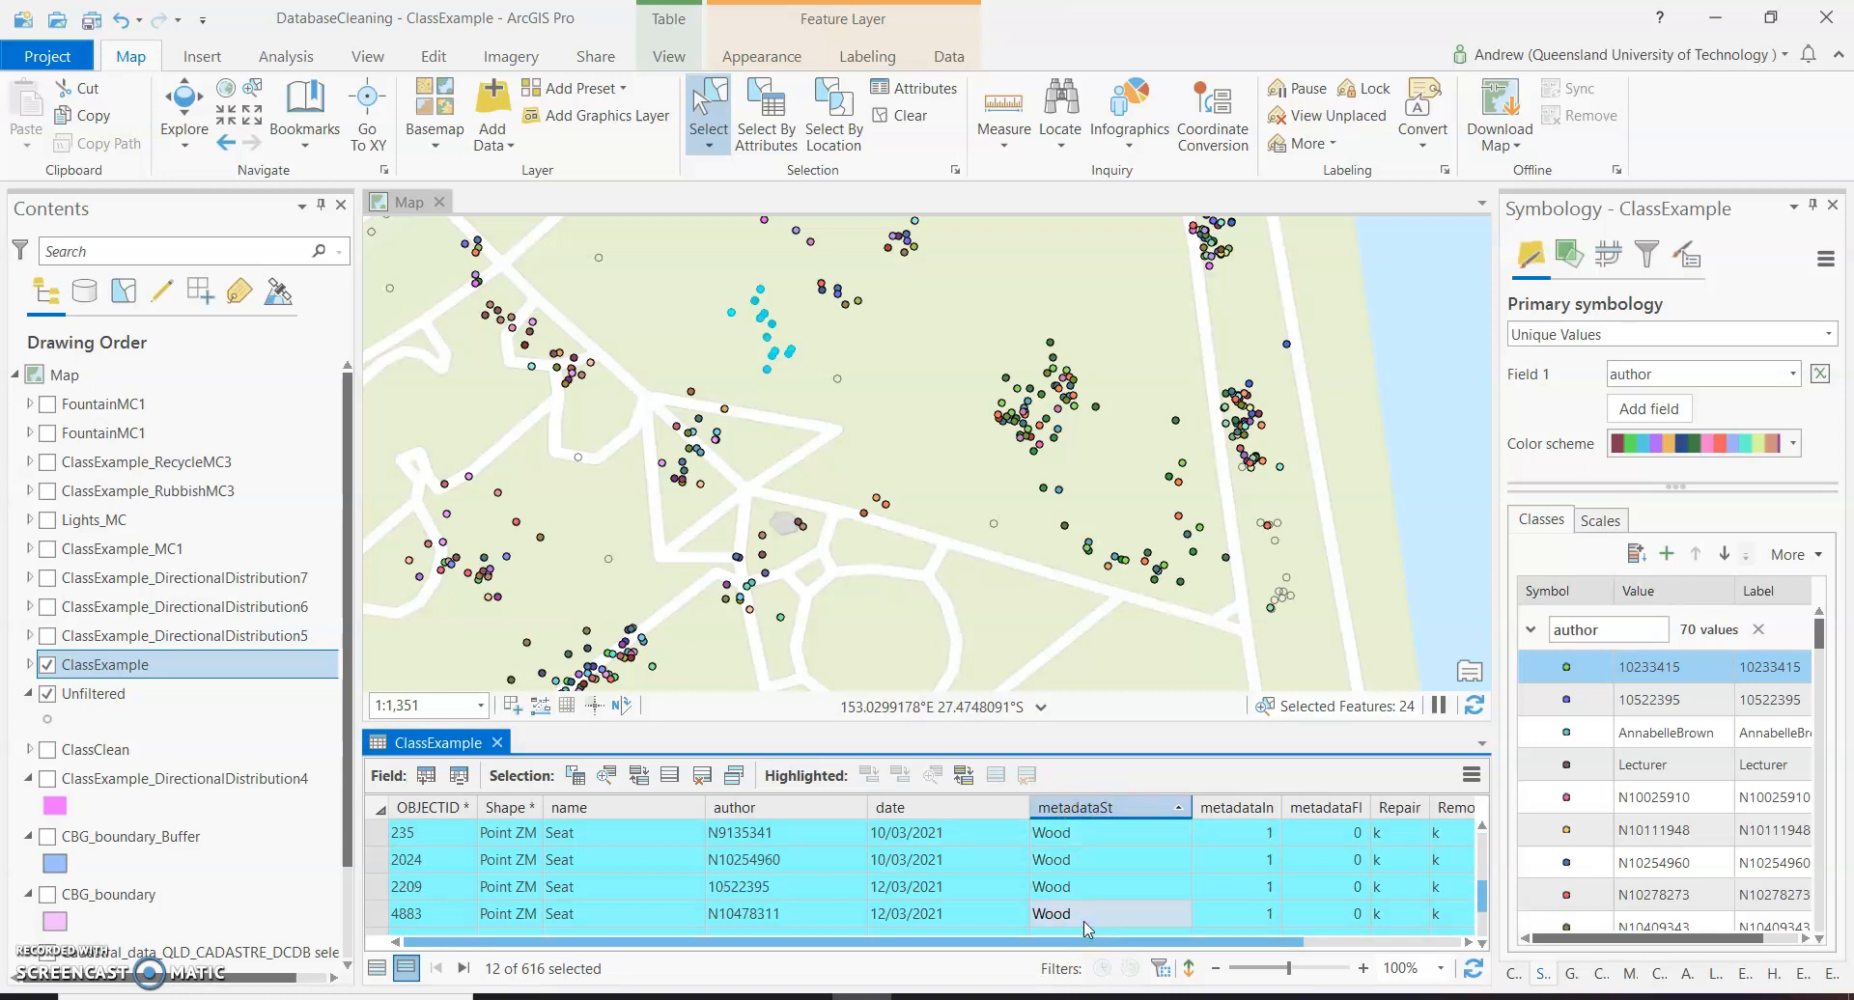
scroll(1034, 908, down, 1)
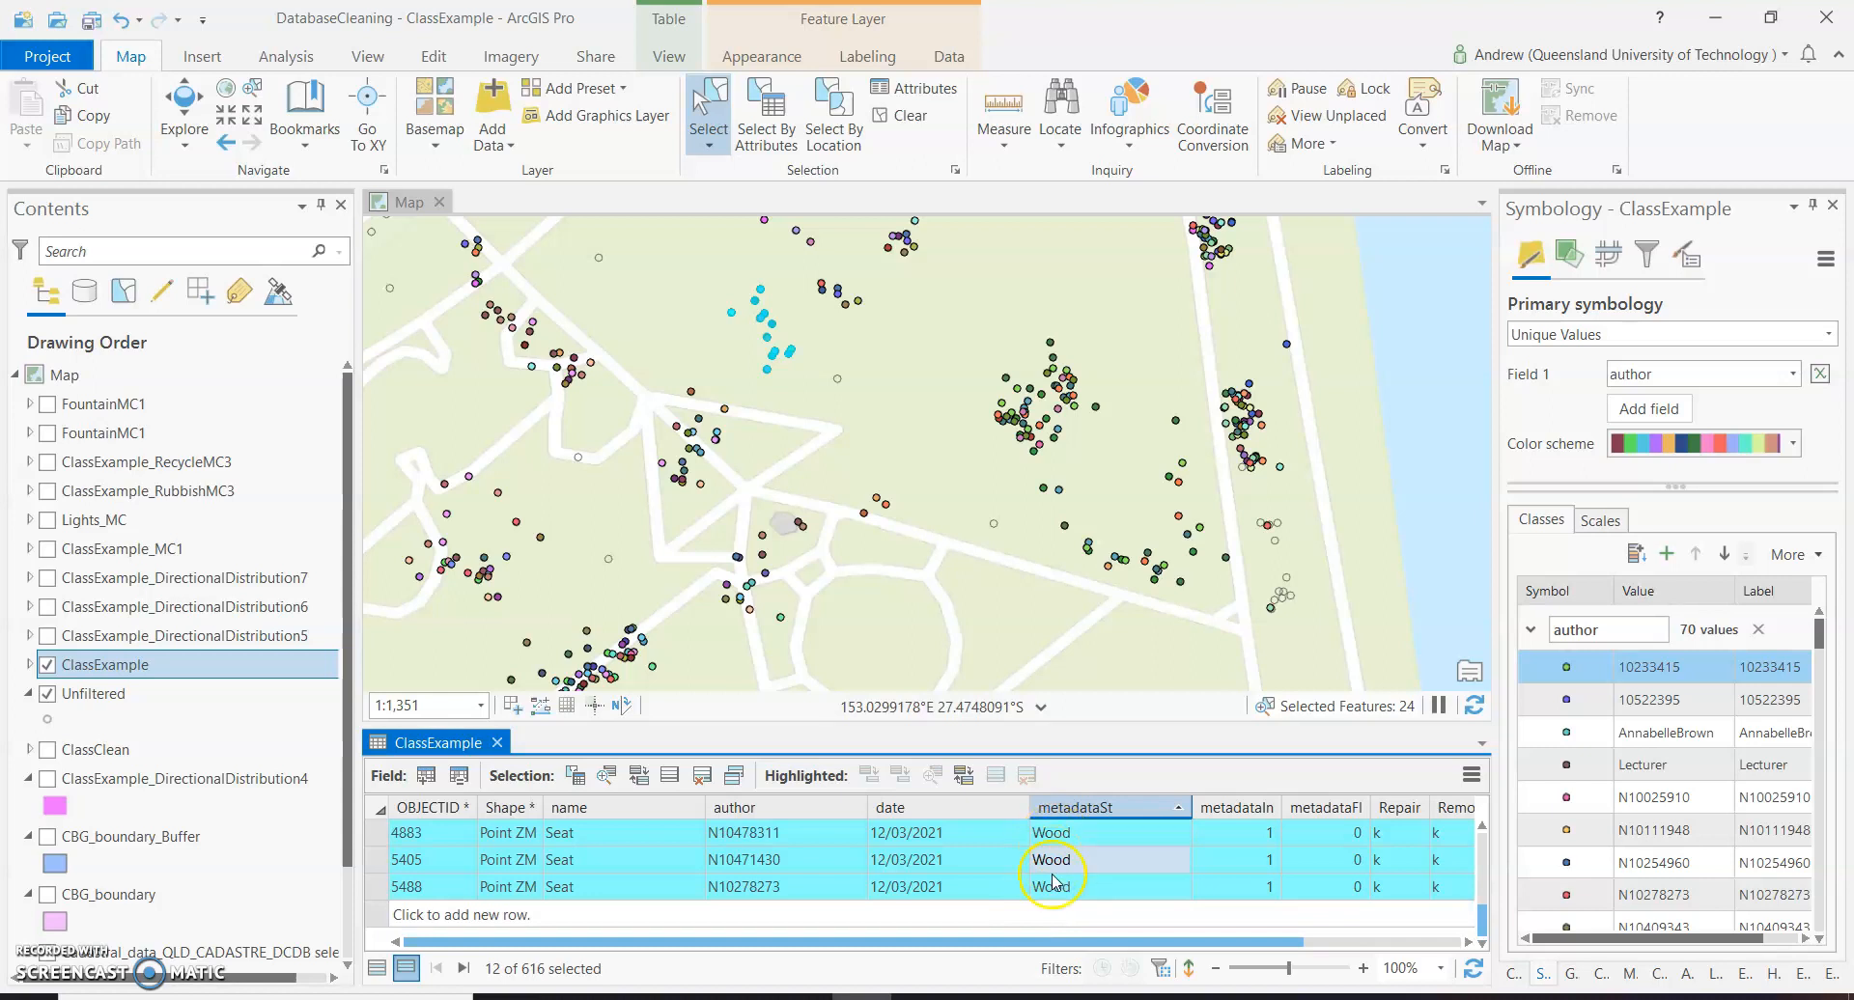
scroll(1079, 836, up, 1)
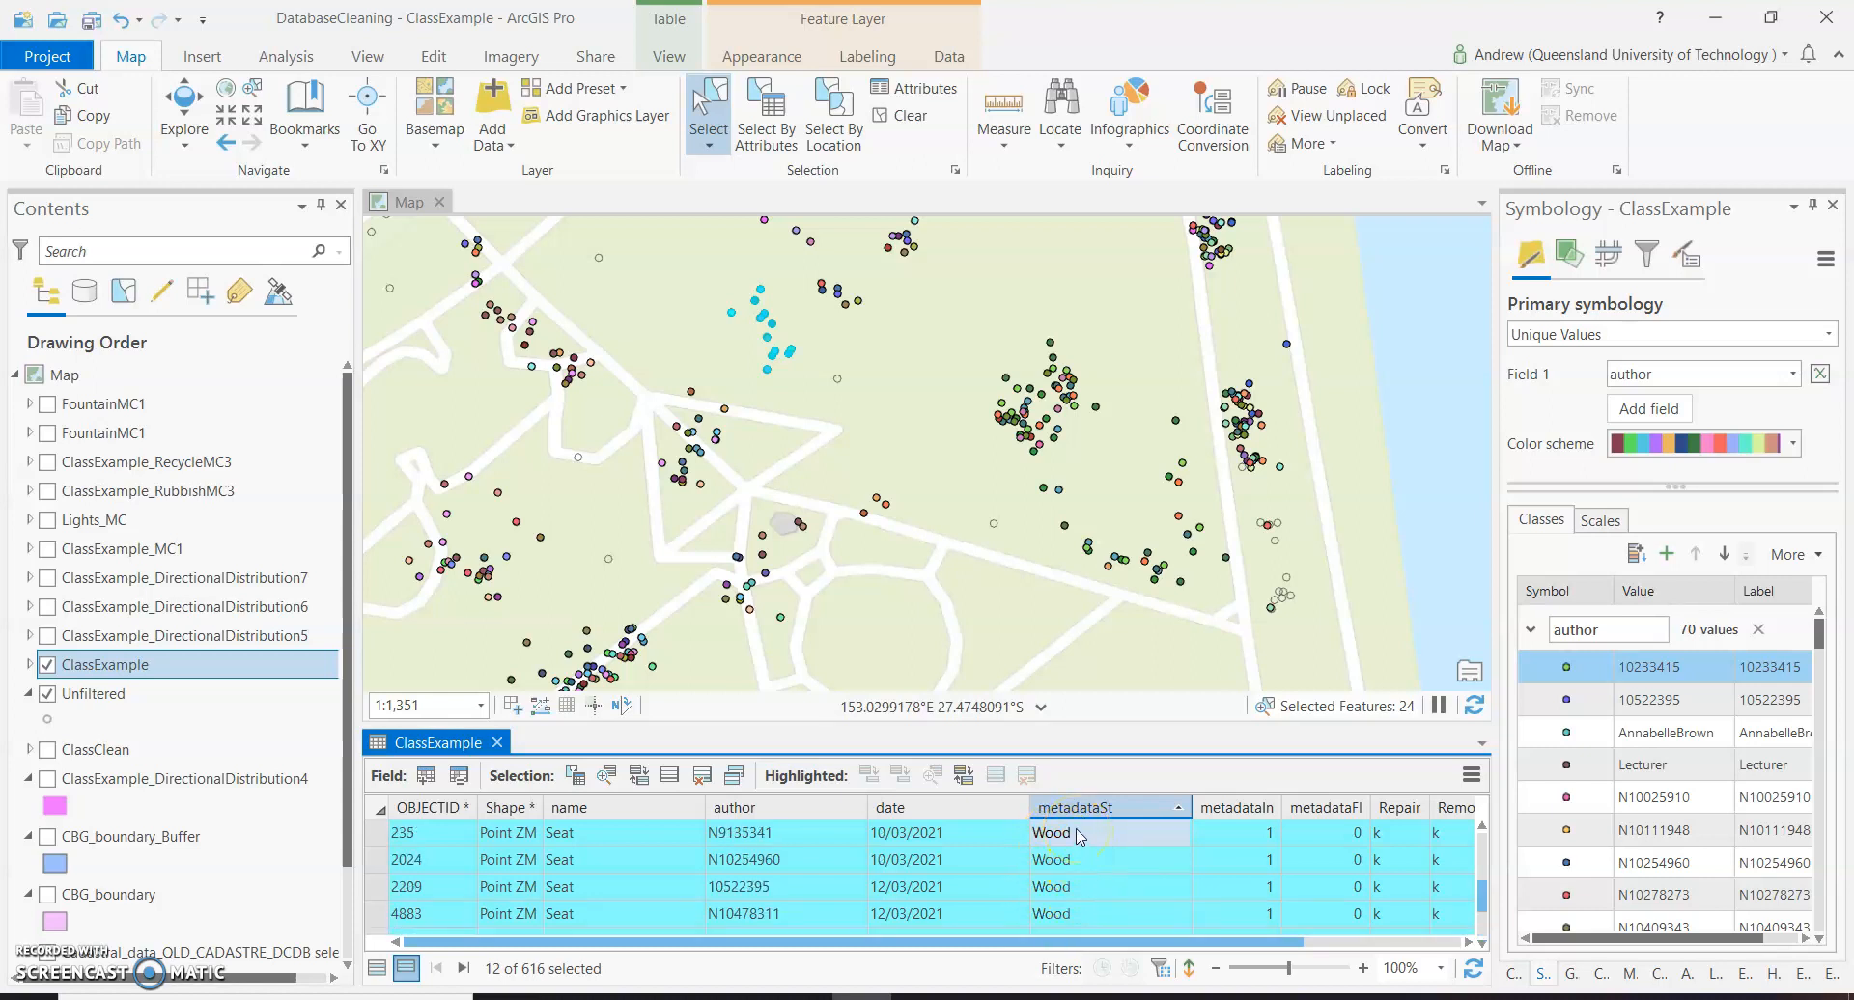
scroll(1062, 859, up, 2)
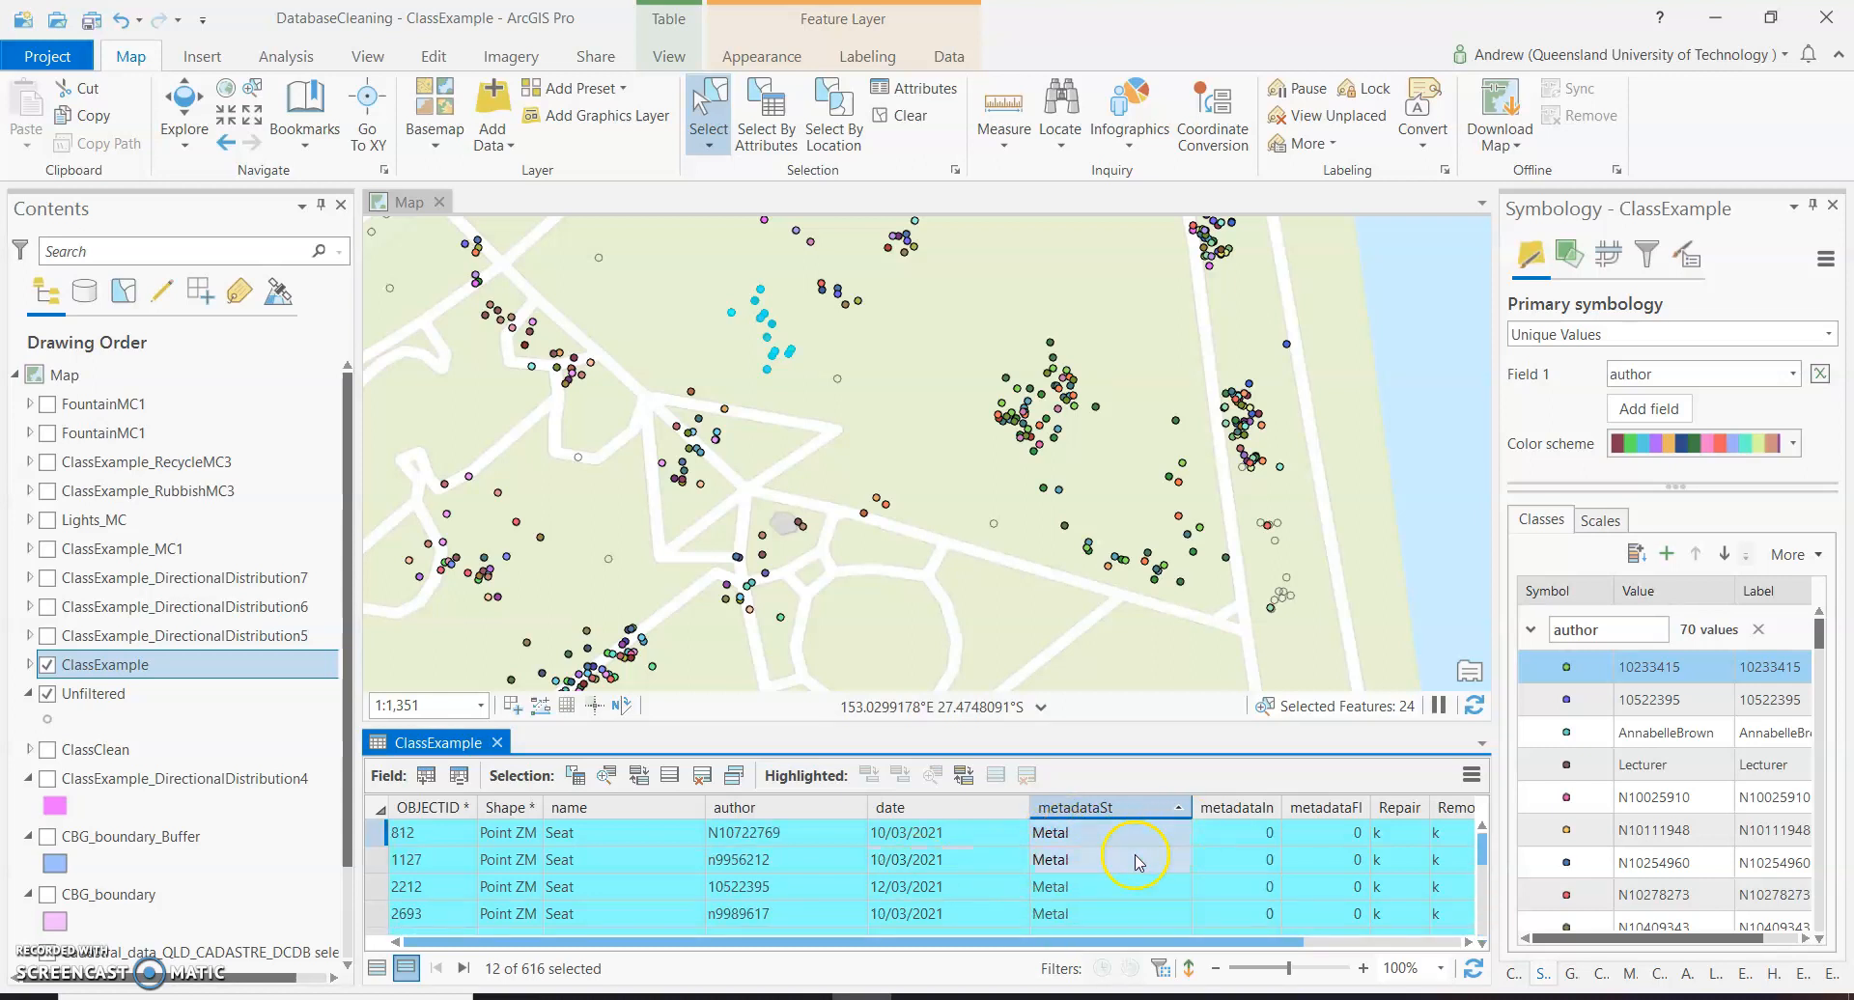
Highlight all the Metal records within the selected ClassExample rows to locate those seats in the map cluster.
click(376, 832)
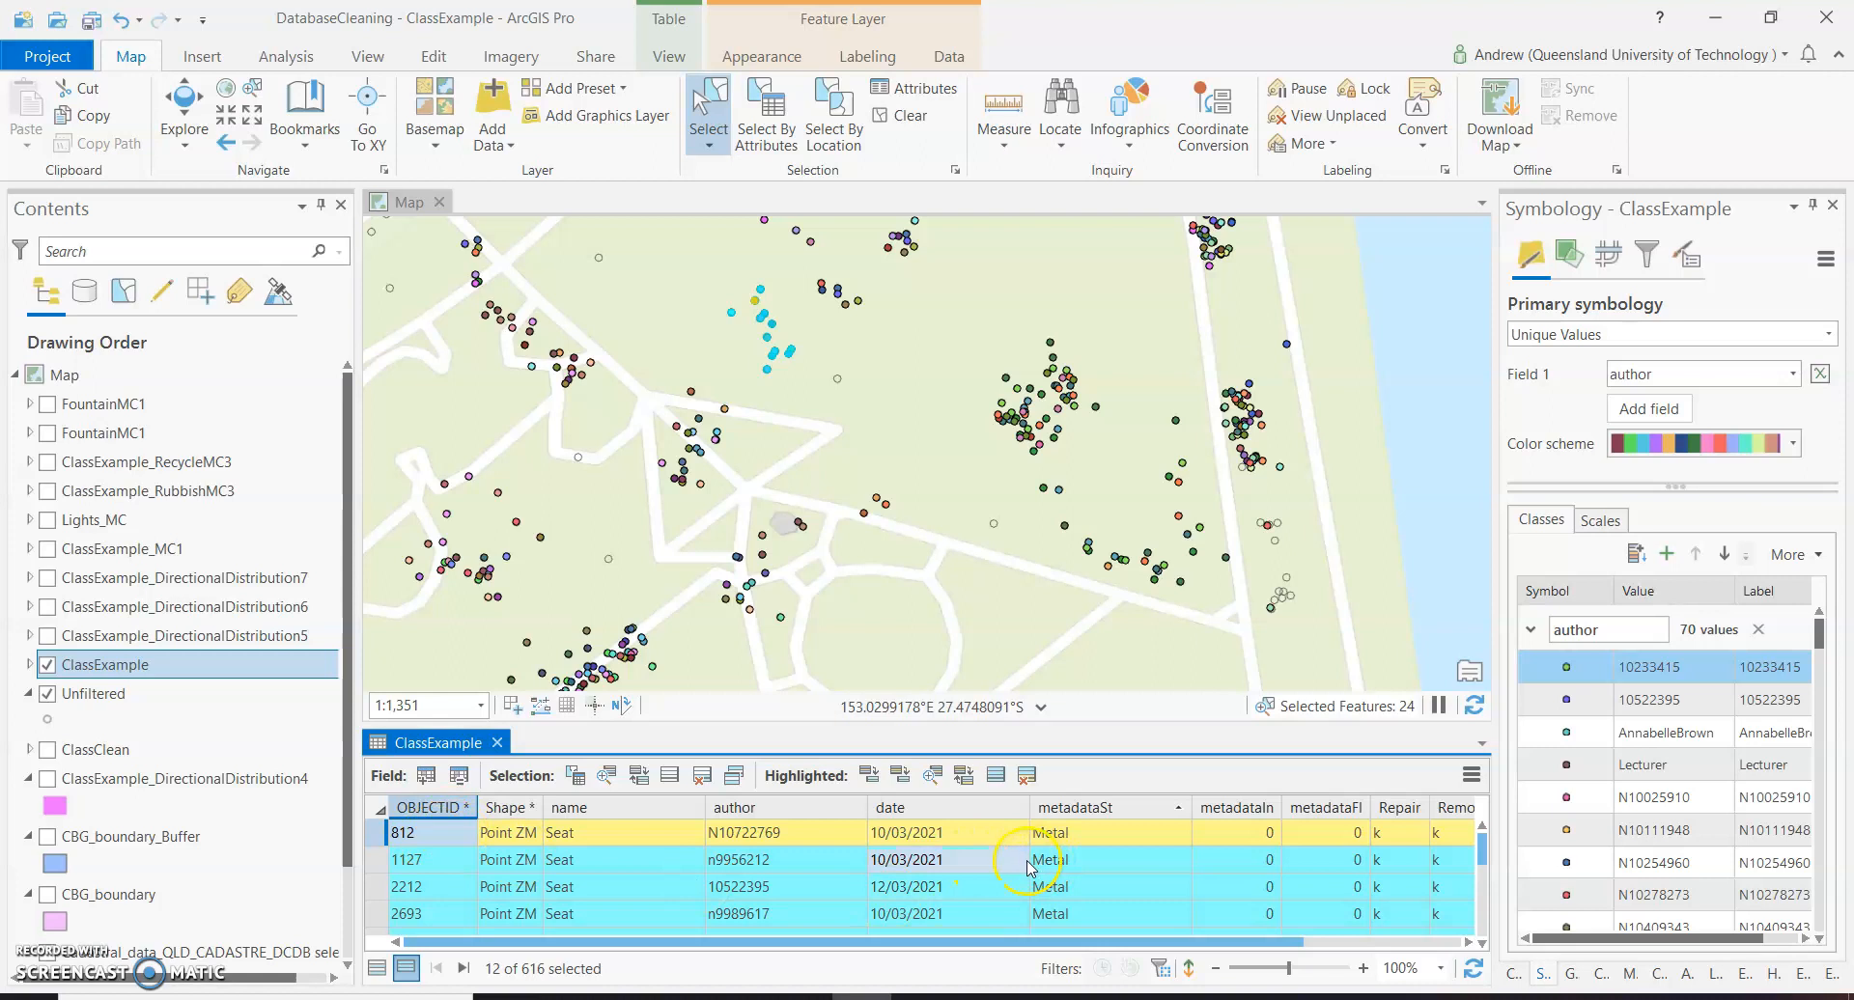
scroll(1029, 866, down, 1)
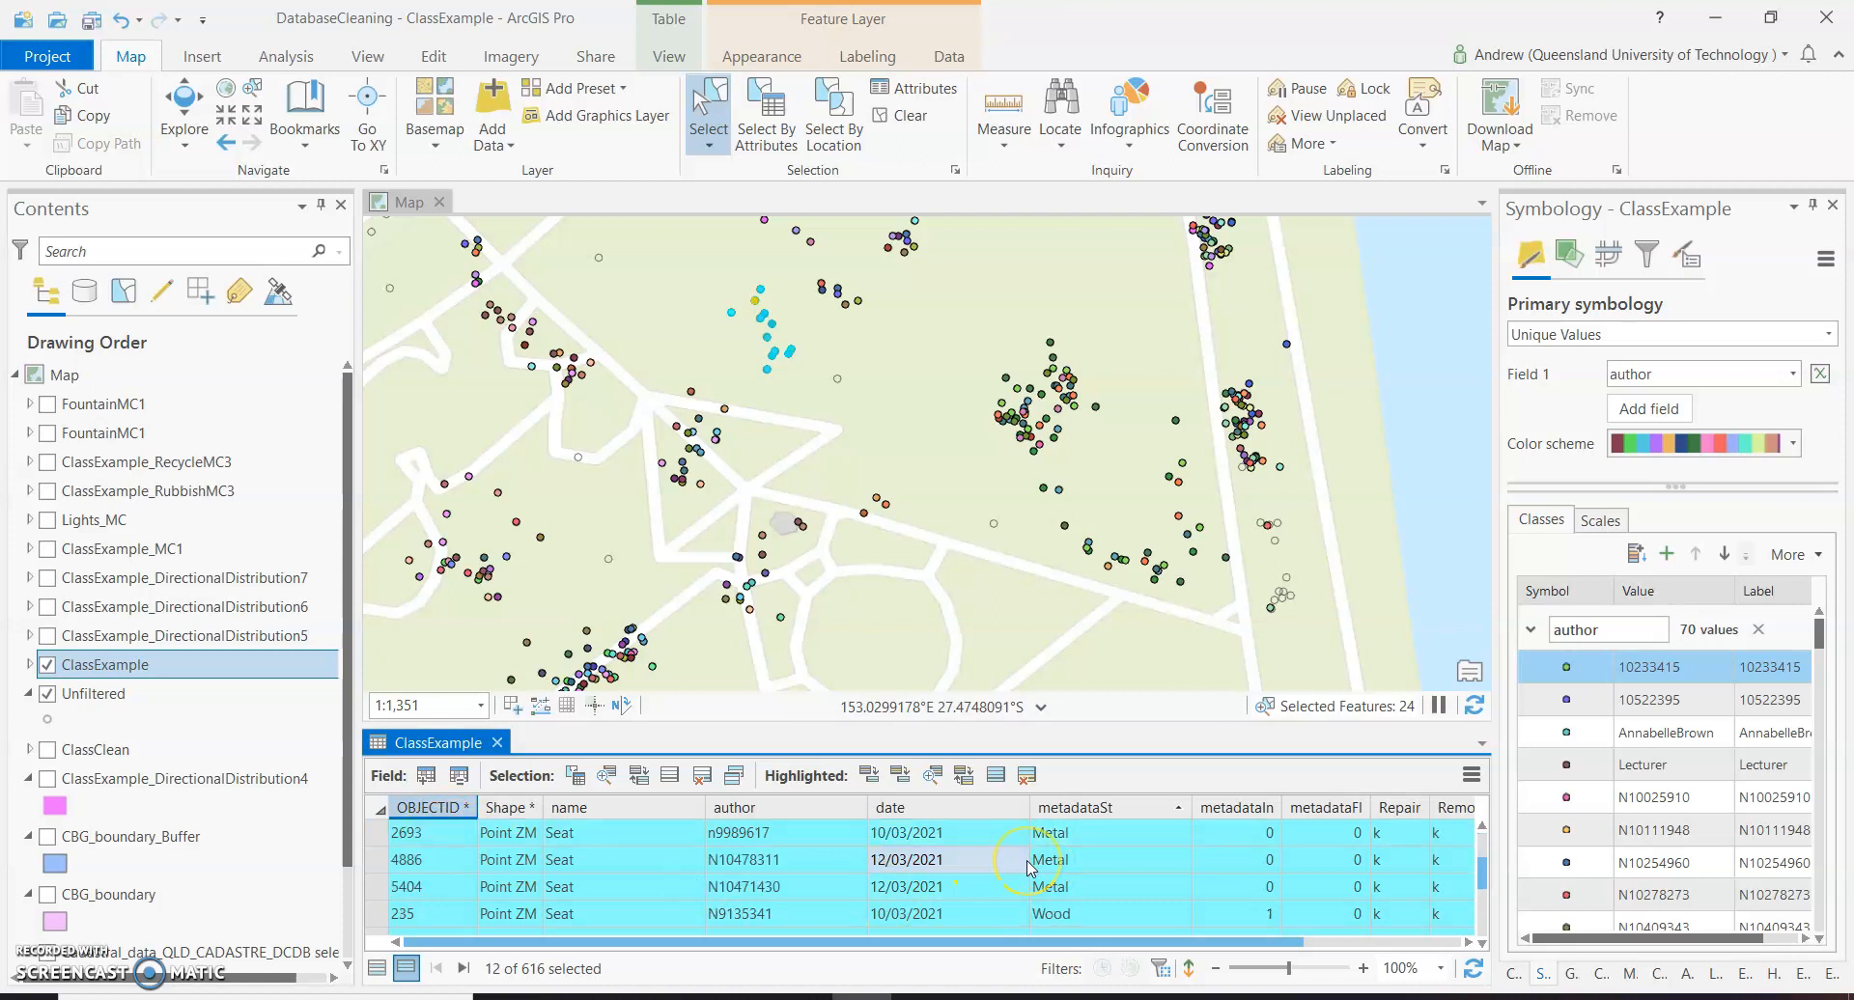
shift+click(381, 887)
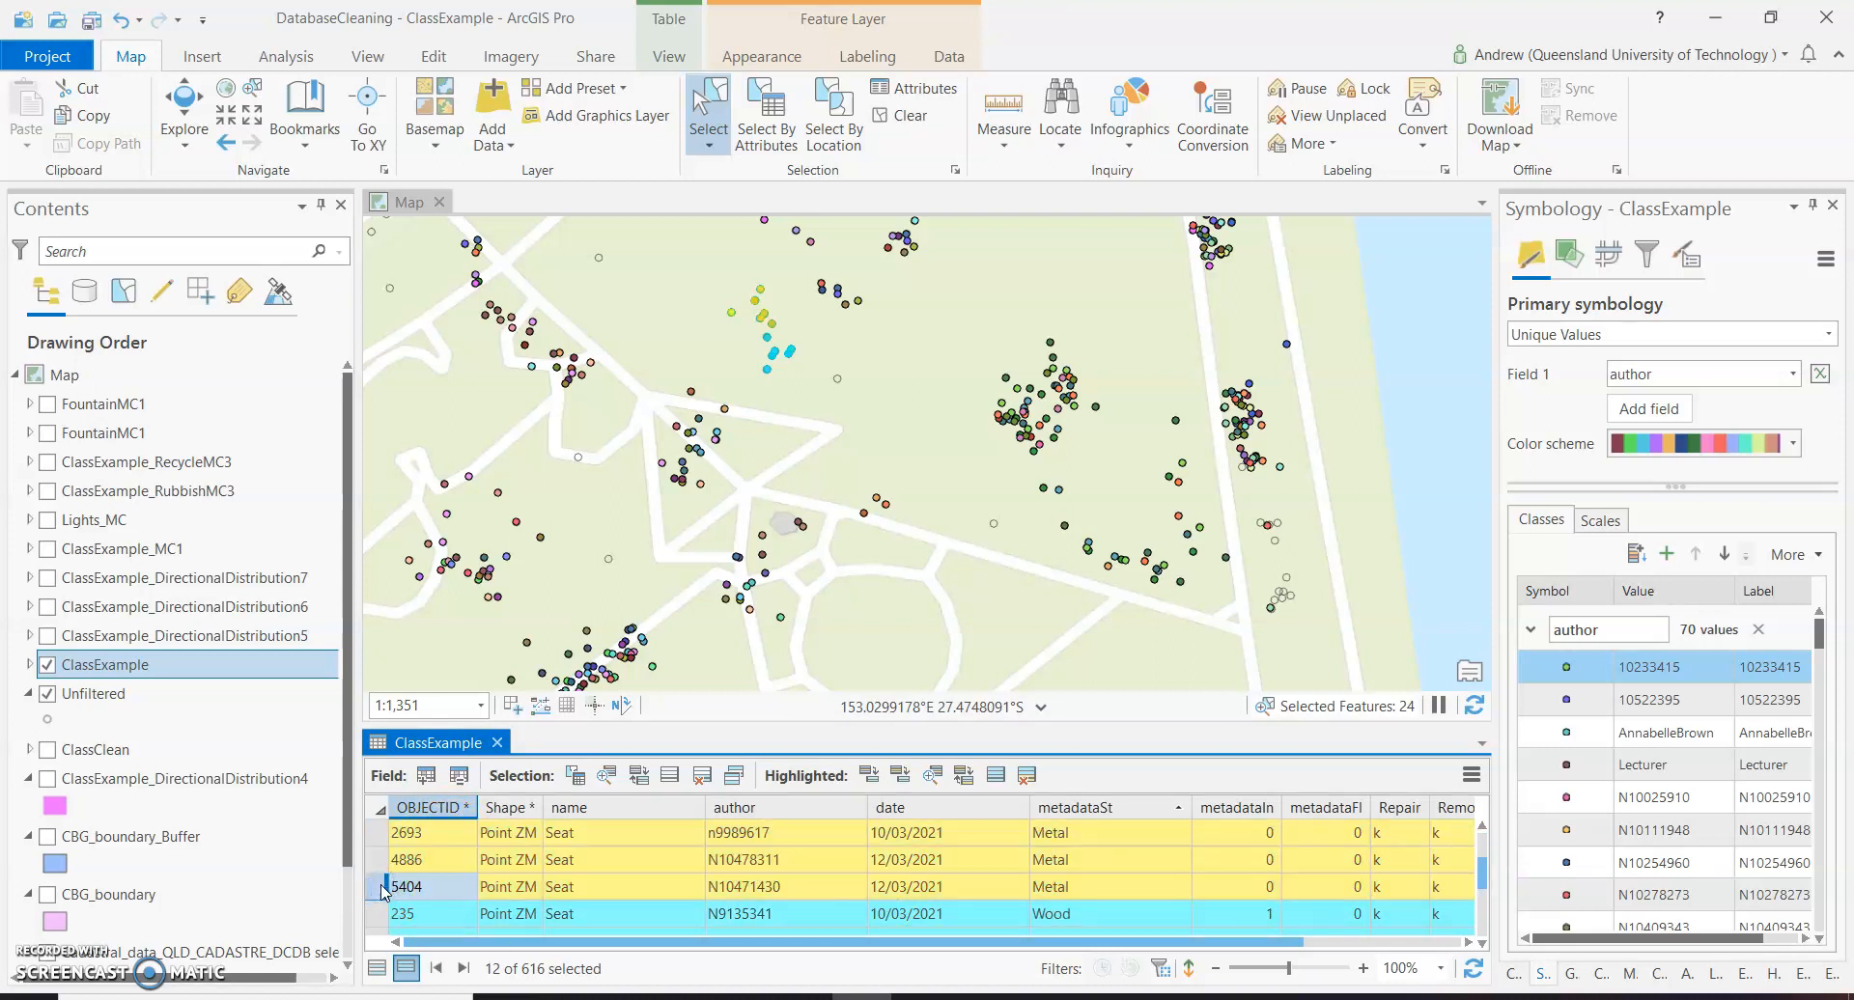
click(857, 871)
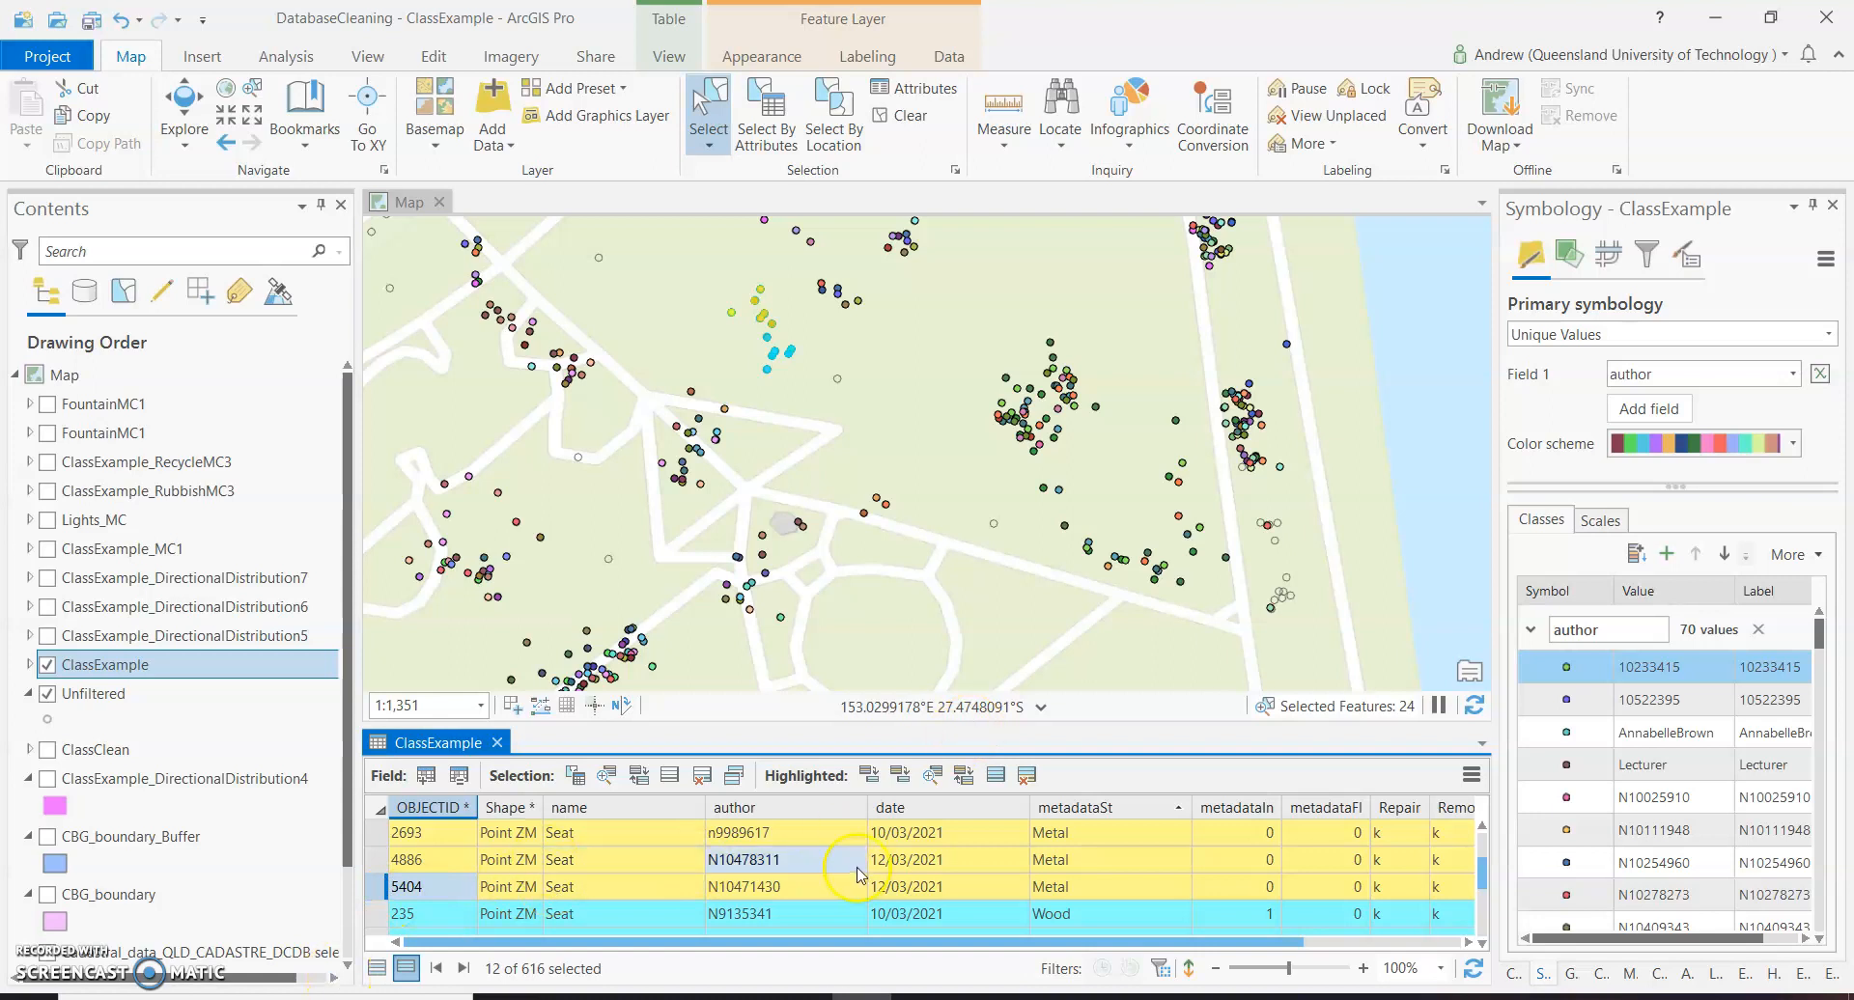
scroll(1078, 869, down, 2)
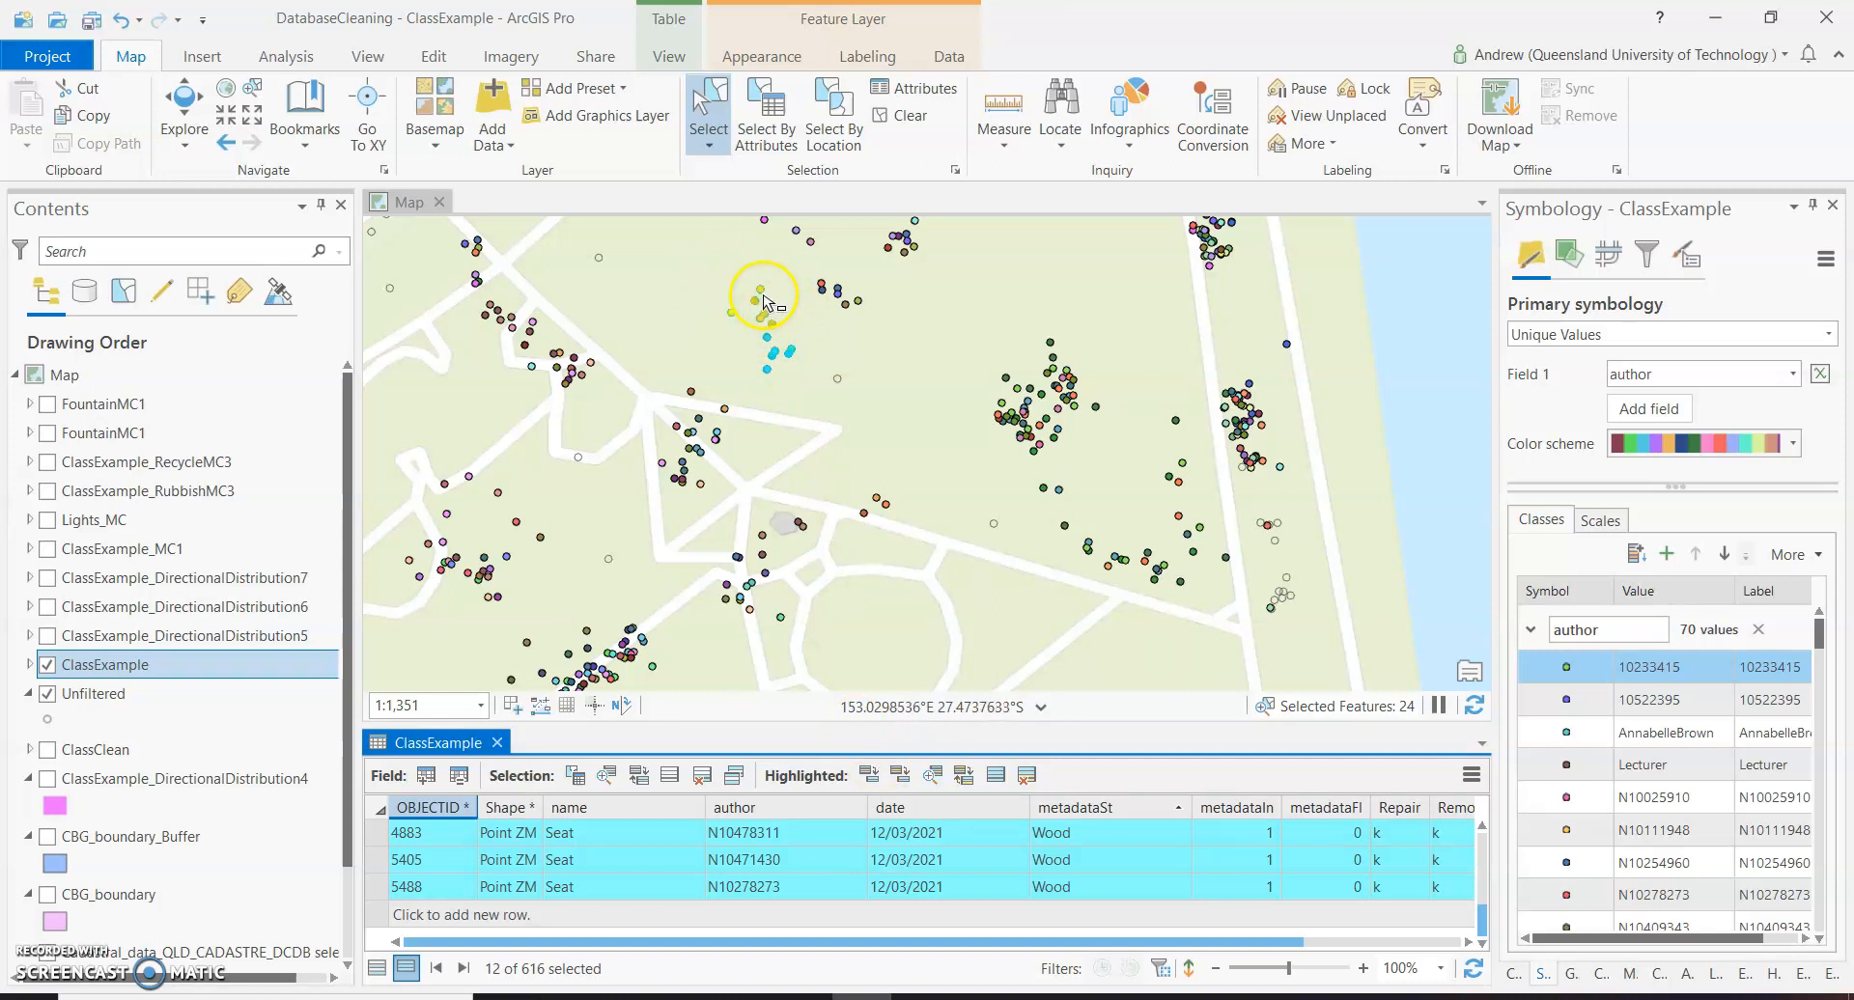
click(949, 858)
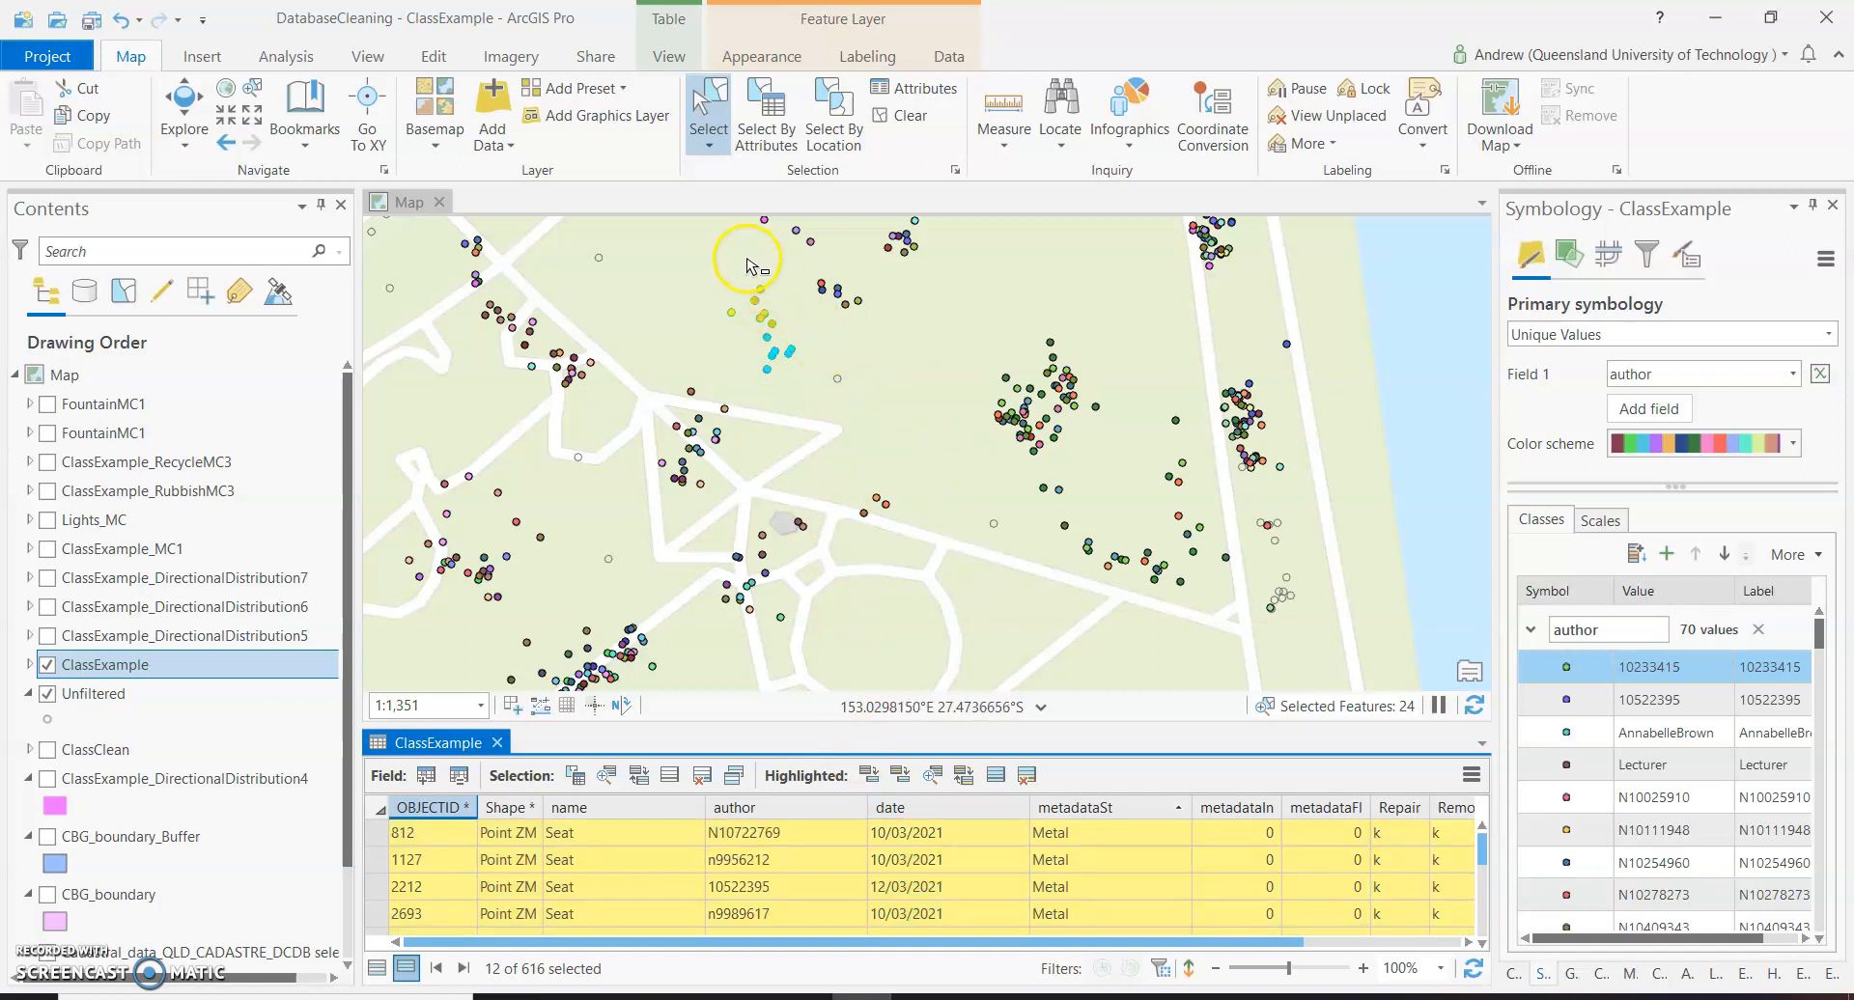
Take the most central point of the highlighted Metal seats out of the selection so that it is kept.
scroll(738, 278, up, 2)
scroll(738, 278, up, 1)
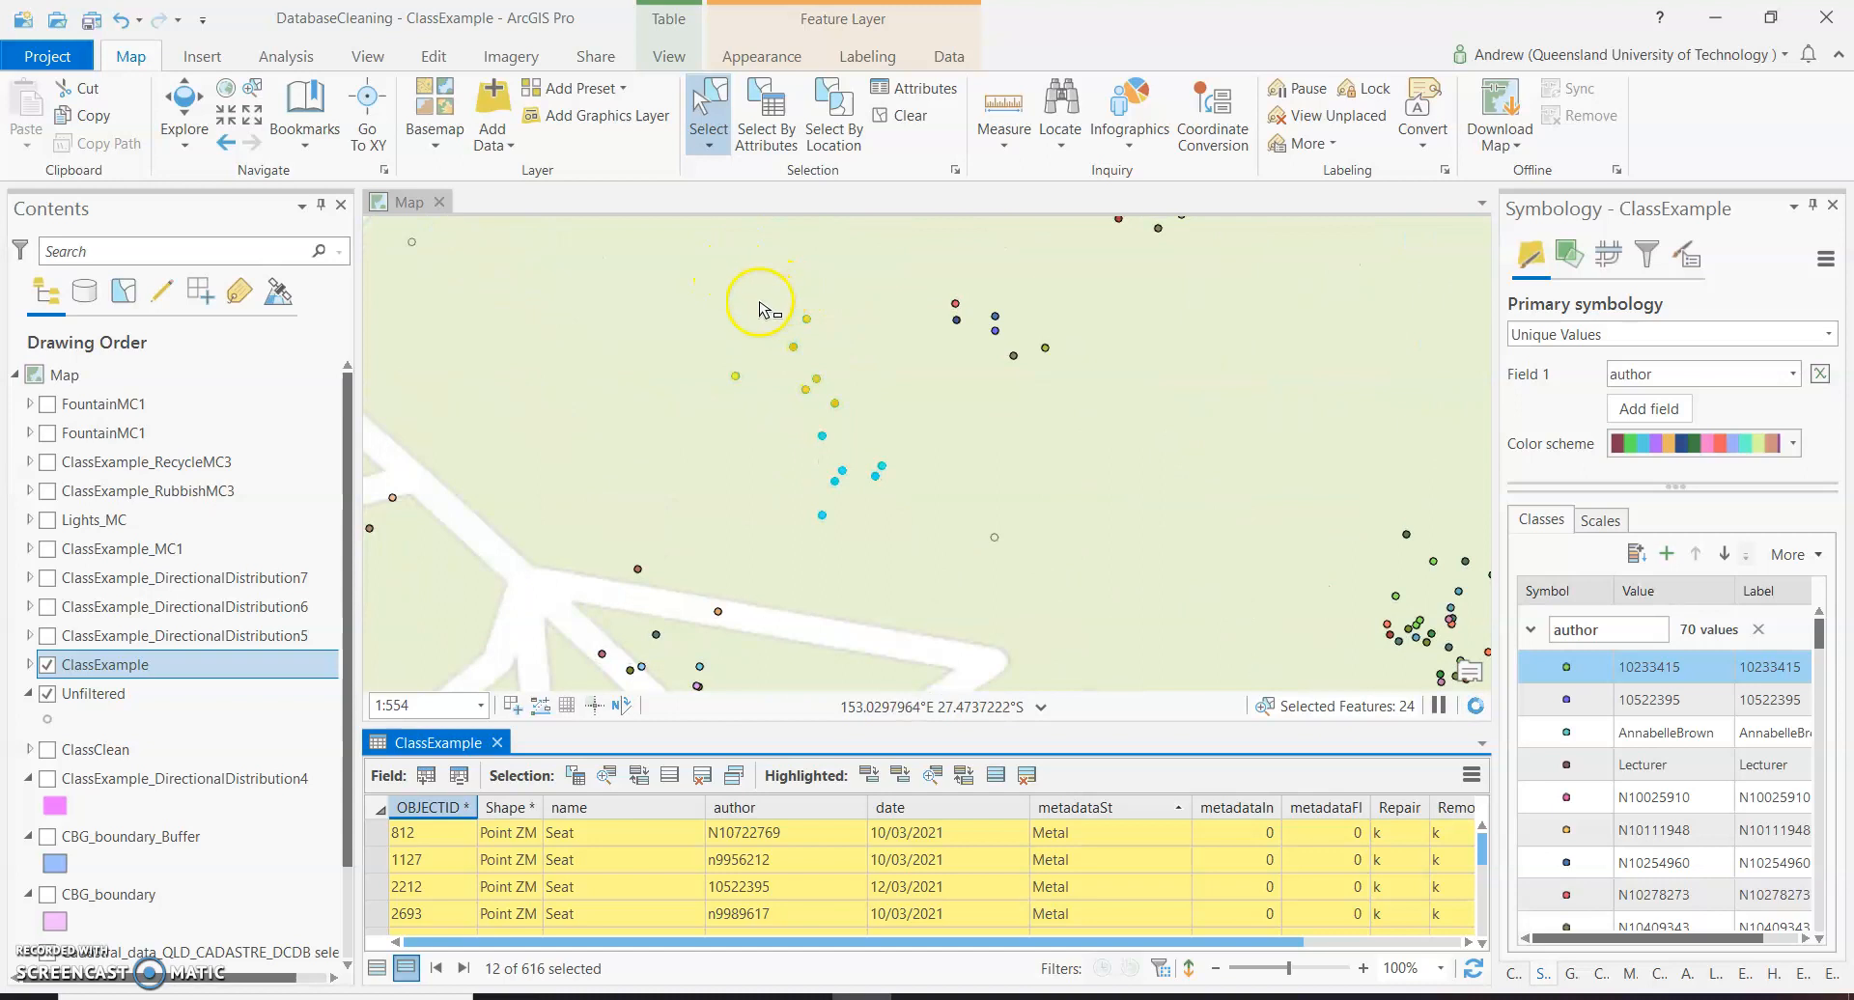
scroll(758, 298, up, 1)
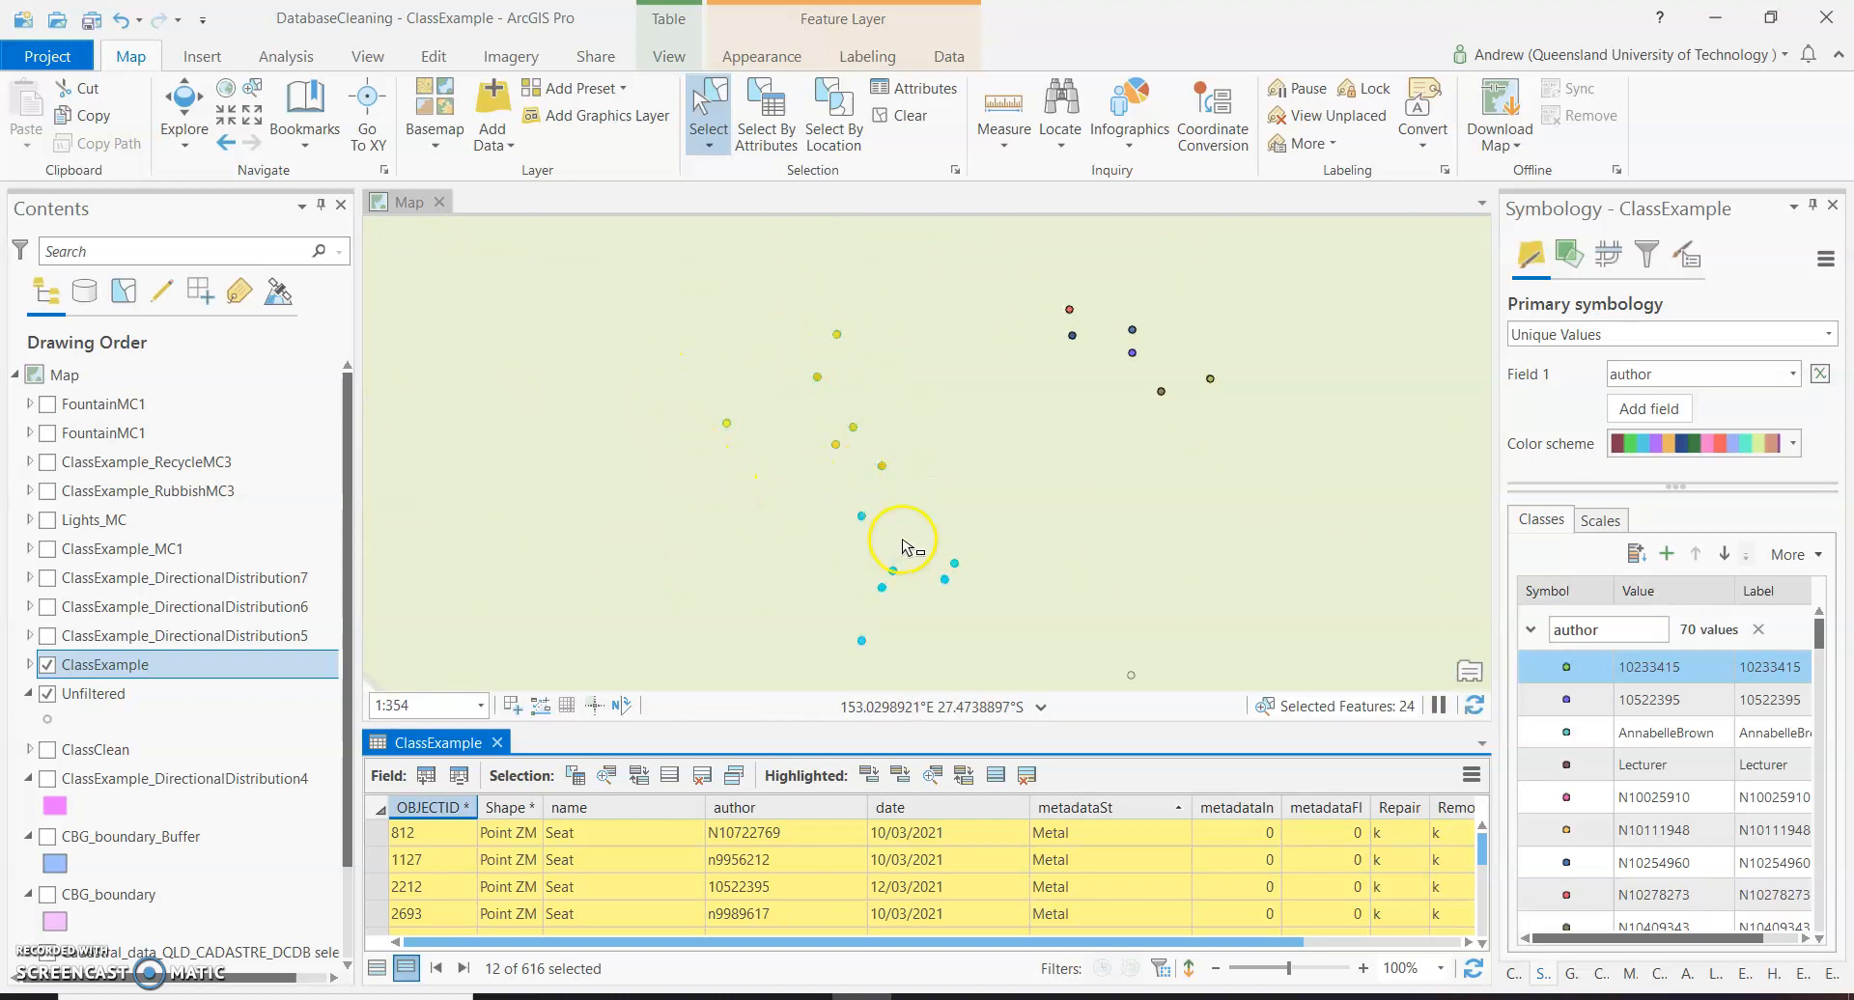
click(846, 426)
click(871, 442)
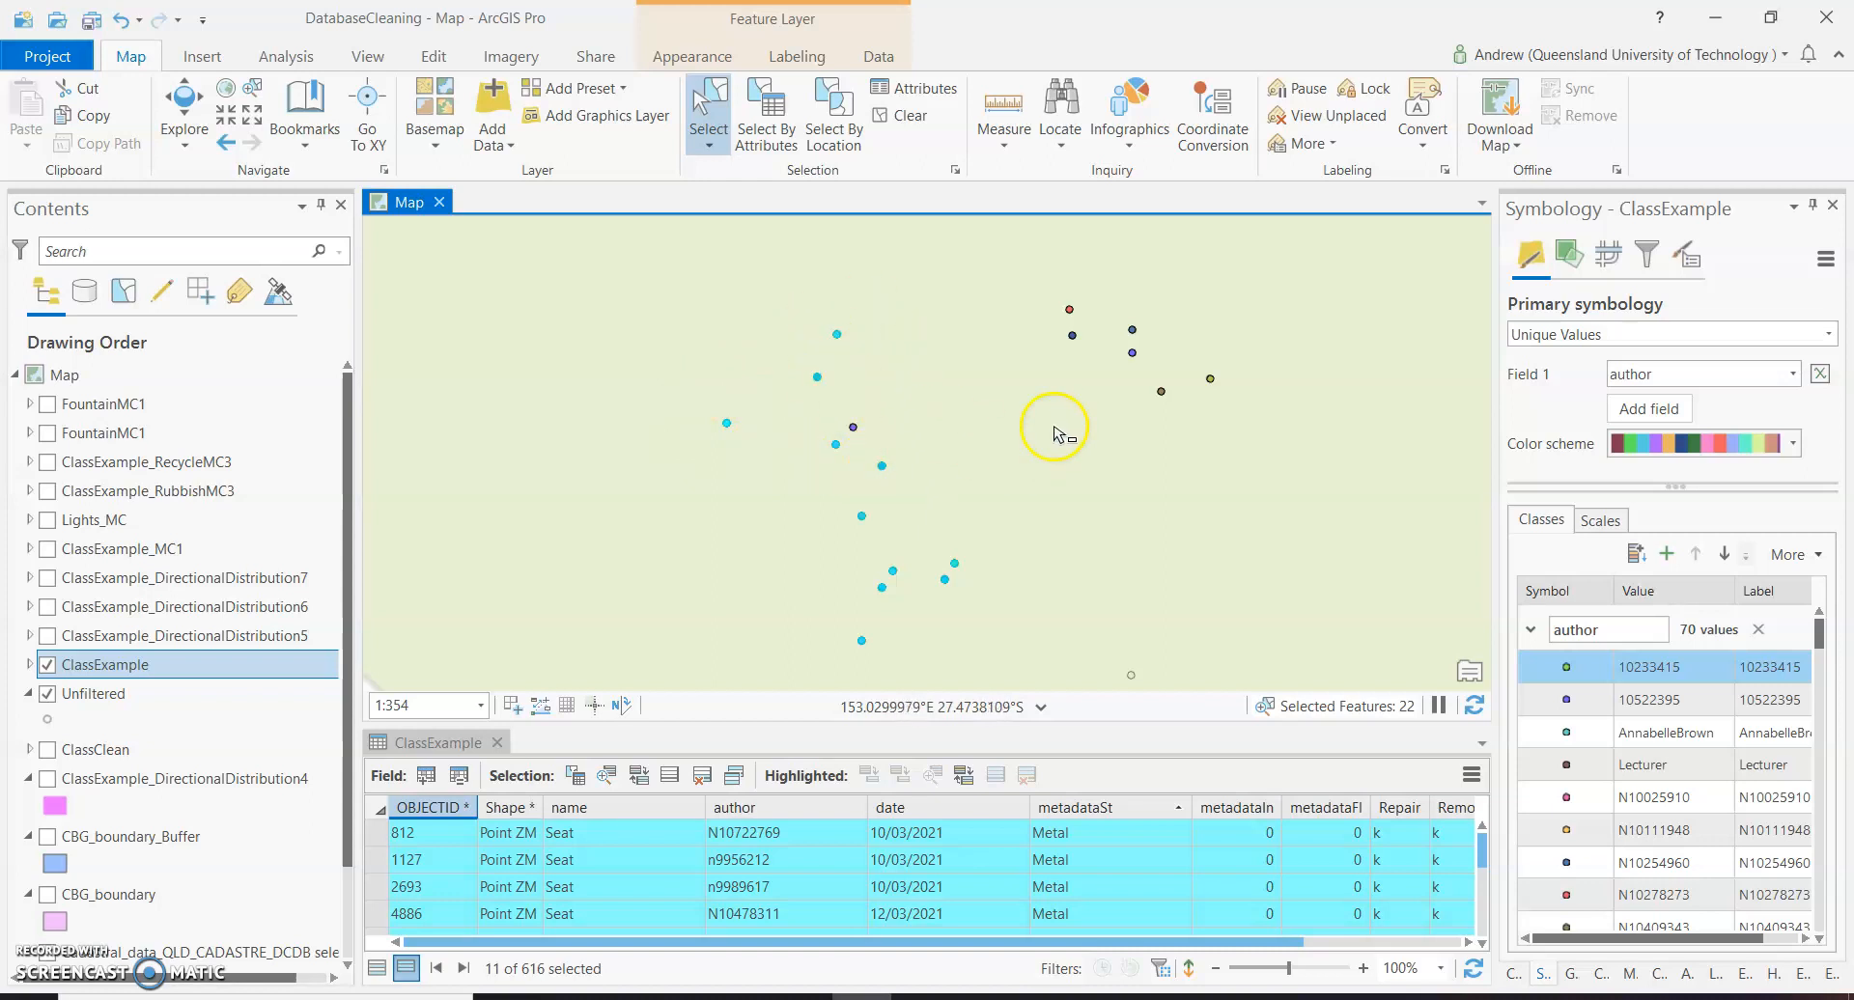
Highlight all the Wood records, from OBJECTID 235 to 5488, within the remaining selection to locate those seats on the map.
scroll(1051, 434, down, 2)
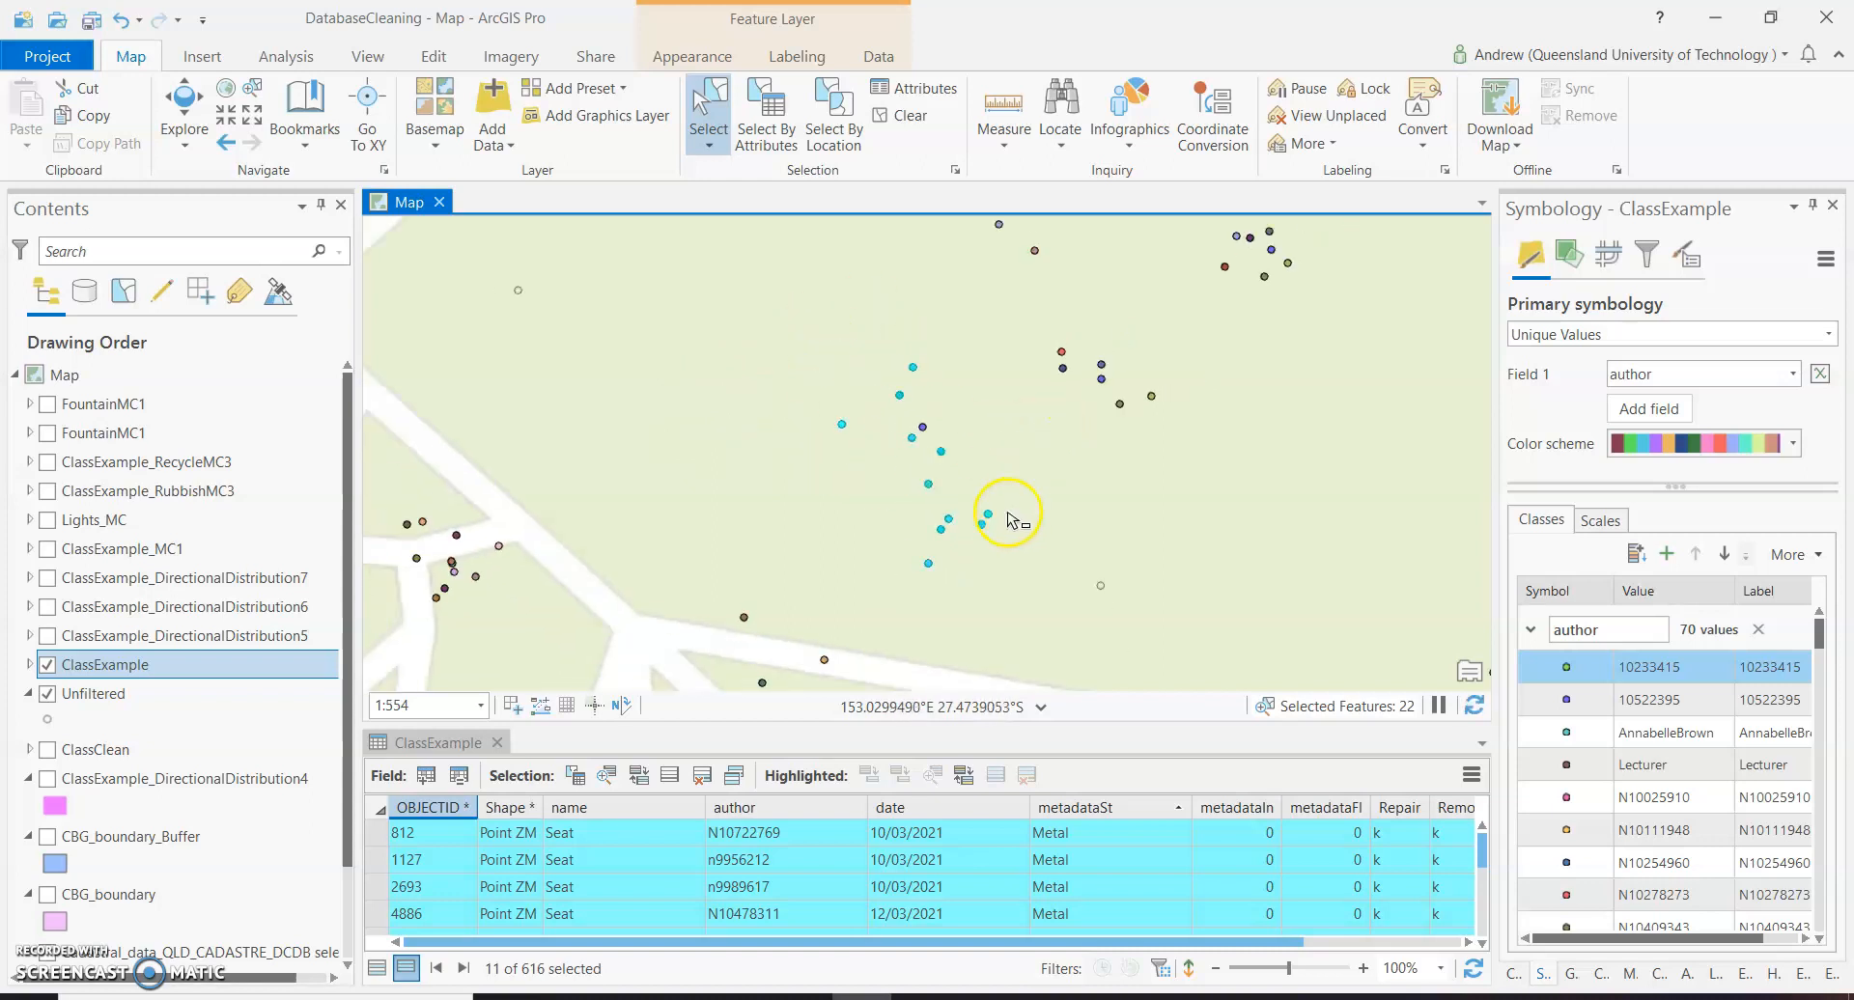
scroll(1089, 886, down, 3)
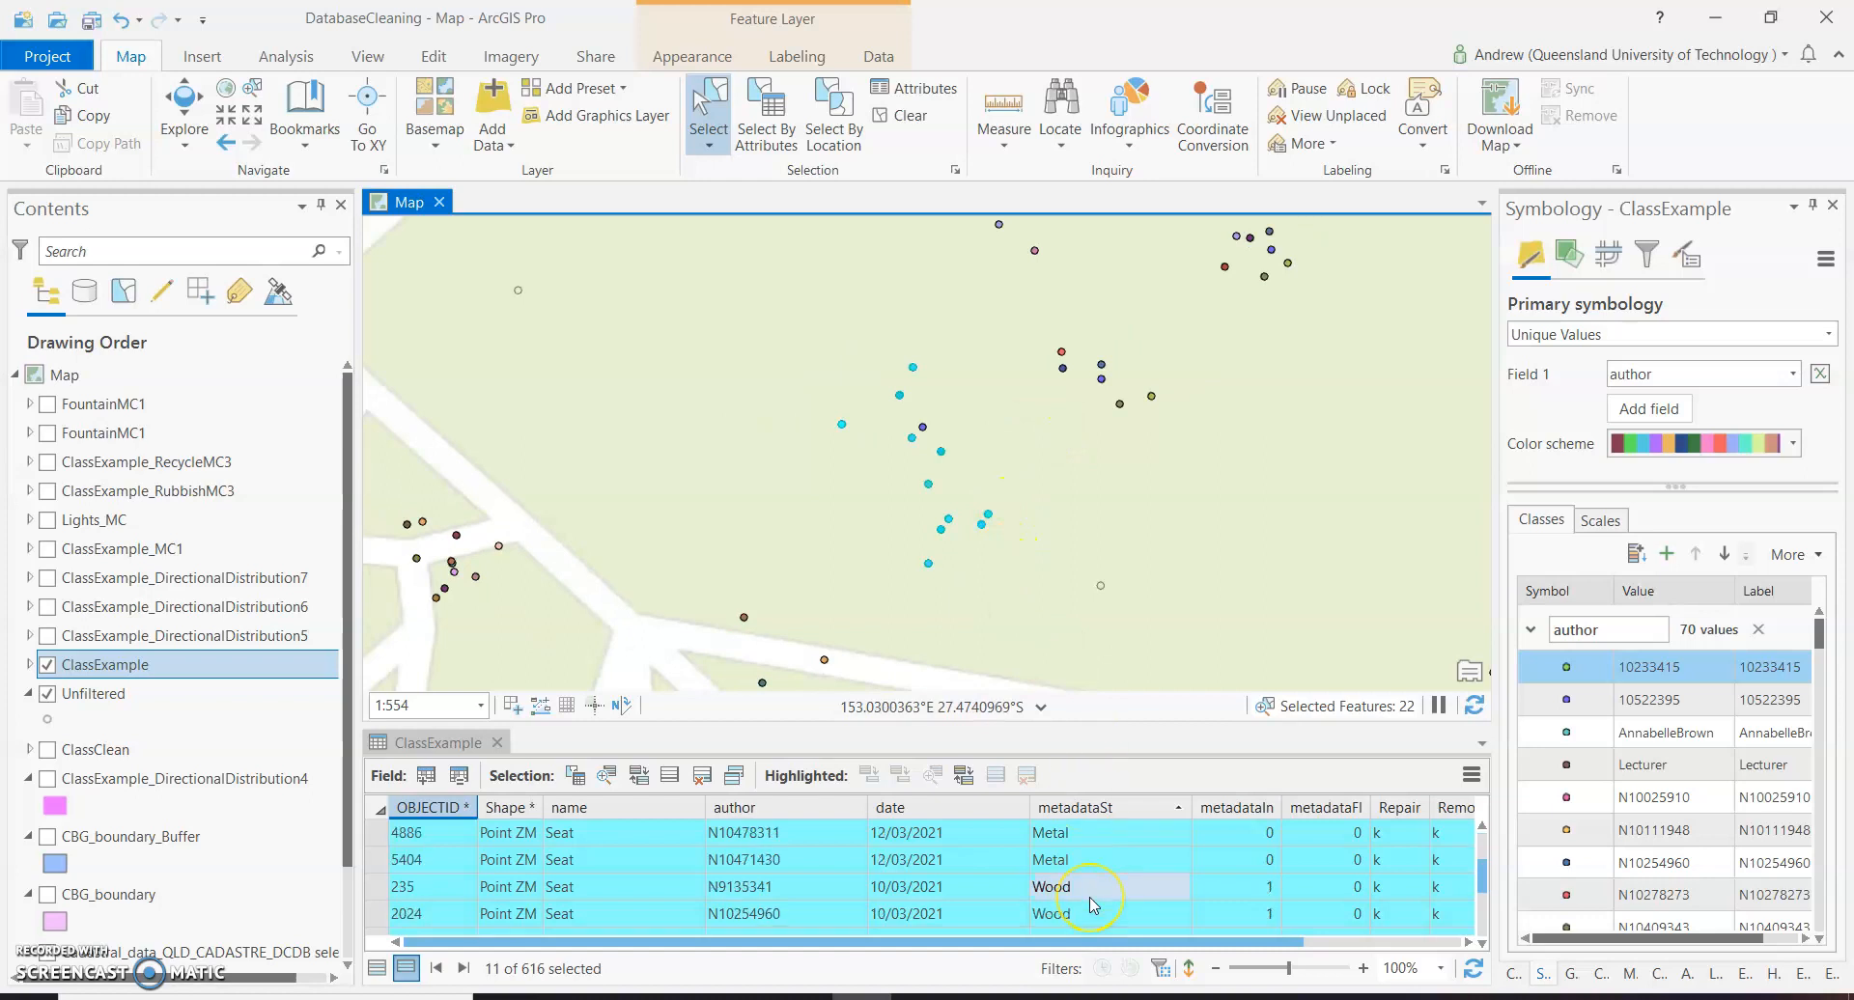
scroll(1089, 904, up, 2)
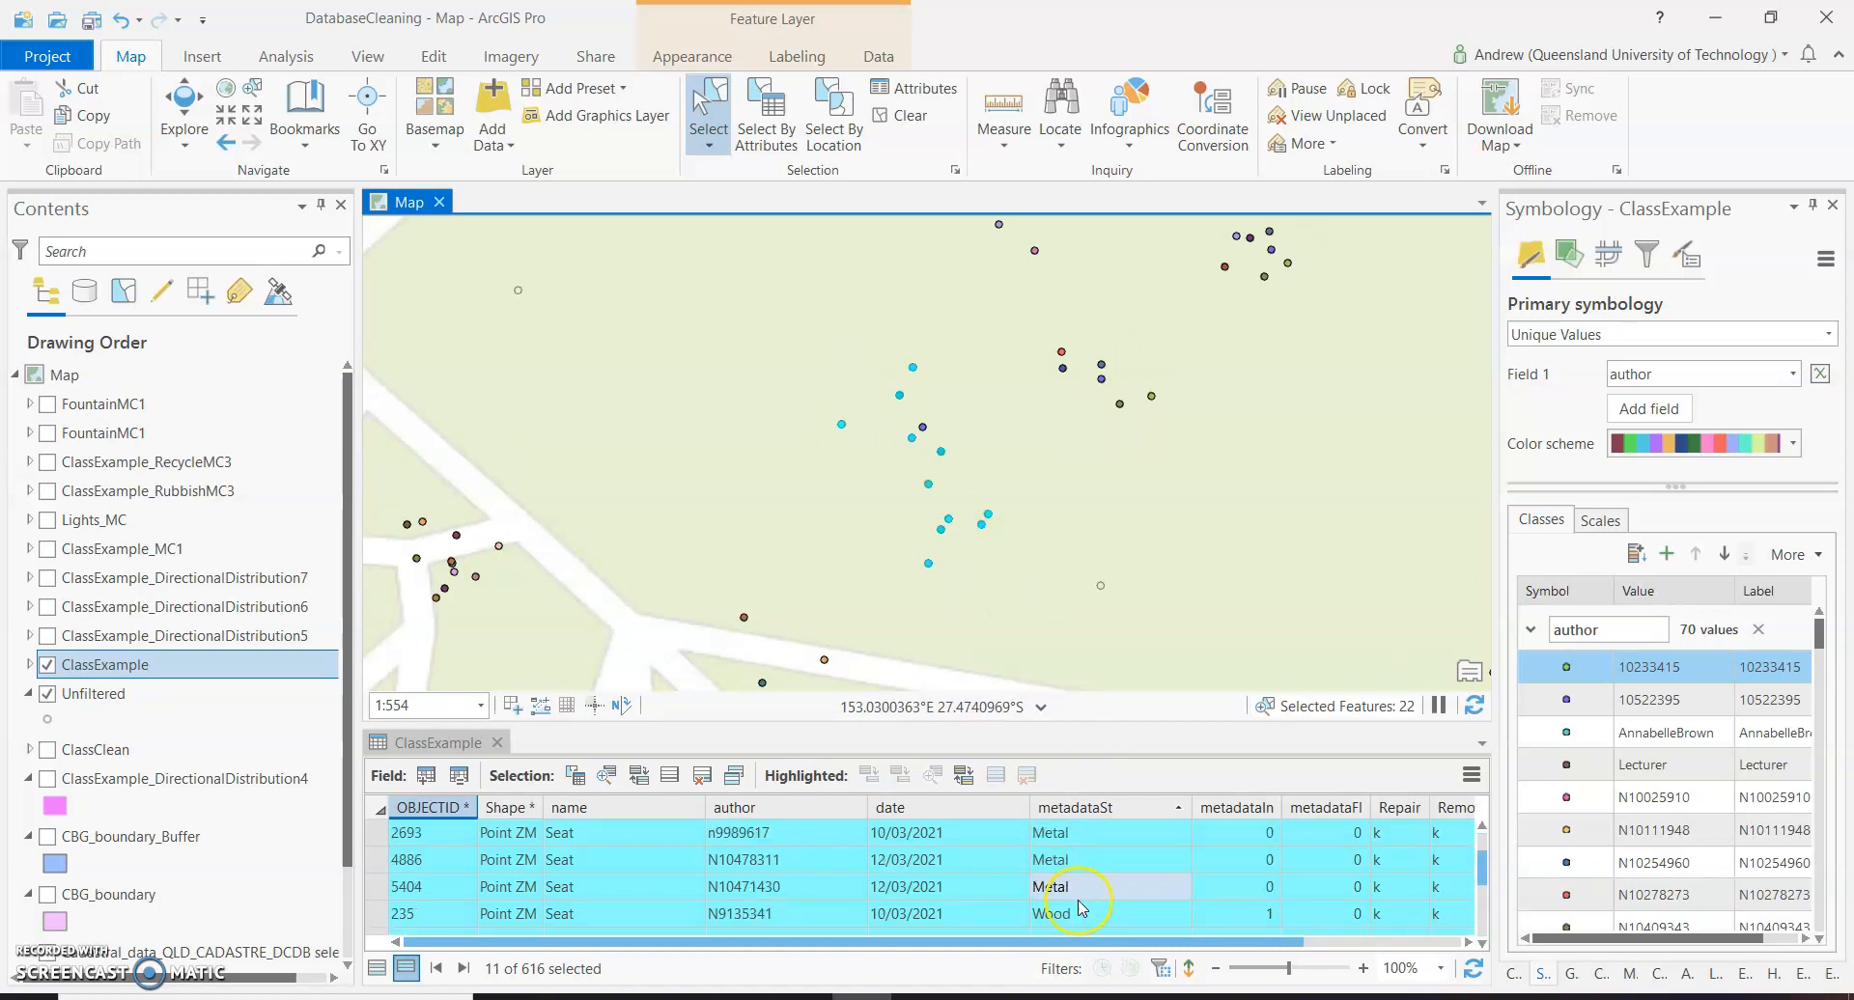
click(370, 921)
scroll(370, 922, down, 2)
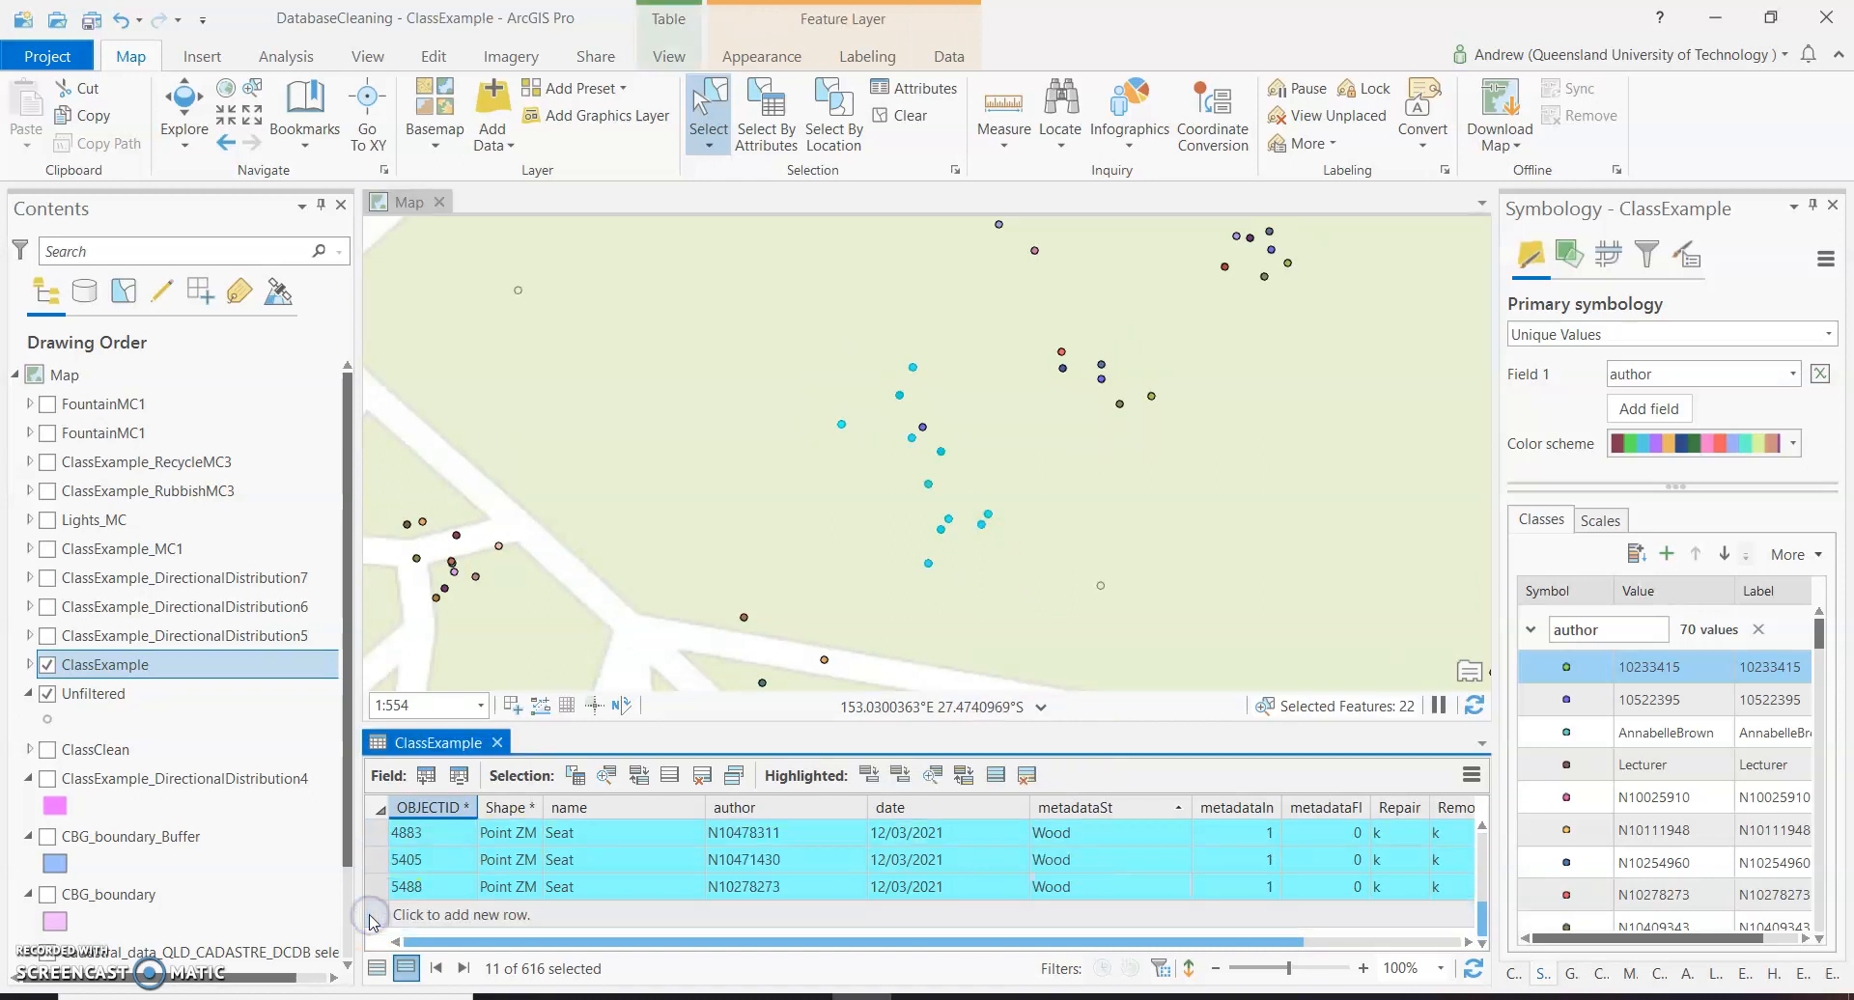
shift+click(376, 887)
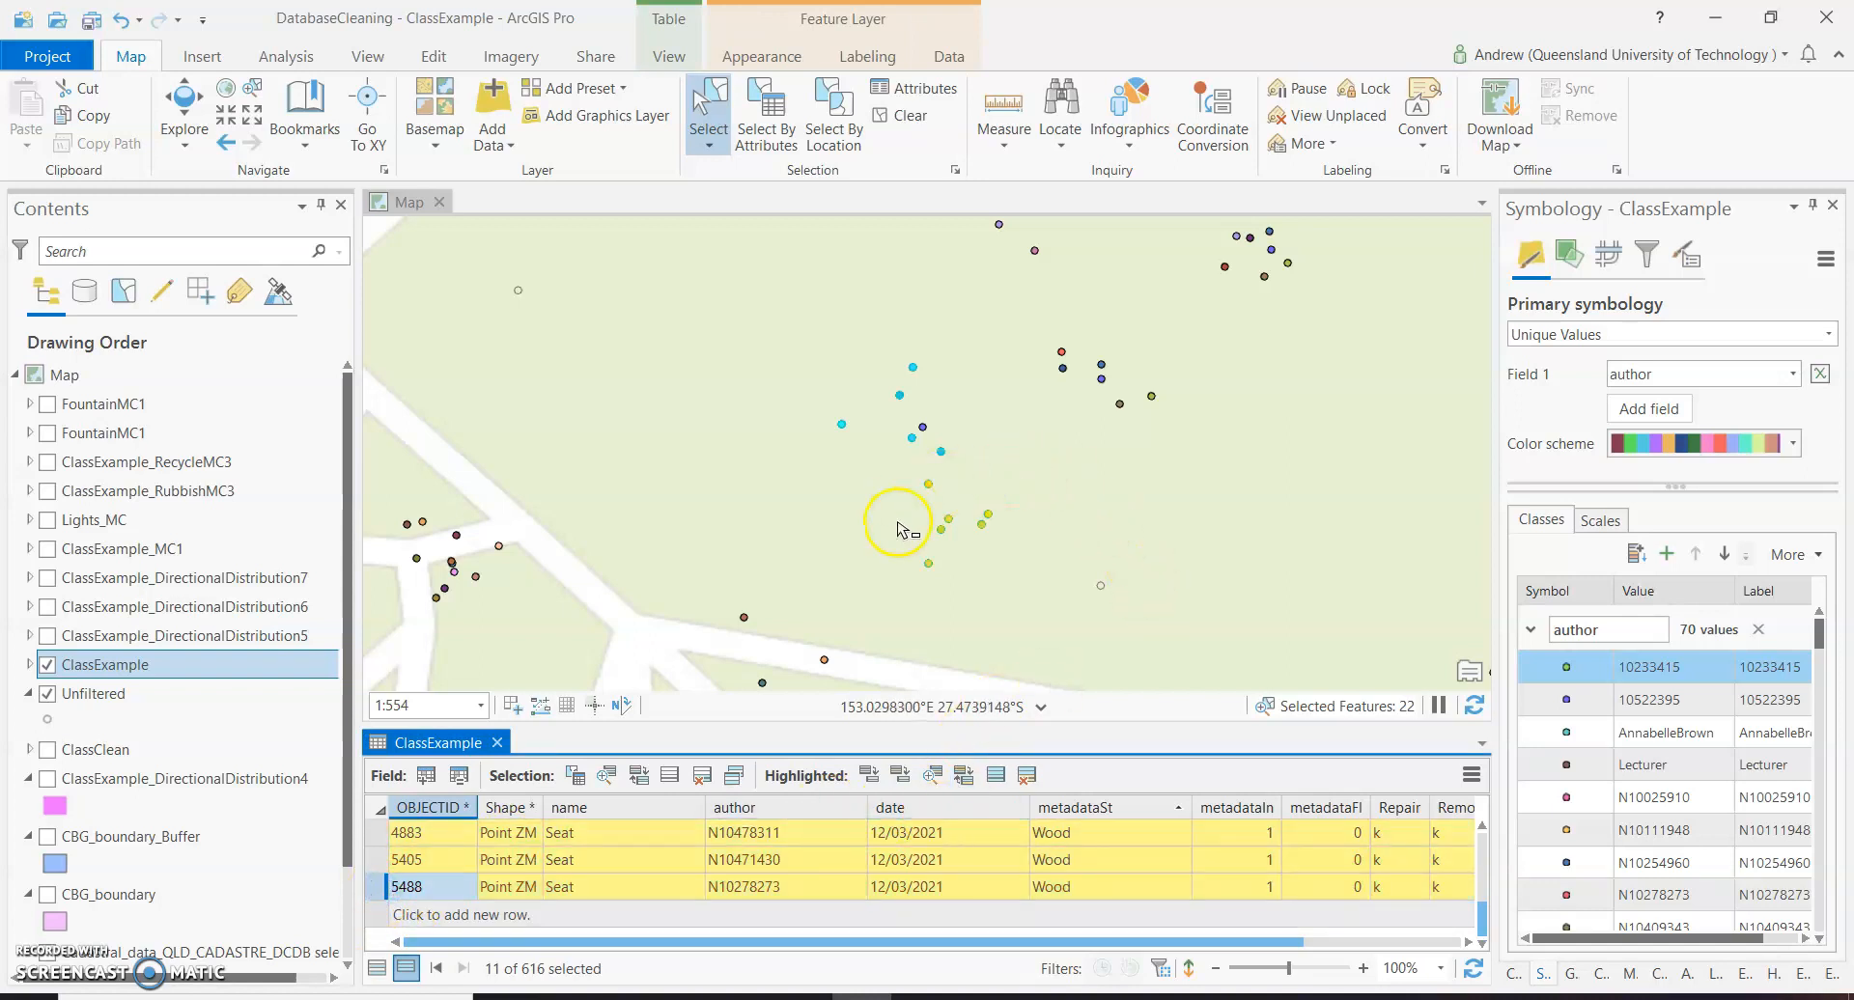
Take the most central point of the highlighted Wood seats out of the selection so that it is kept.
scroll(934, 491, up, 3)
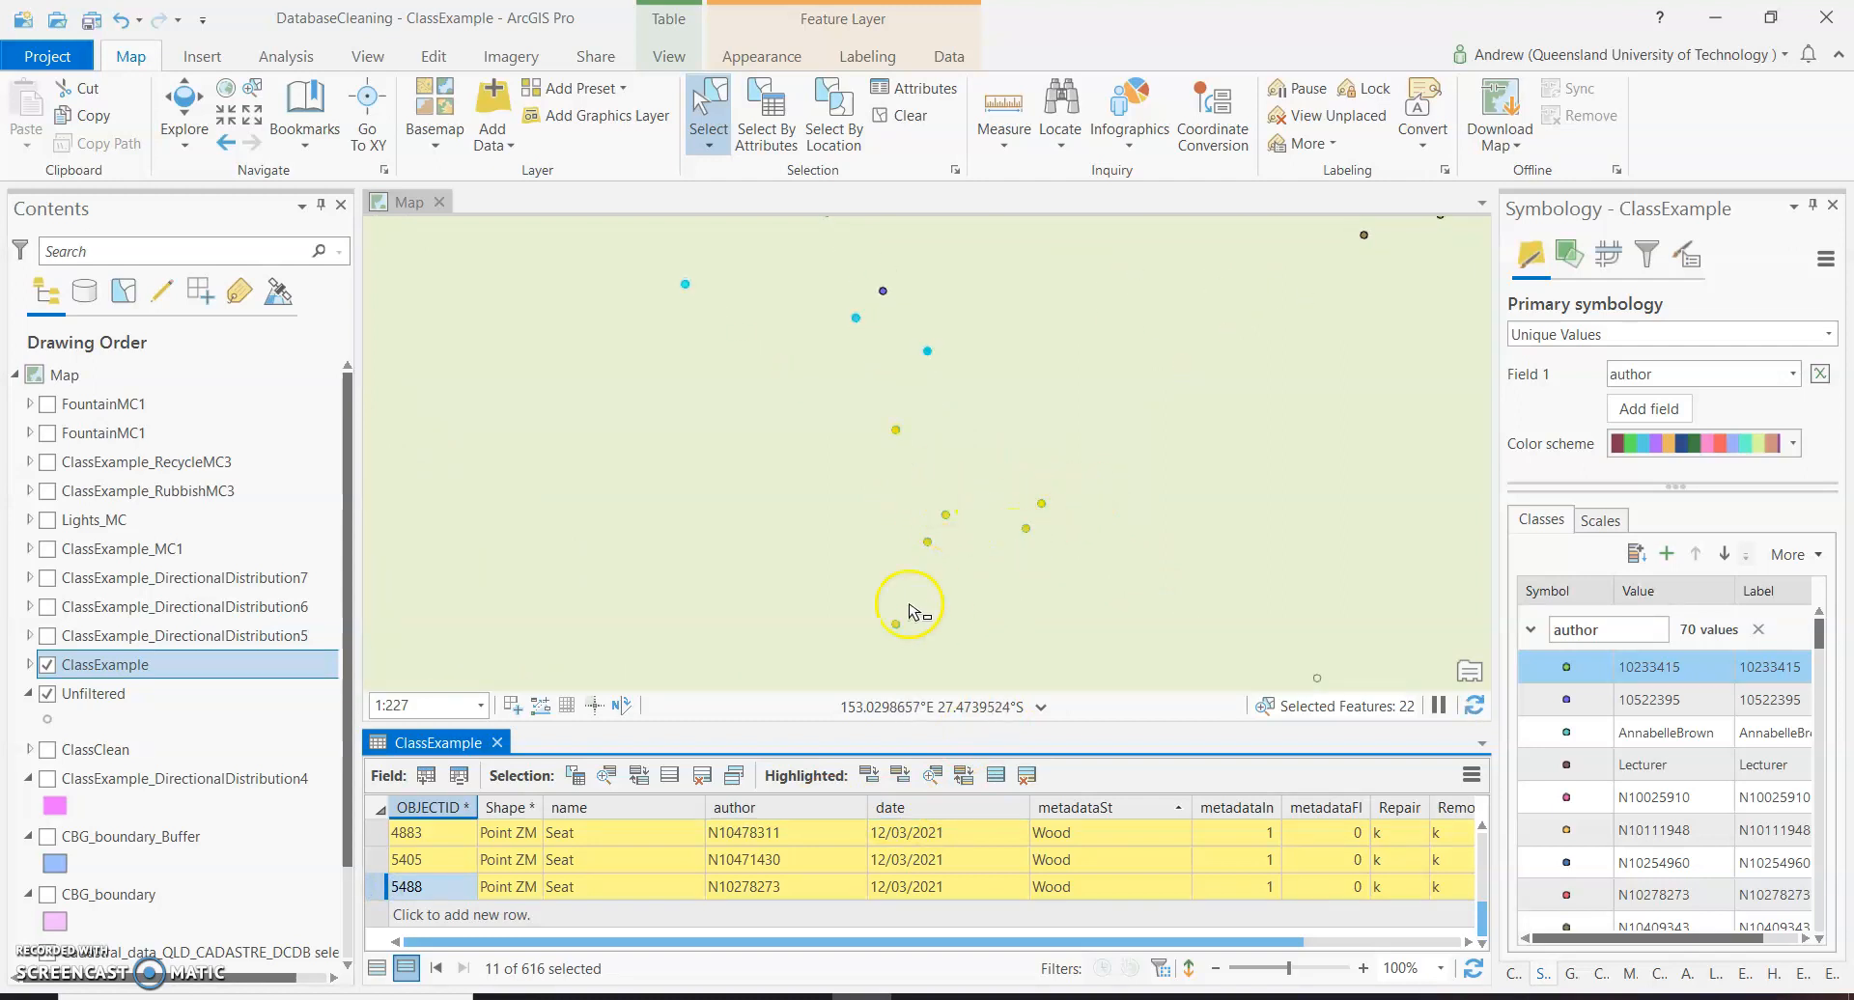
click(934, 502)
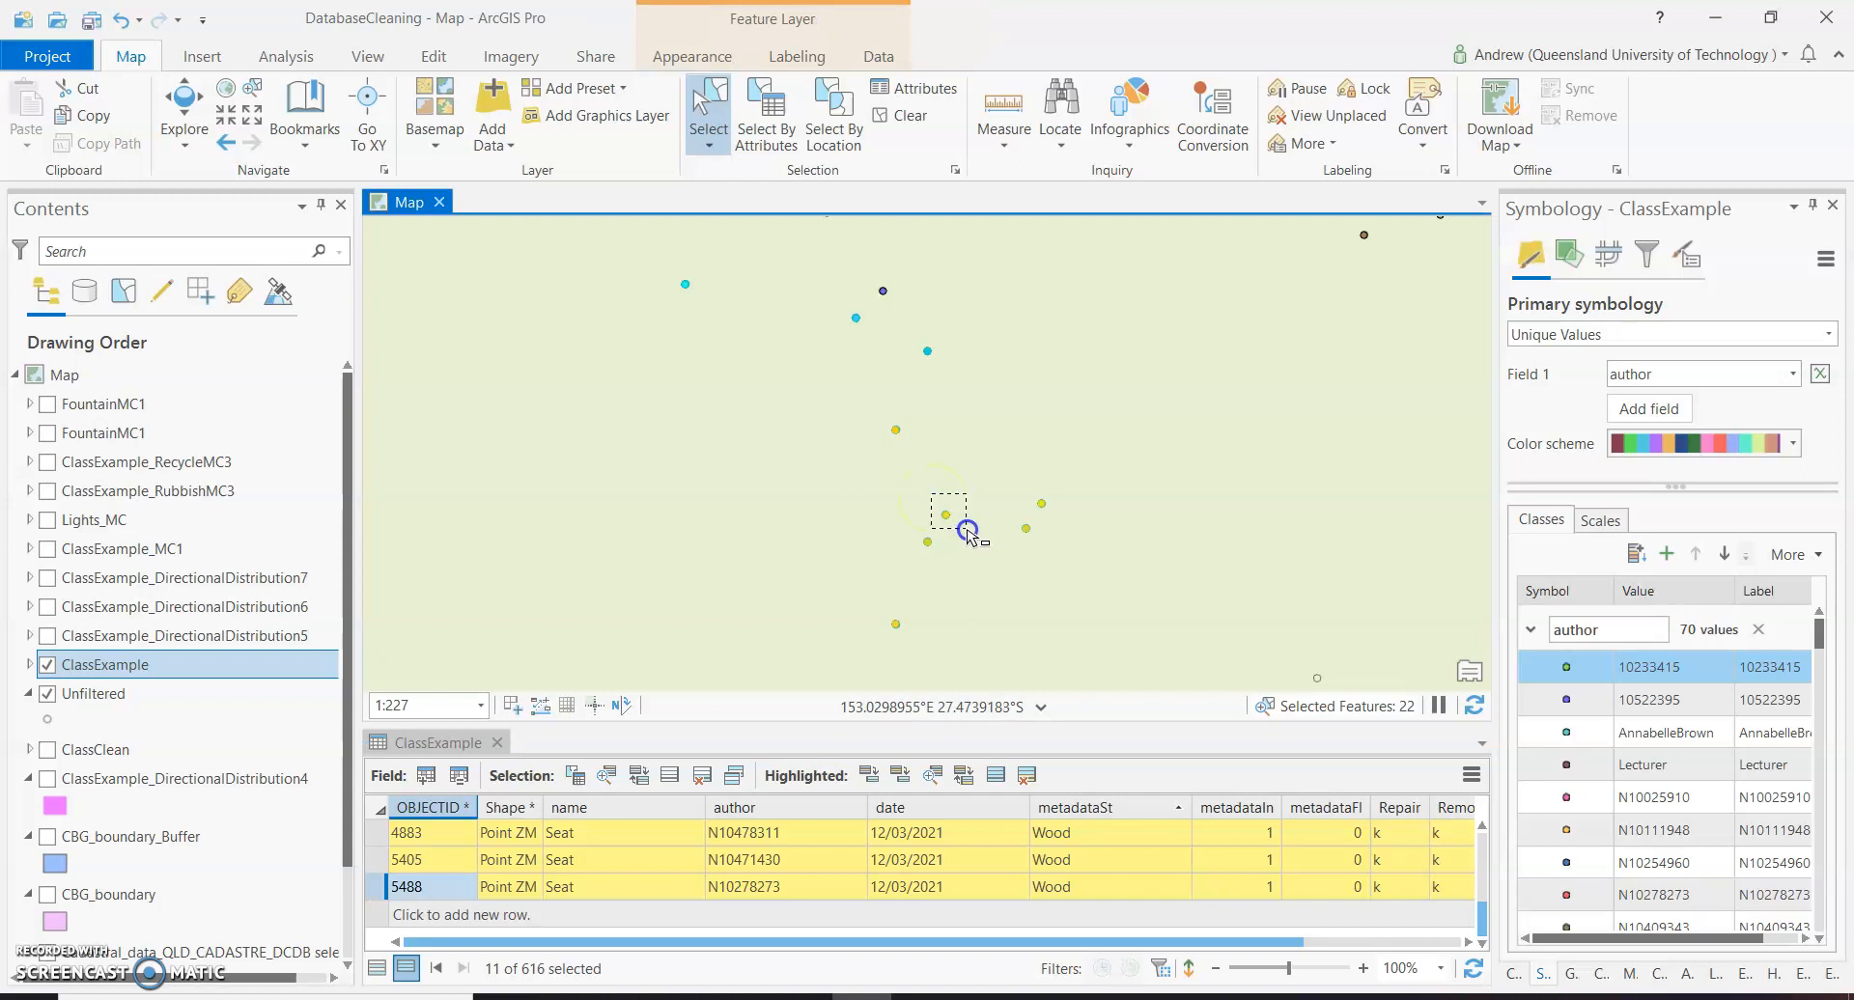
click(969, 537)
click(944, 517)
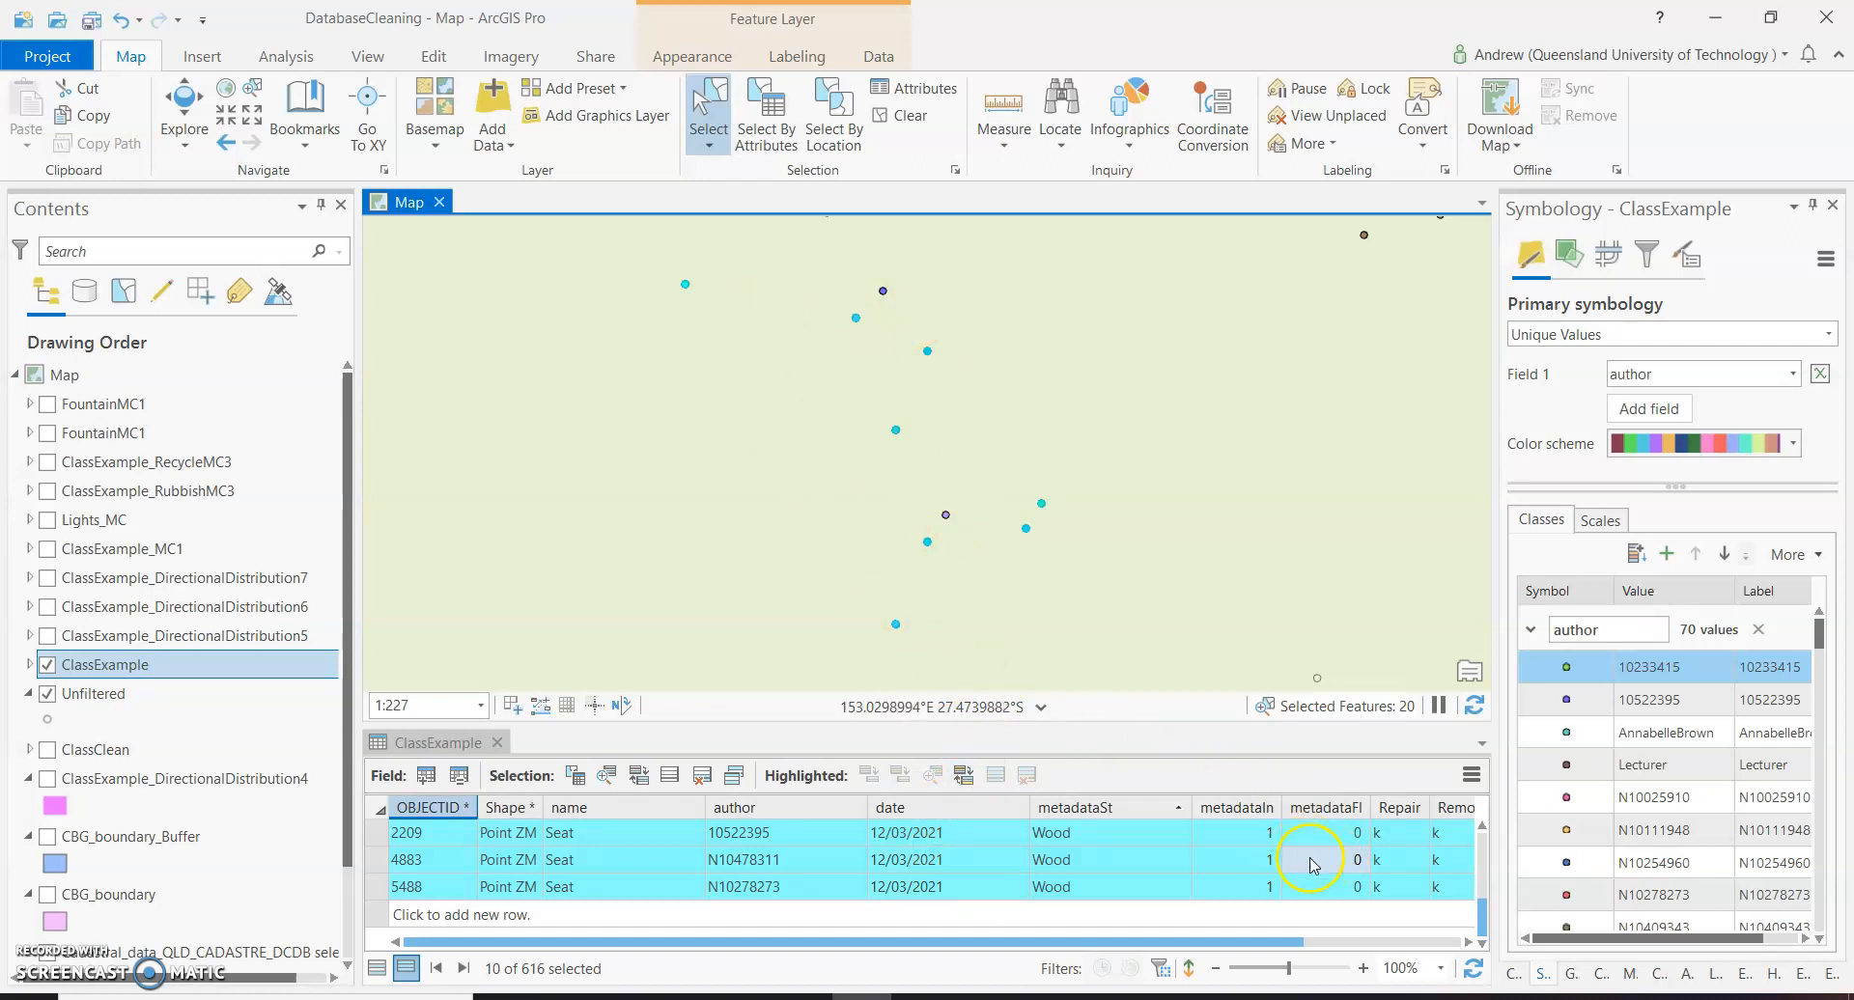
Calculate the Remove field as "r" for the selected ClassExample records, using a Python 3 expression.
scroll(1225, 857, up, 2)
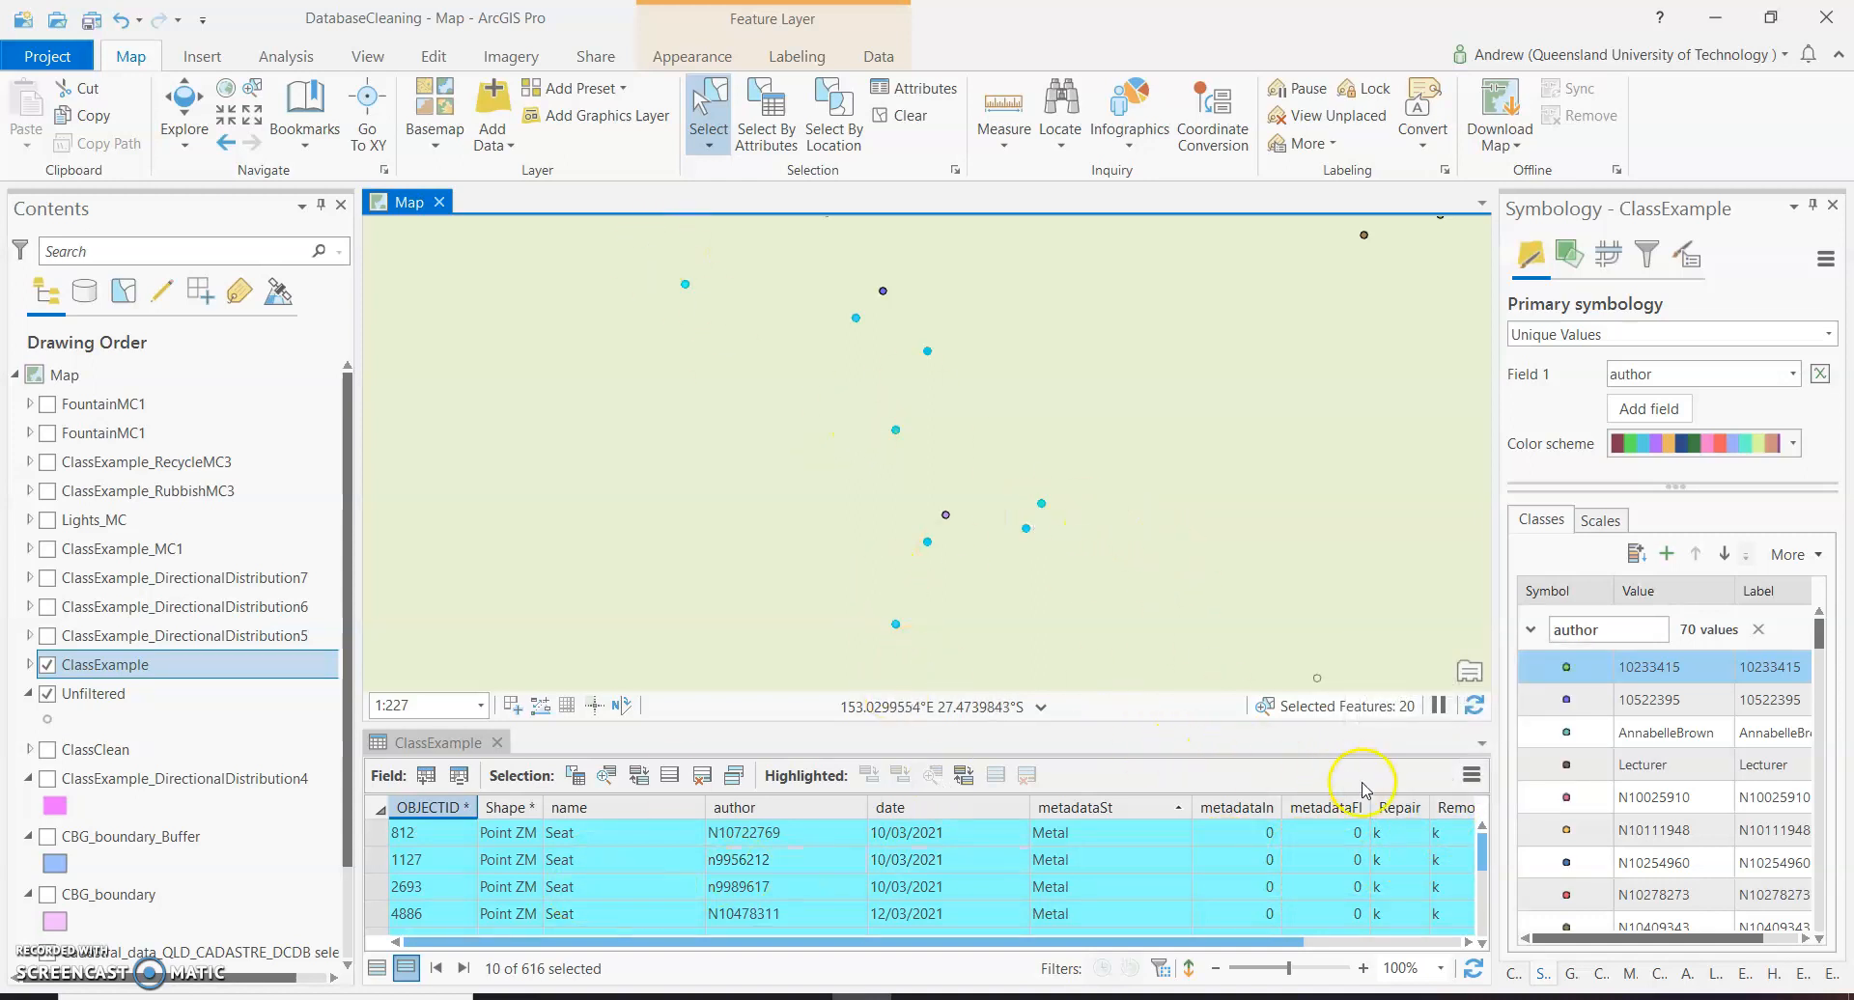
right_click(1452, 811)
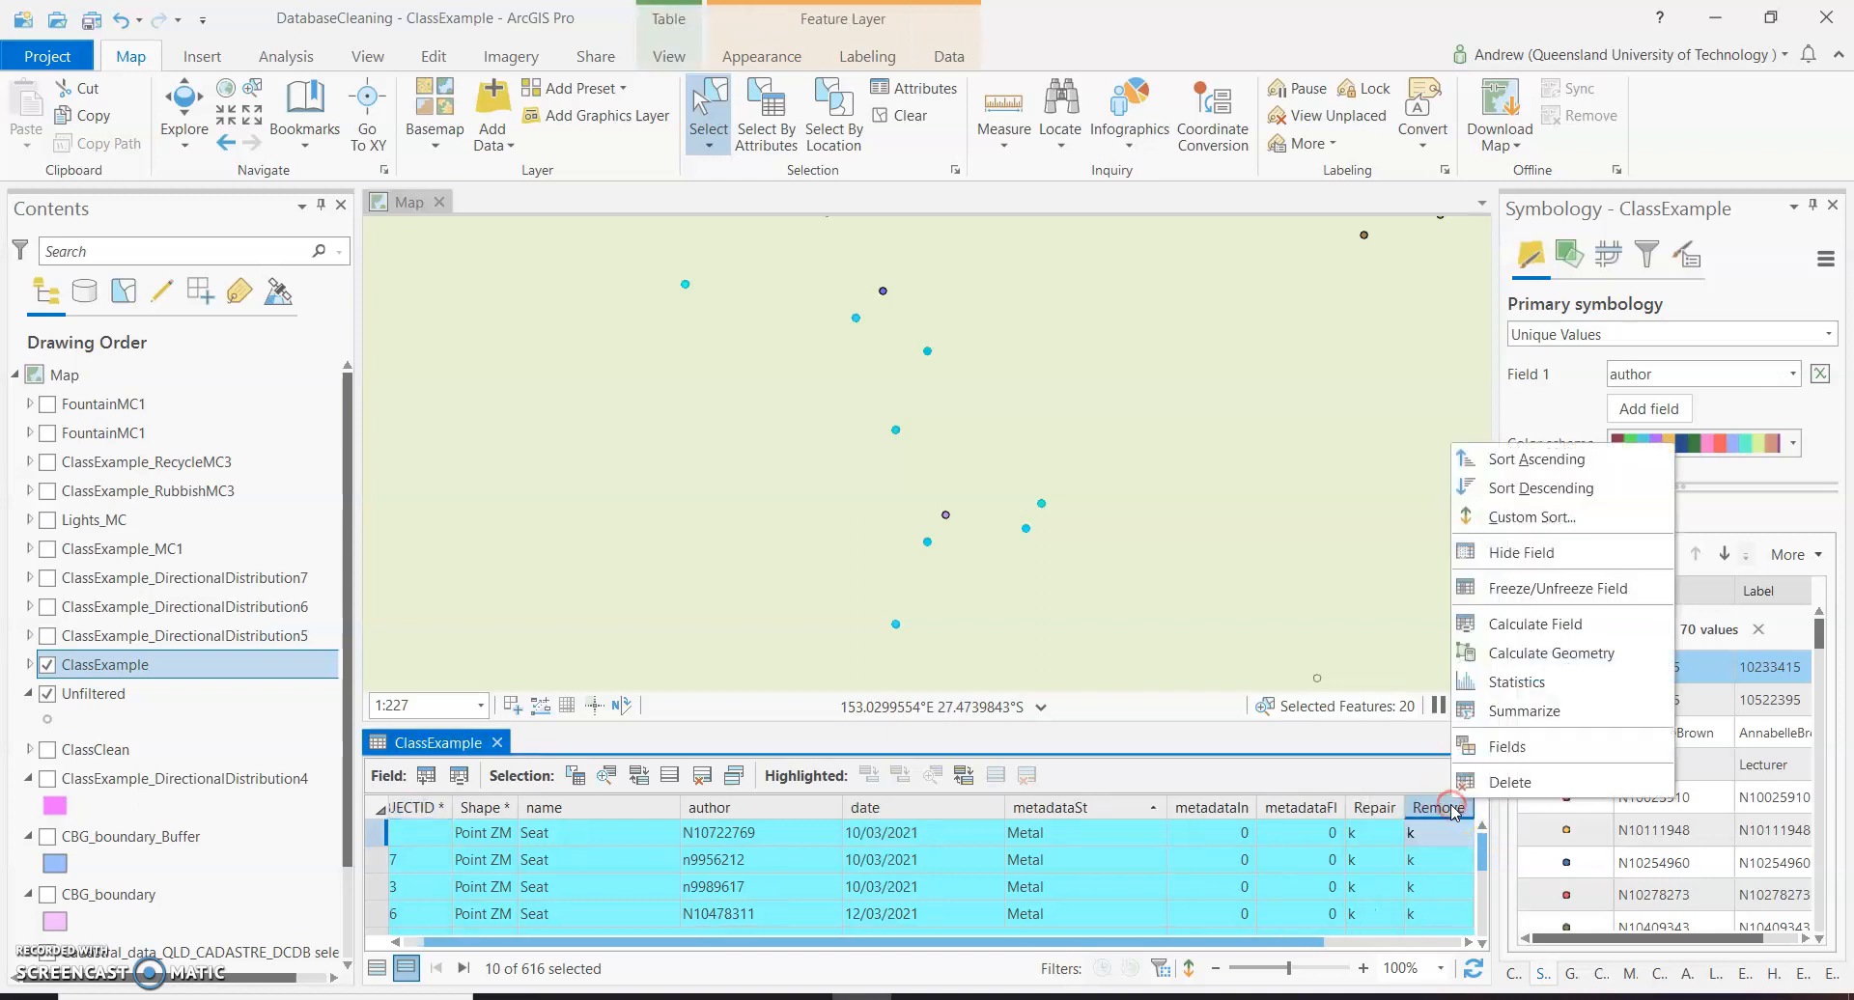
click(1502, 623)
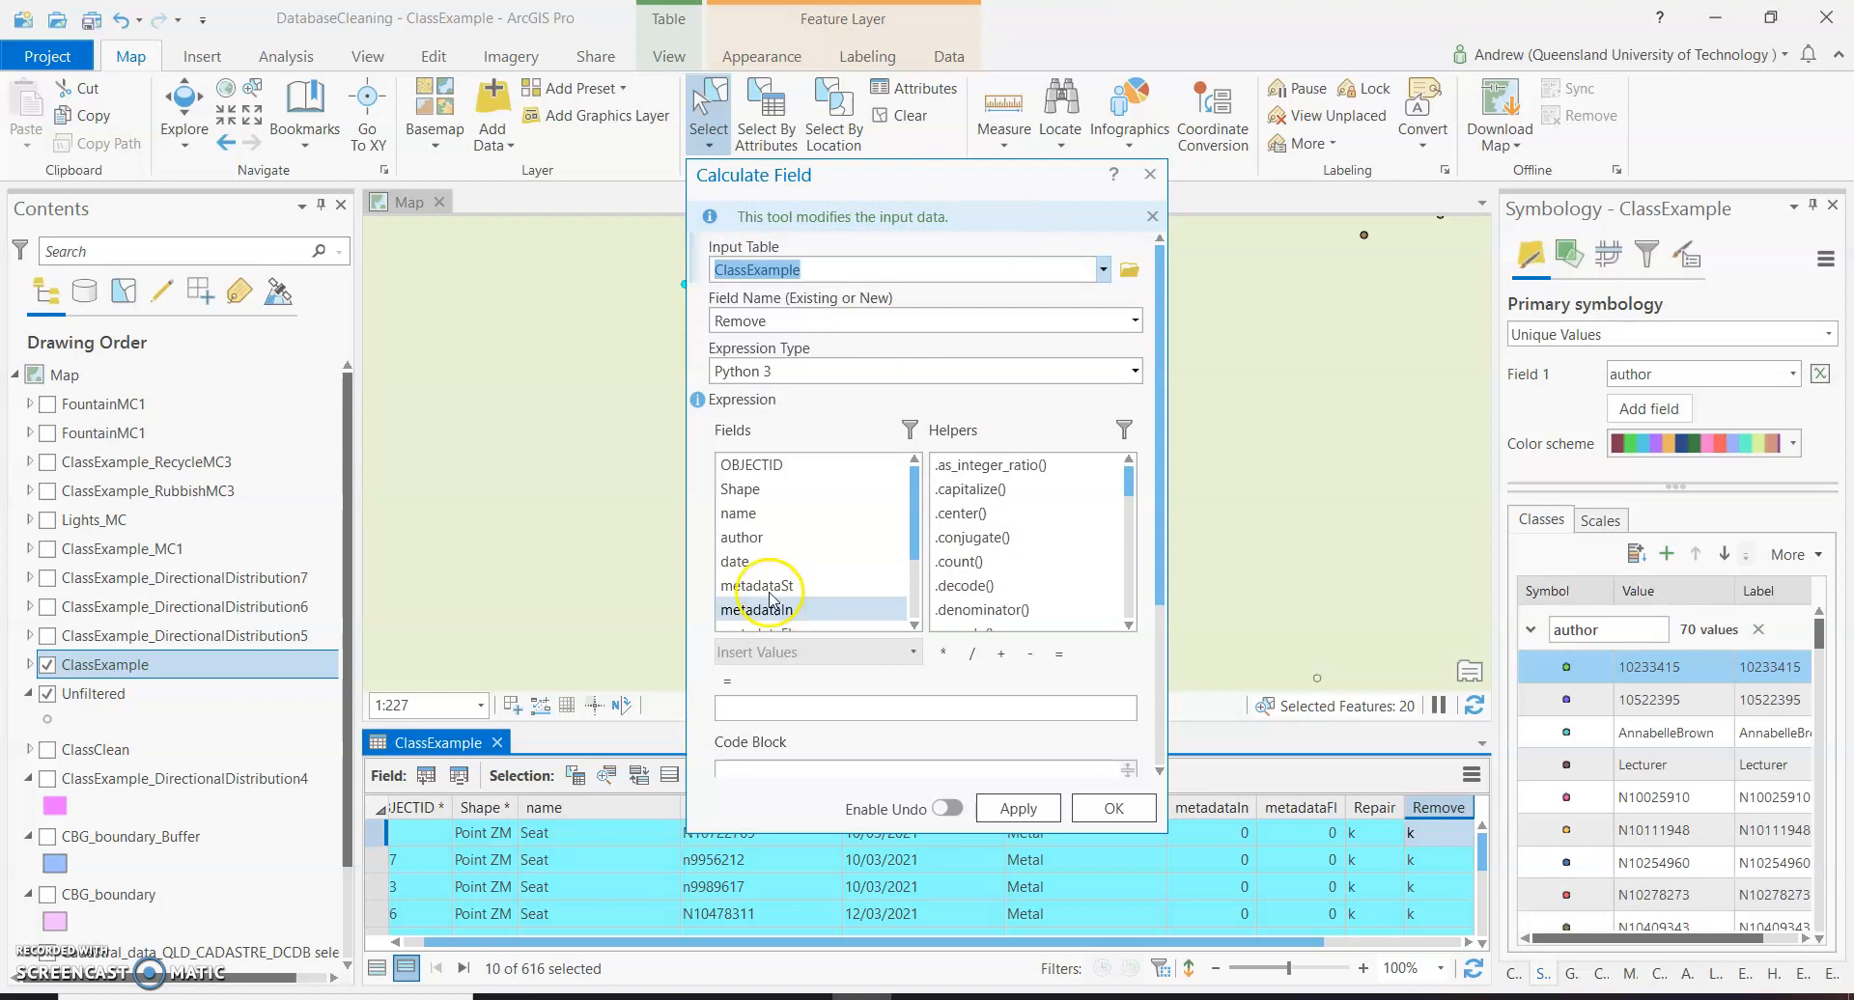
scroll(847, 575, down, 1)
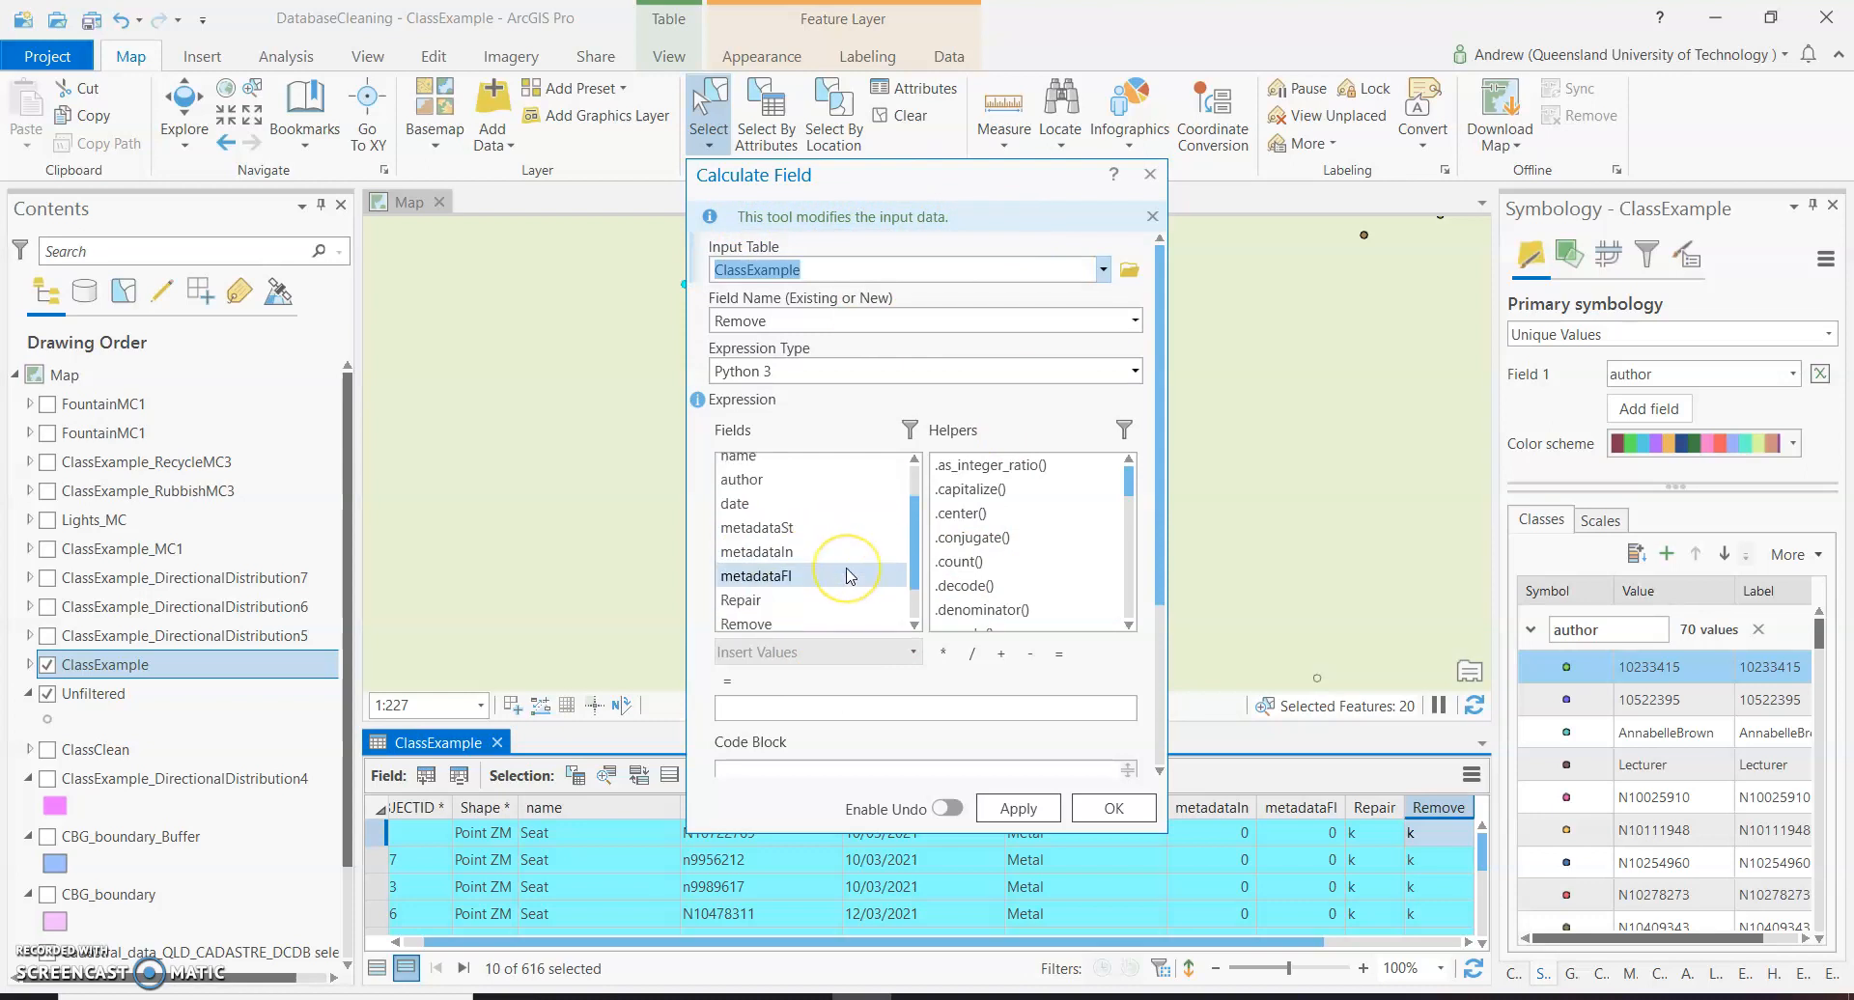
scroll(846, 574, down, 1)
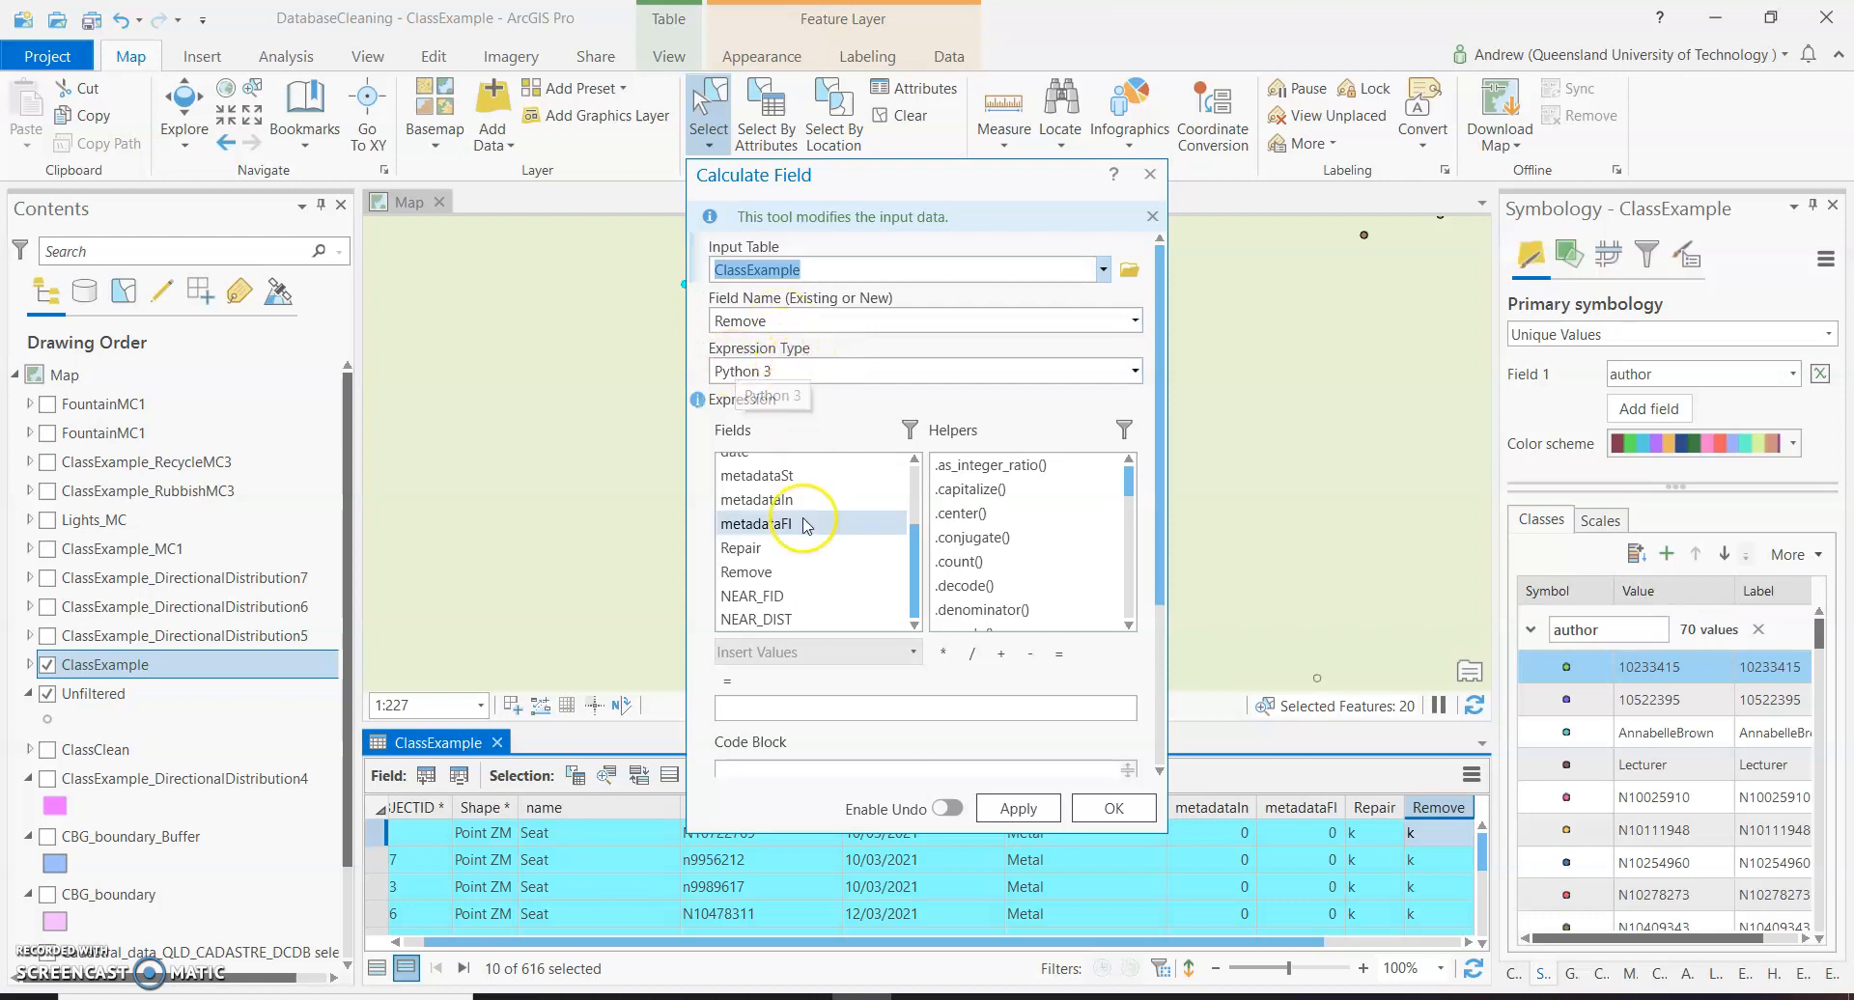
click(809, 706)
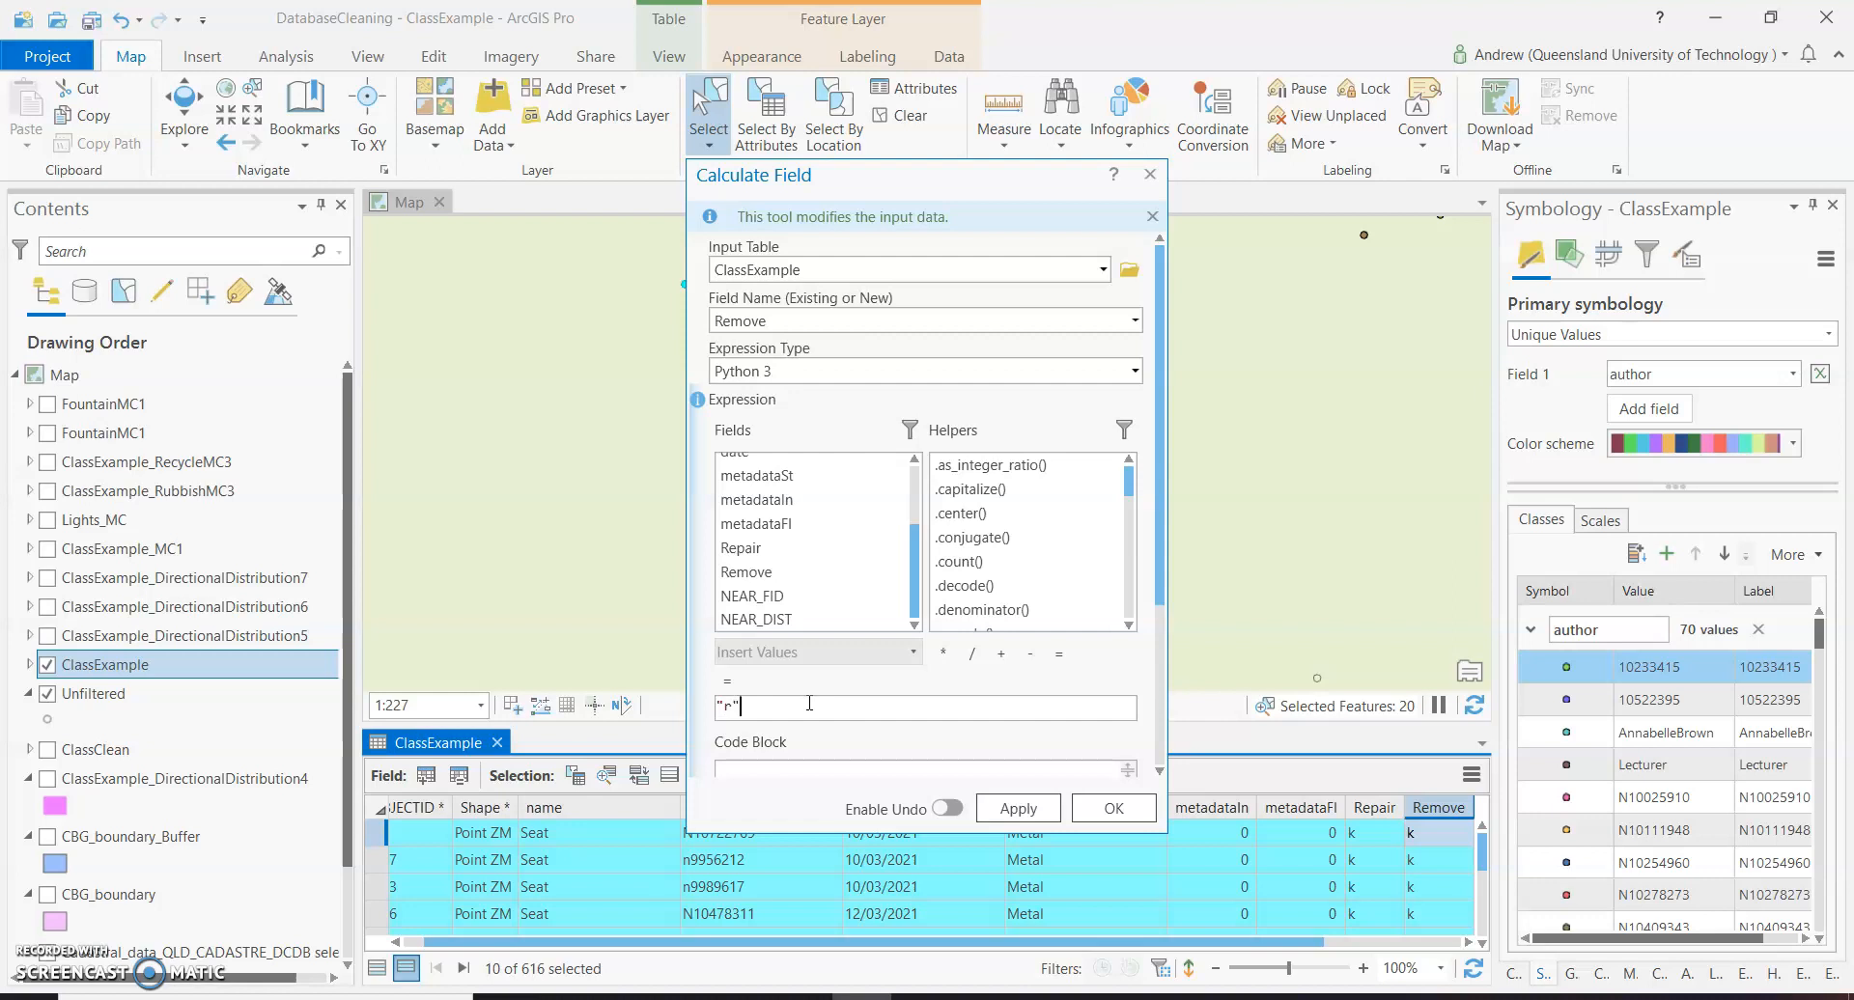
click(995, 812)
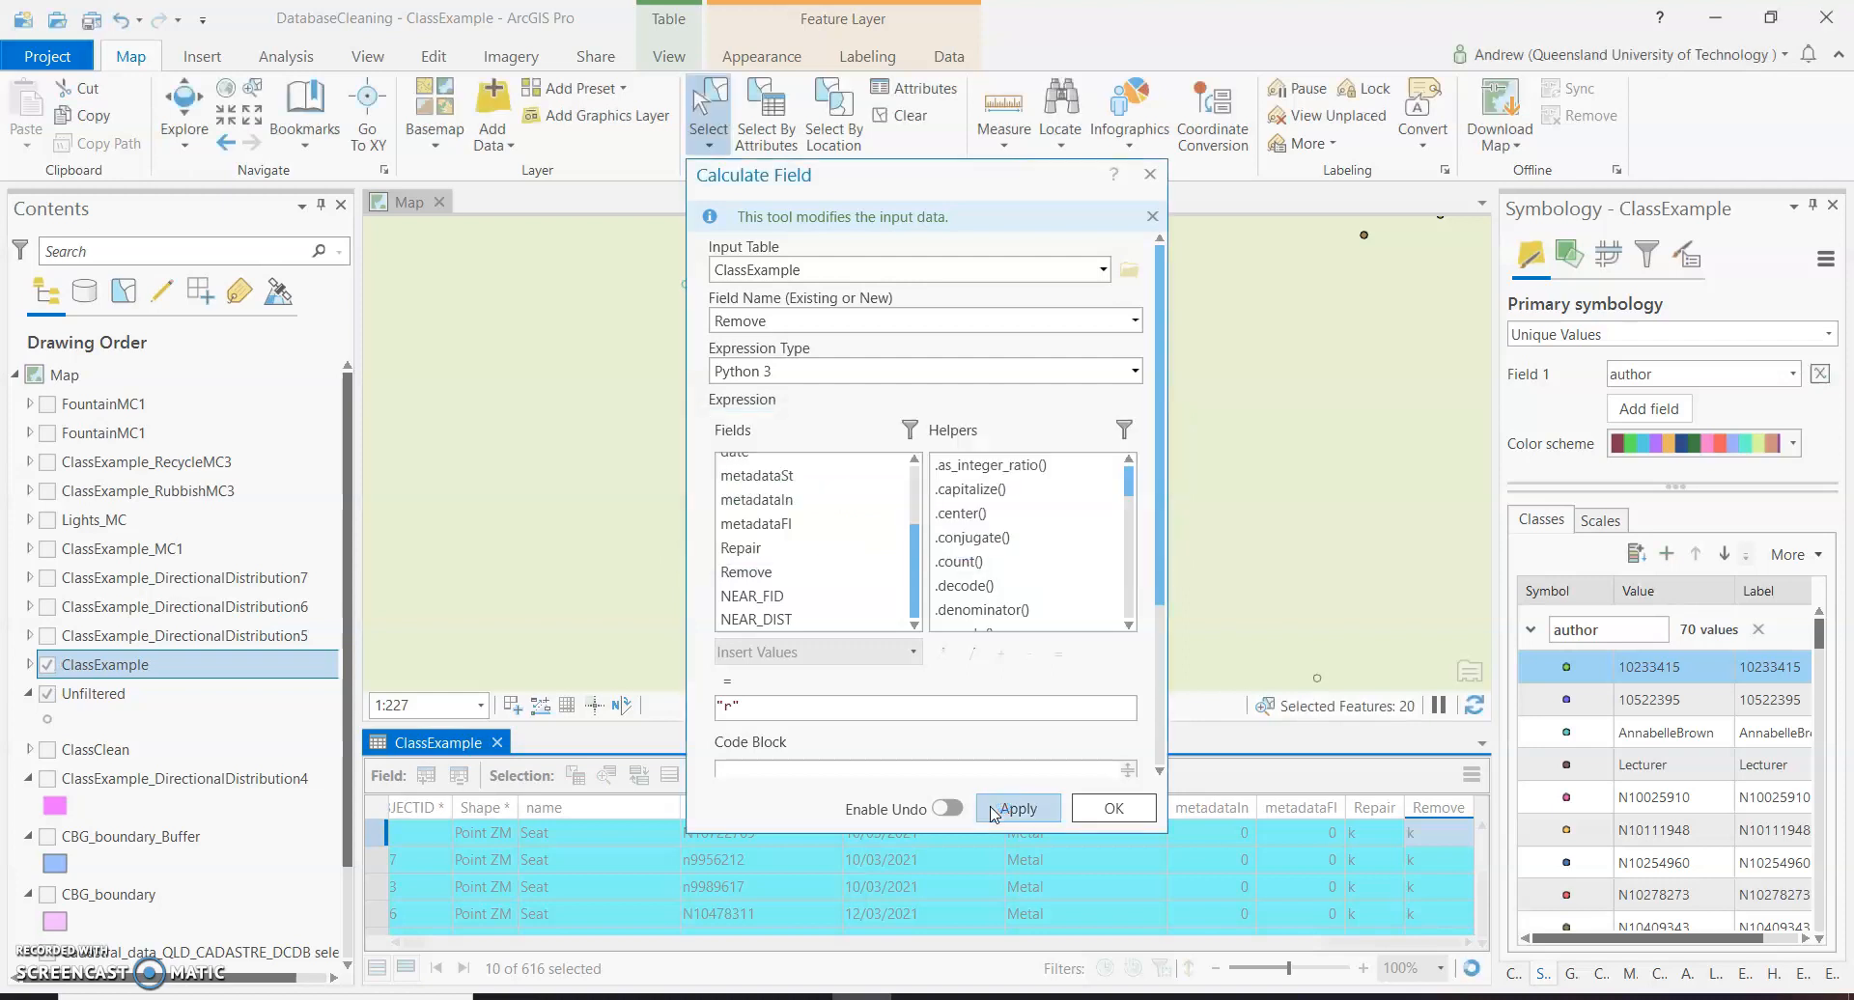
click(1112, 814)
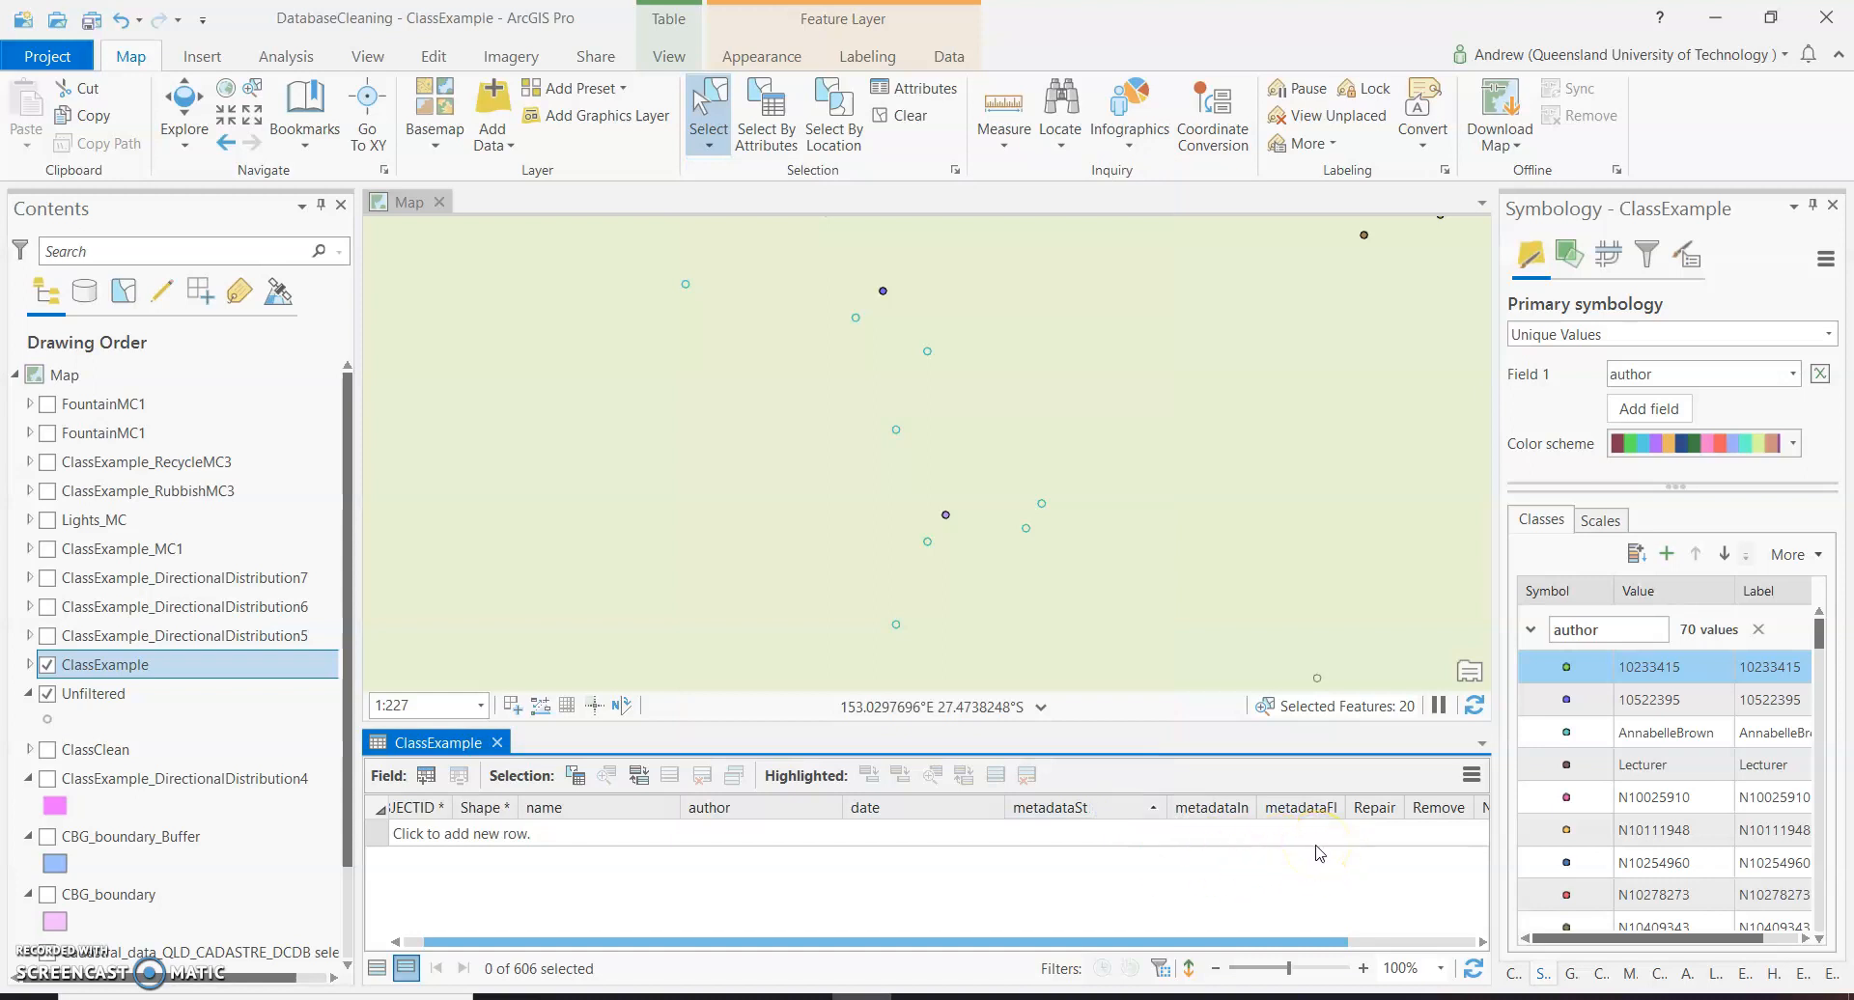
Compare the two retained seat points with the surrounding Unfiltered points on the map, then save the edits.
click(1309, 850)
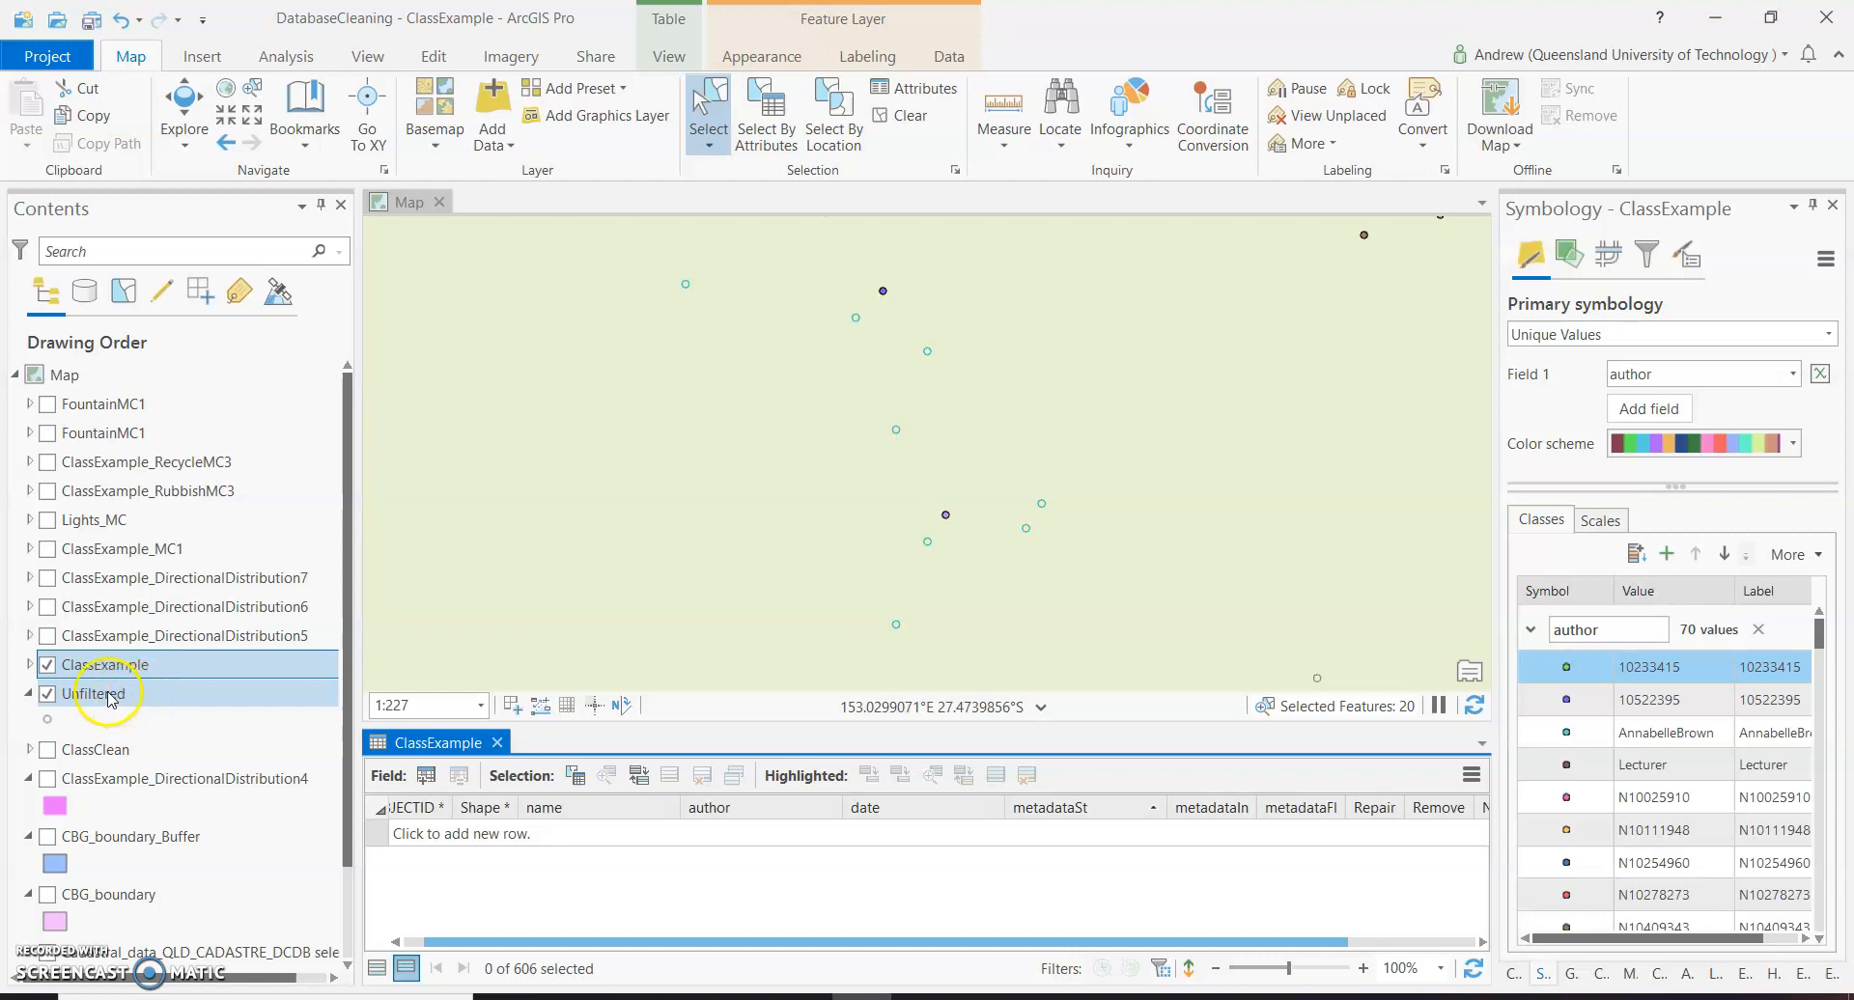
click(887, 521)
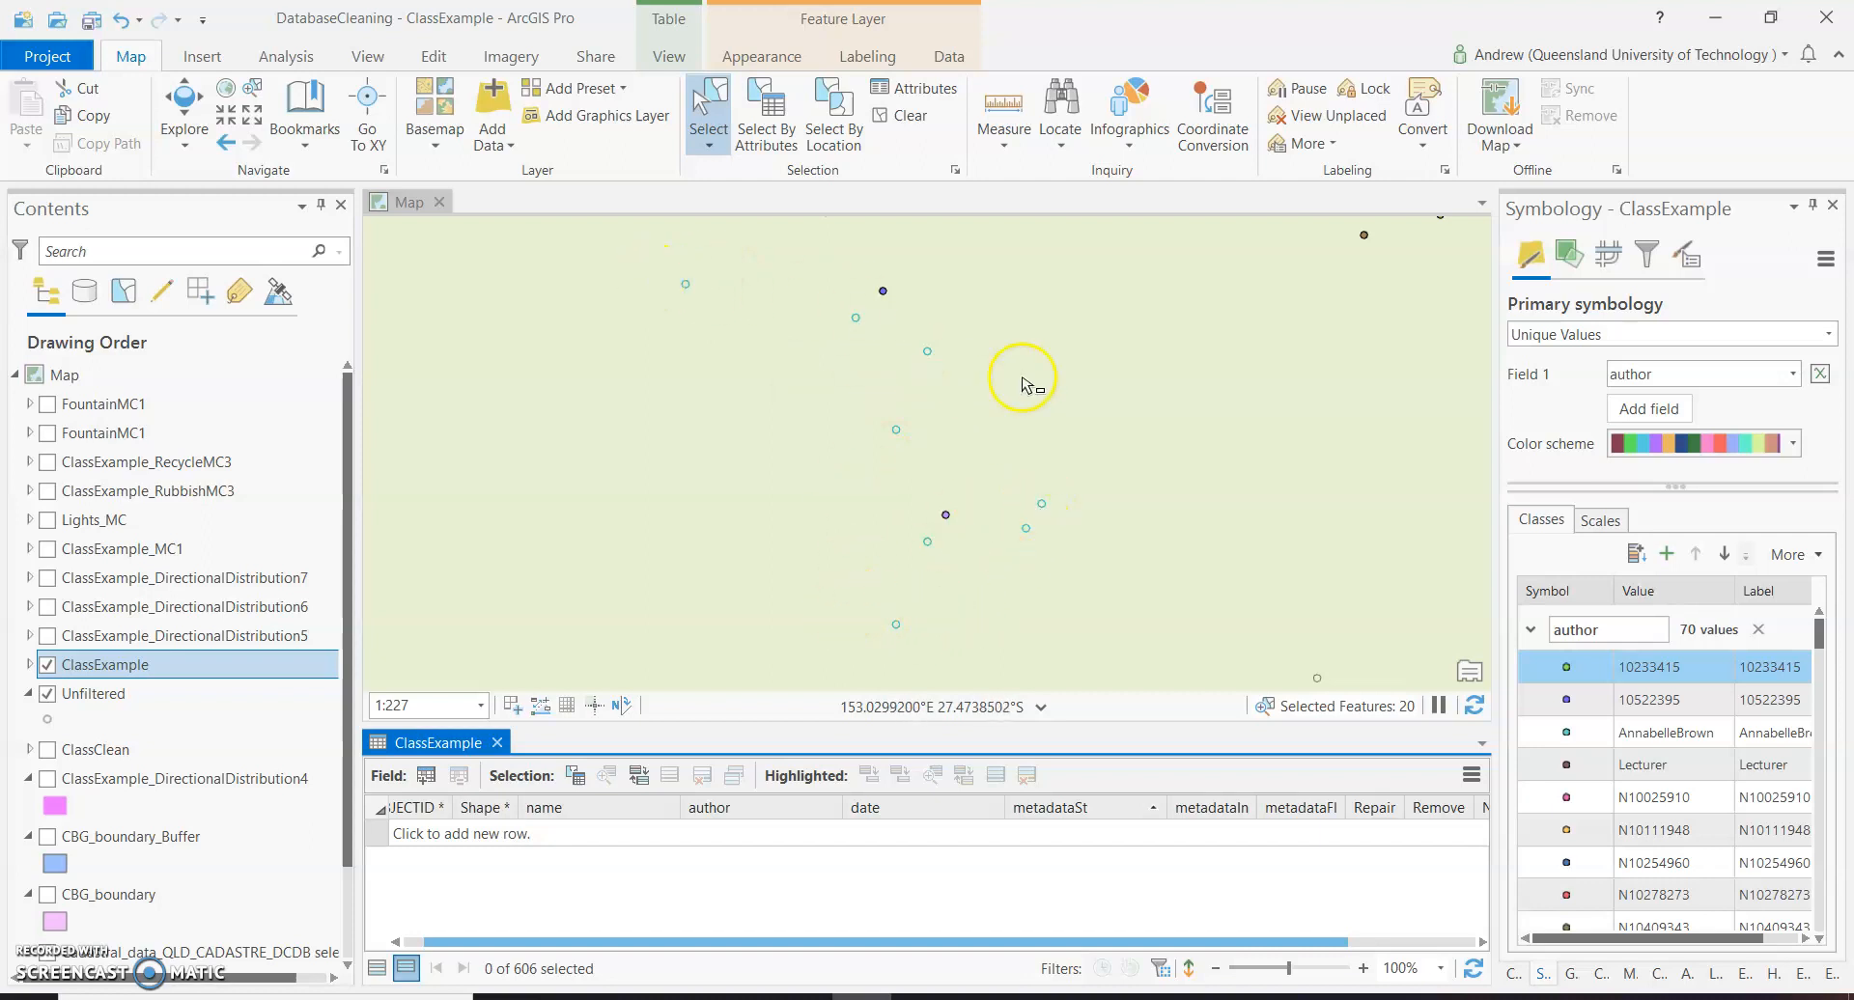
scroll(1021, 381, down, 2)
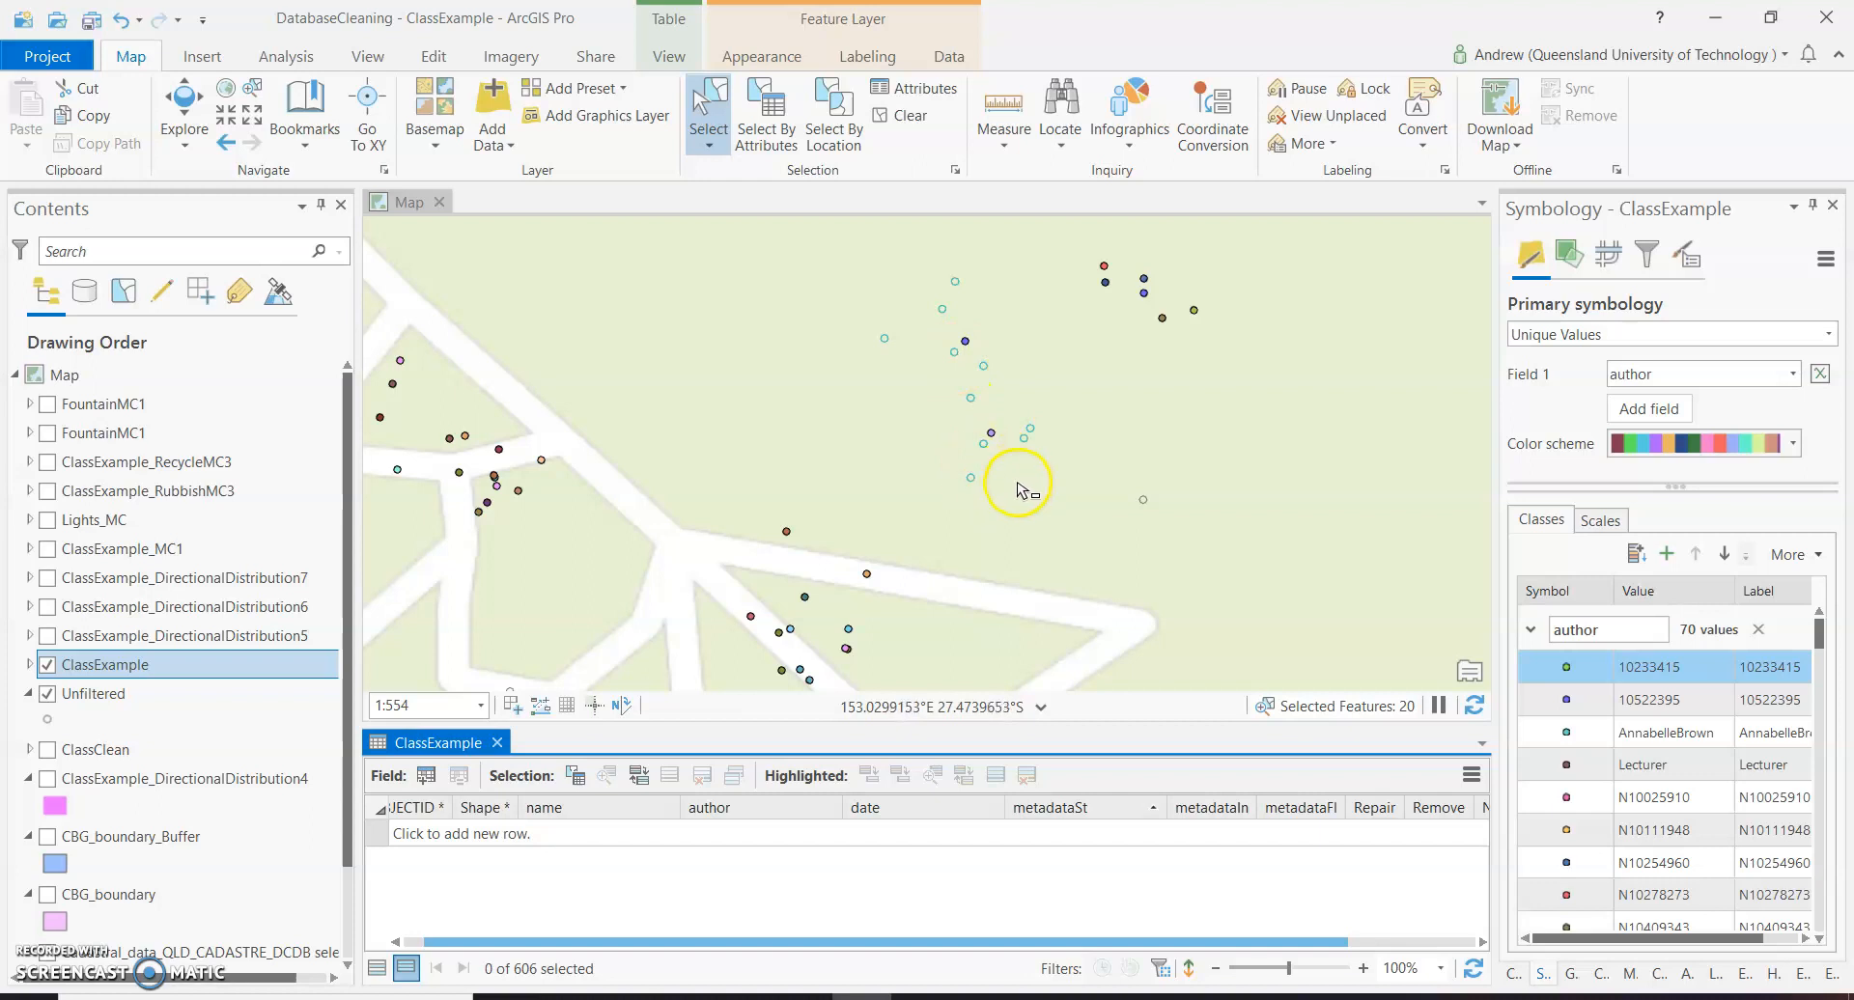
scroll(1031, 497, down, 1)
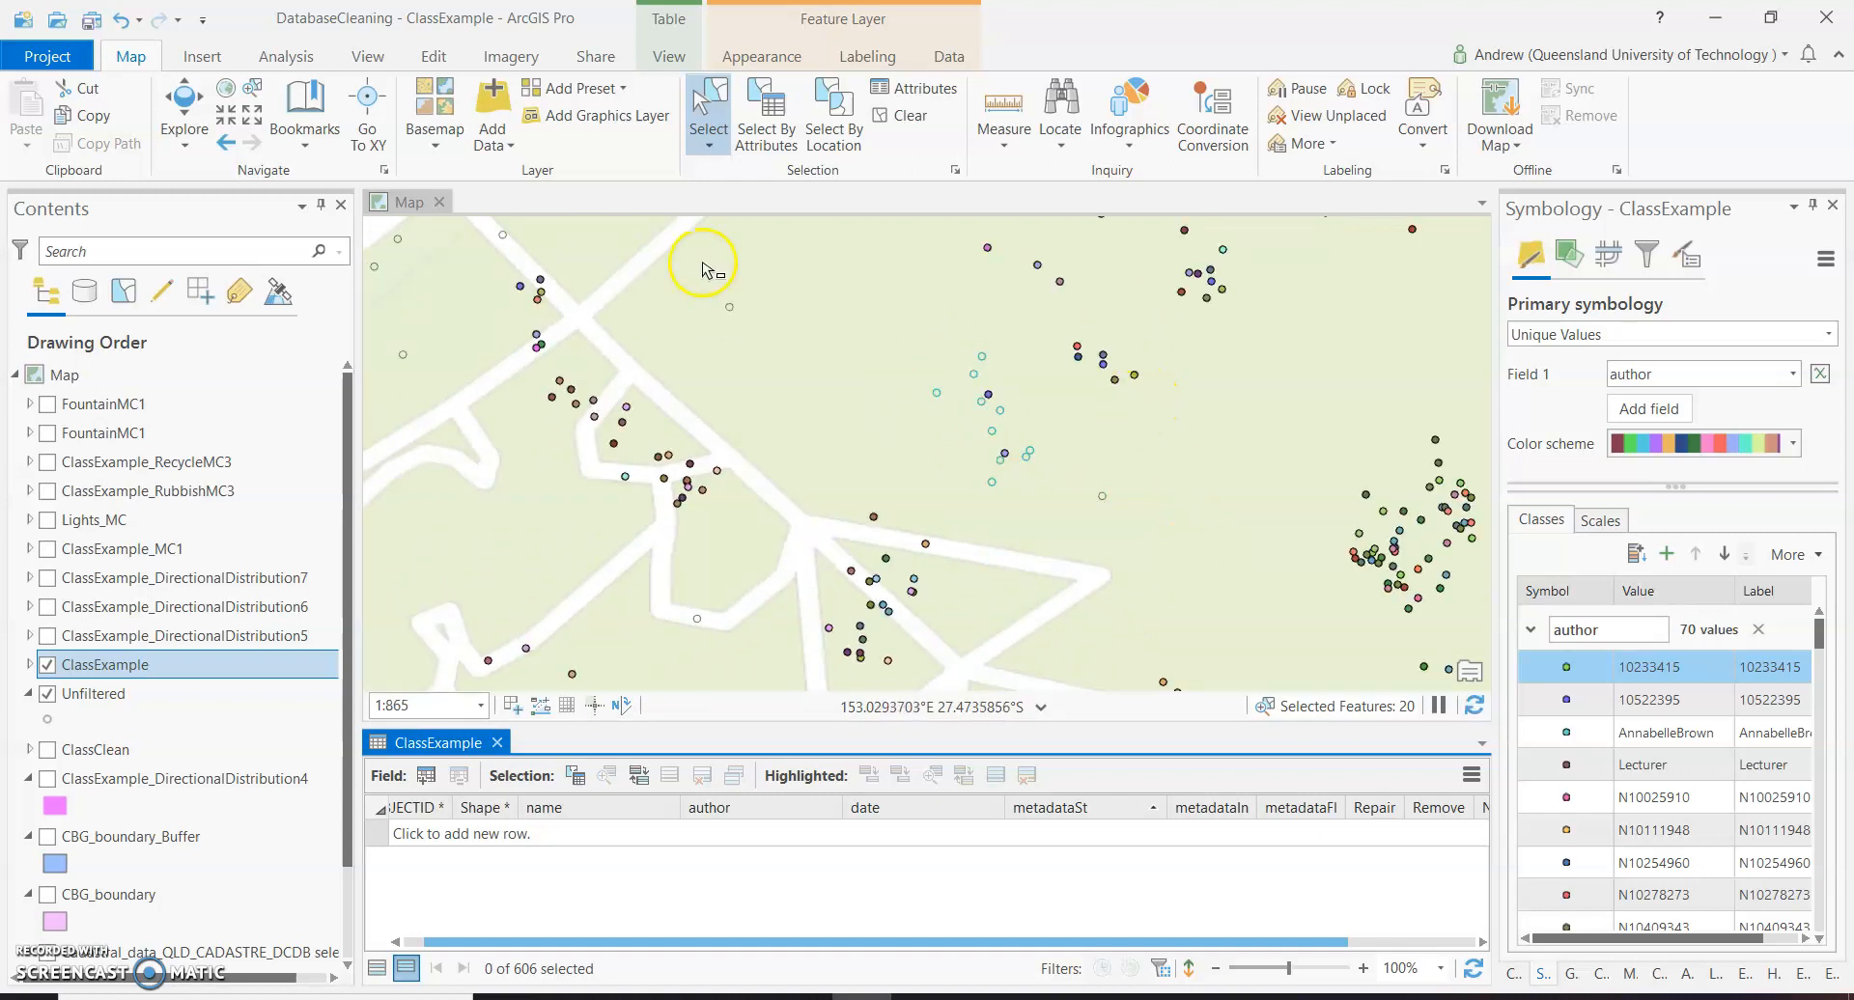
click(452, 58)
click(182, 102)
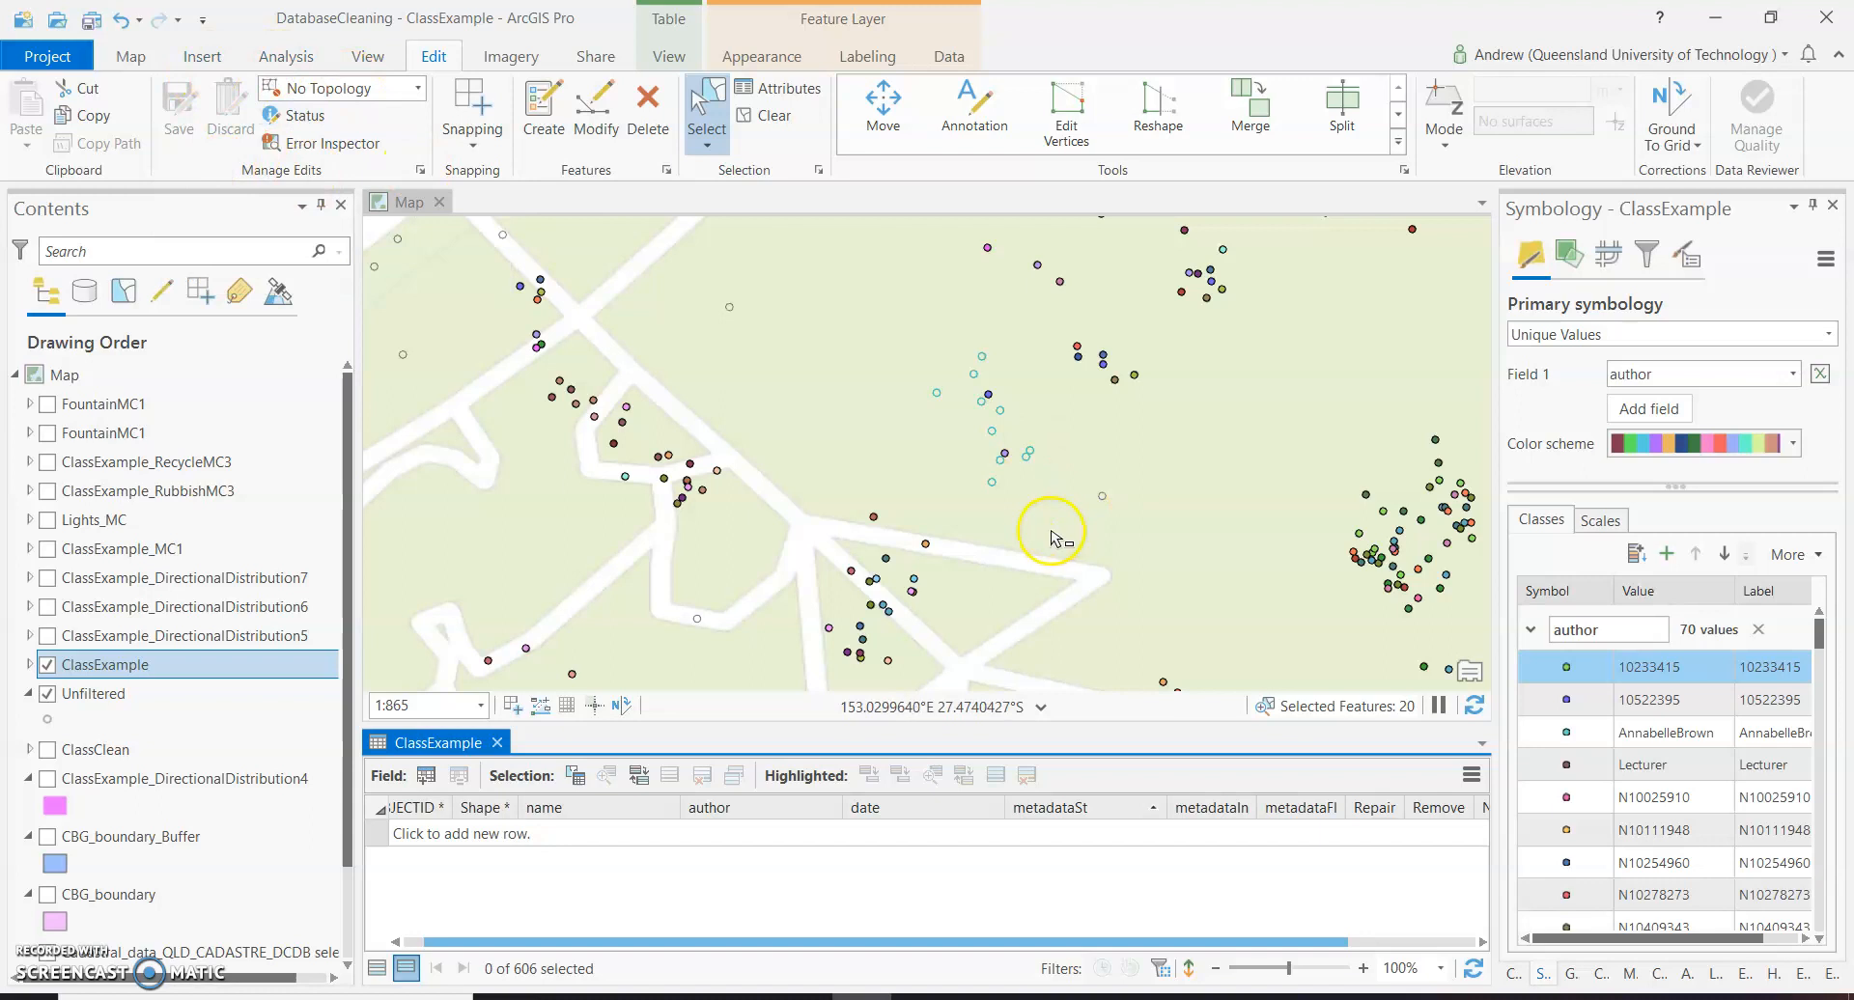
Select the group of seat points beside Alice Street at the northern edge of the park, including the two just south of it.
scroll(1057, 538, down, 1)
scroll(1057, 538, down, 1)
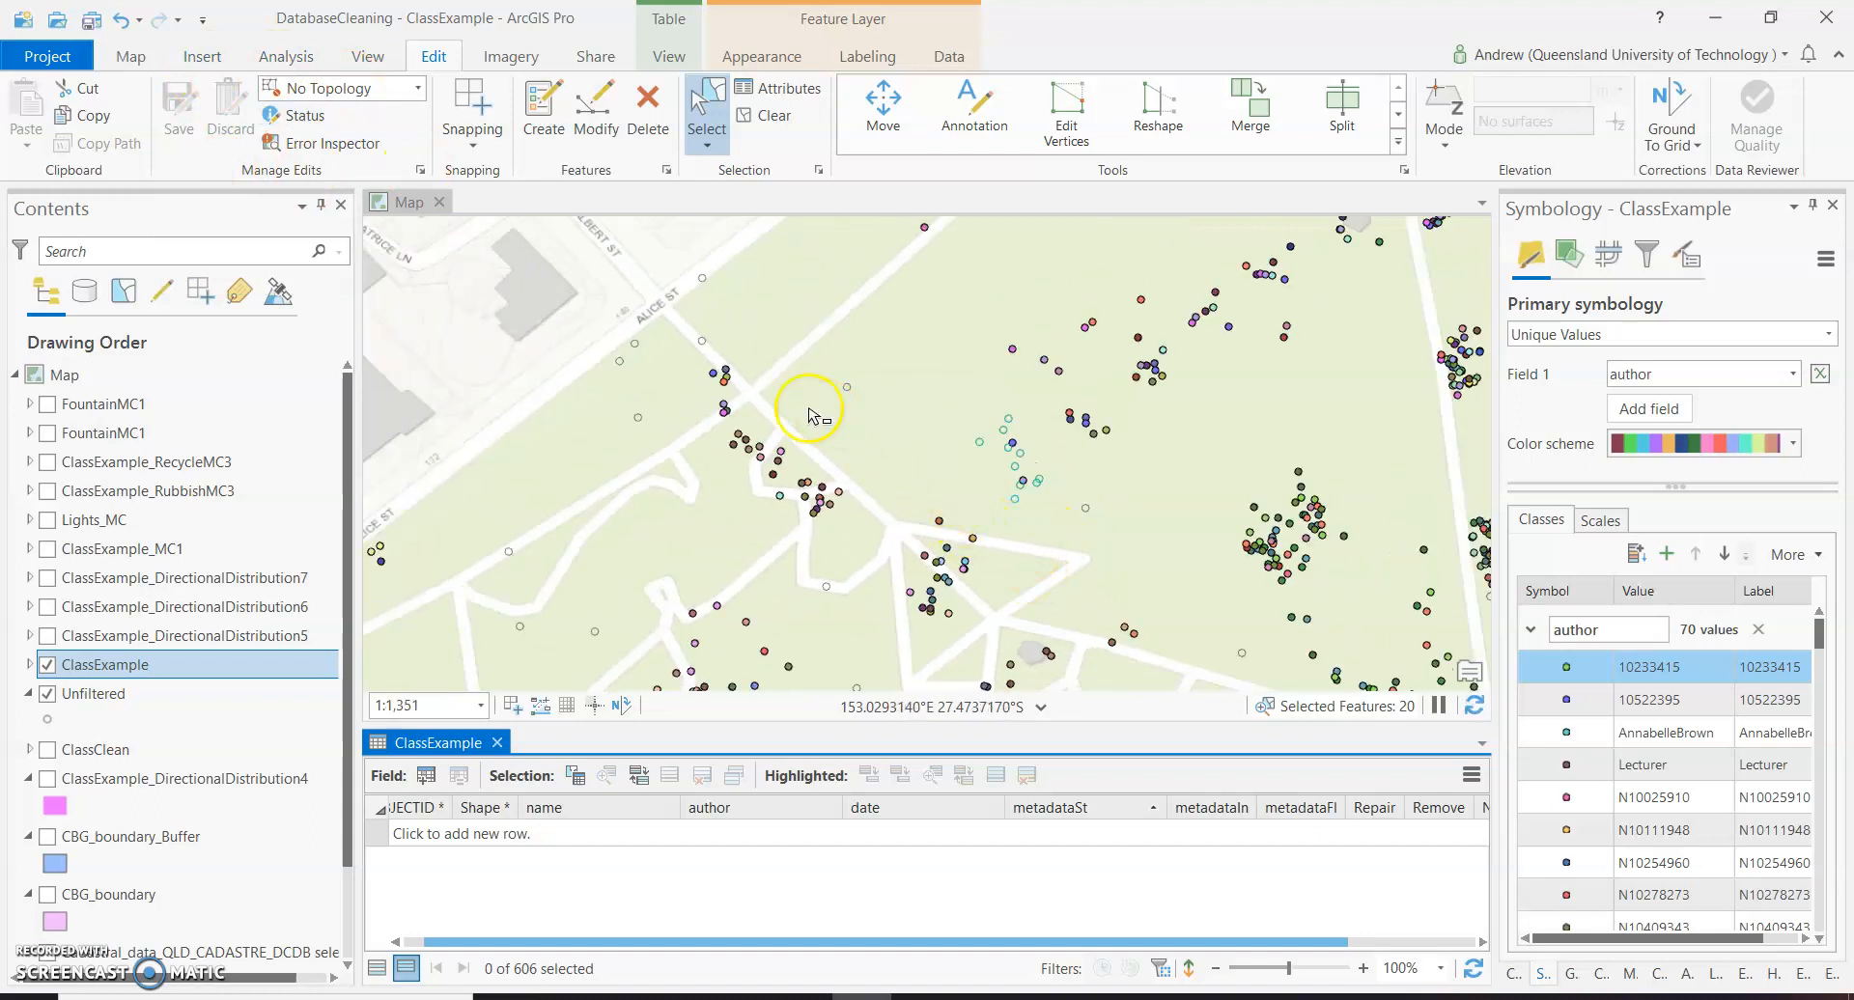
scroll(956, 318, down, 1)
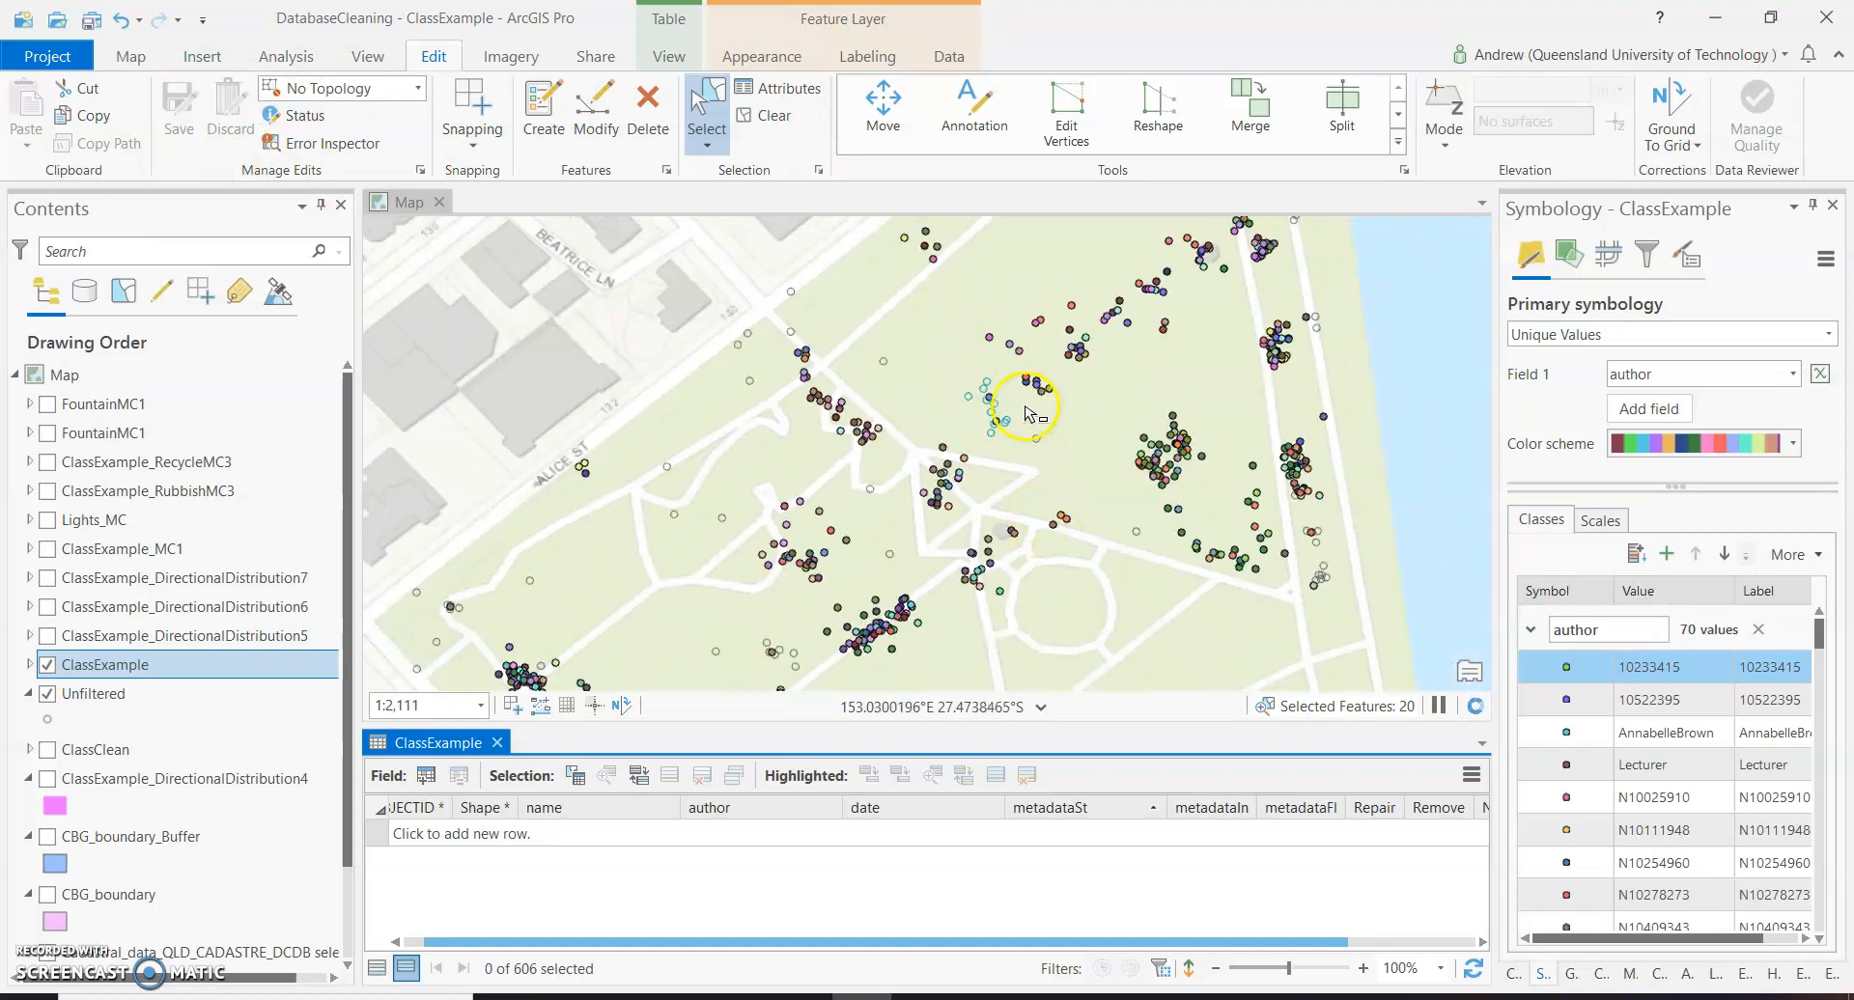
scroll(1030, 413, down, 1)
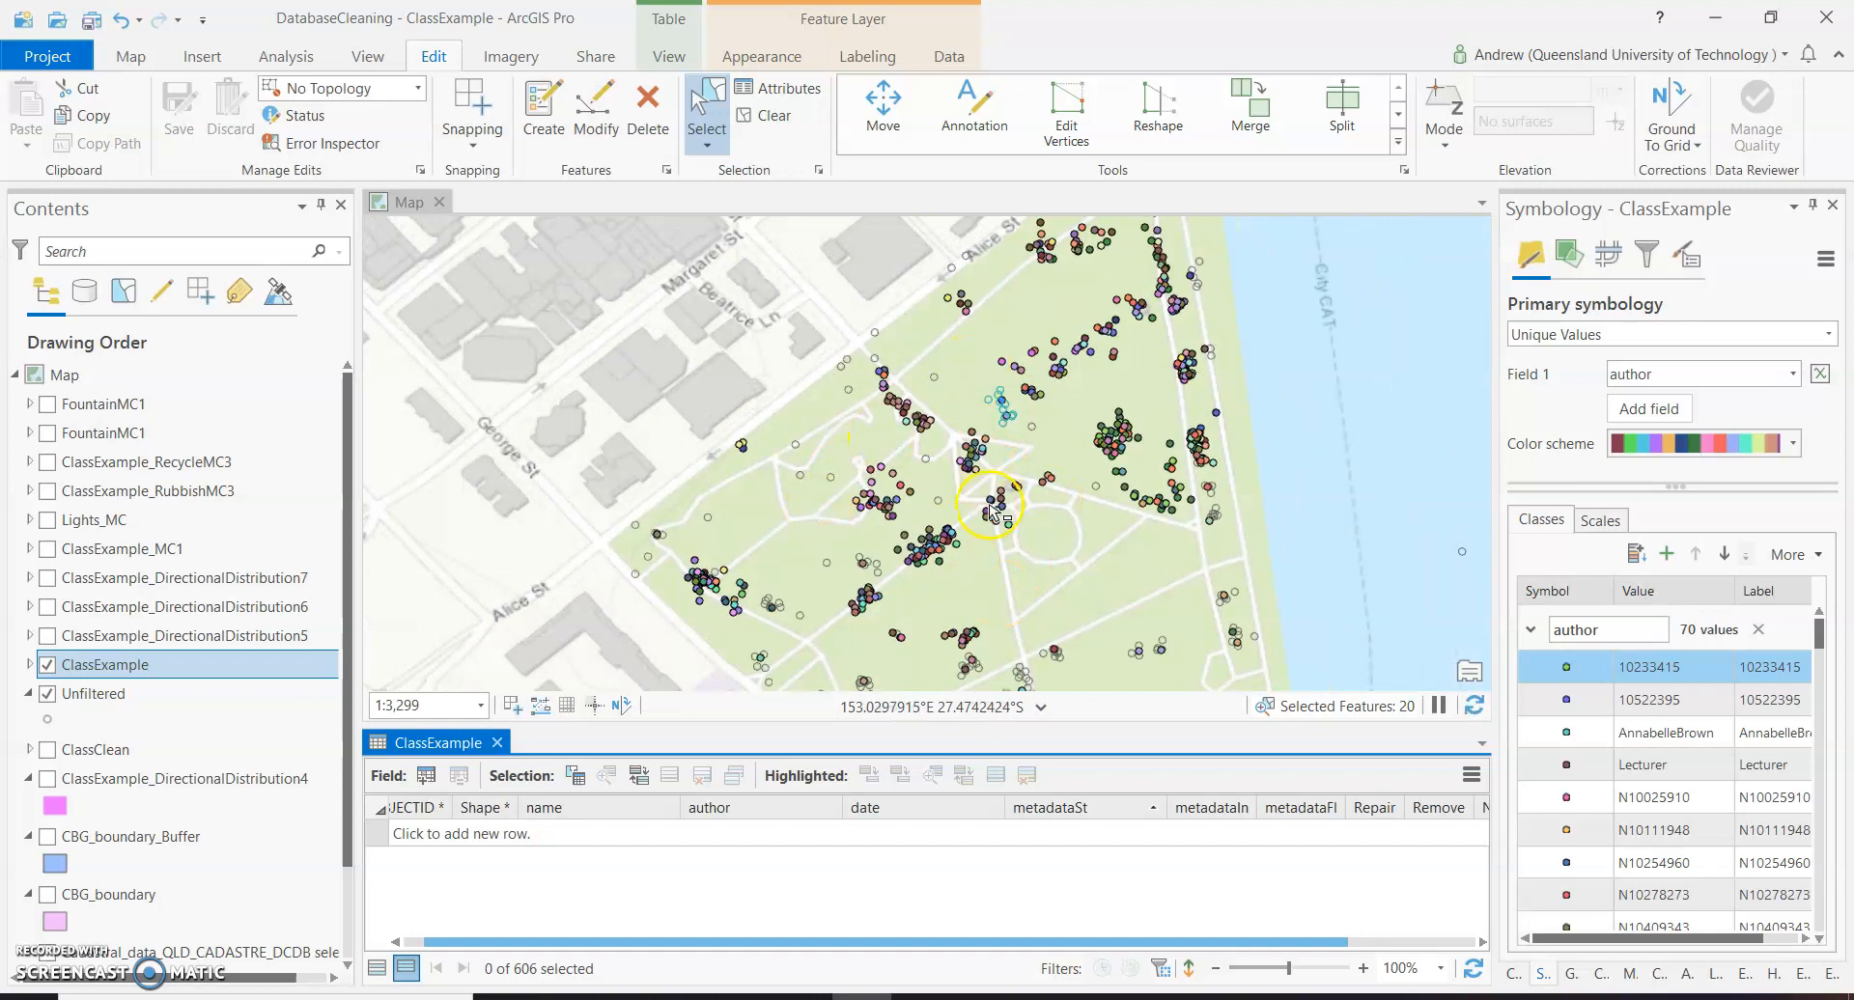
scroll(971, 298, down, 1)
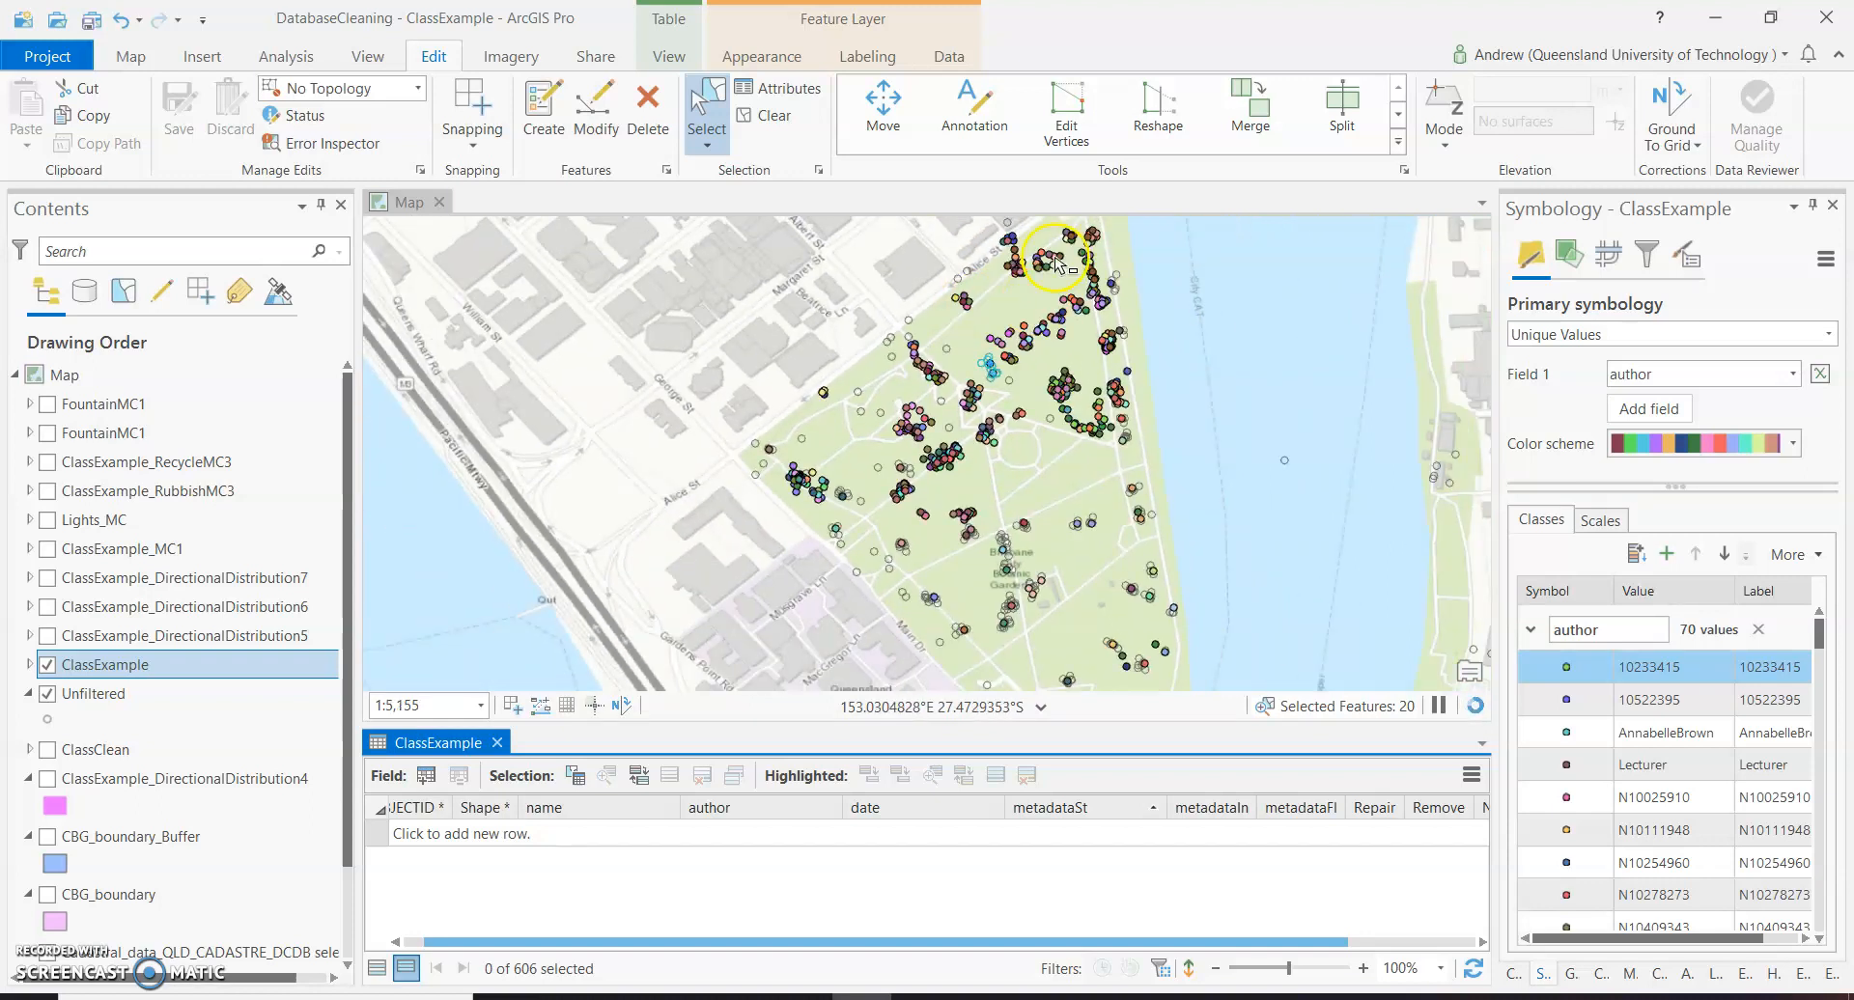
scroll(1048, 251, up, 3)
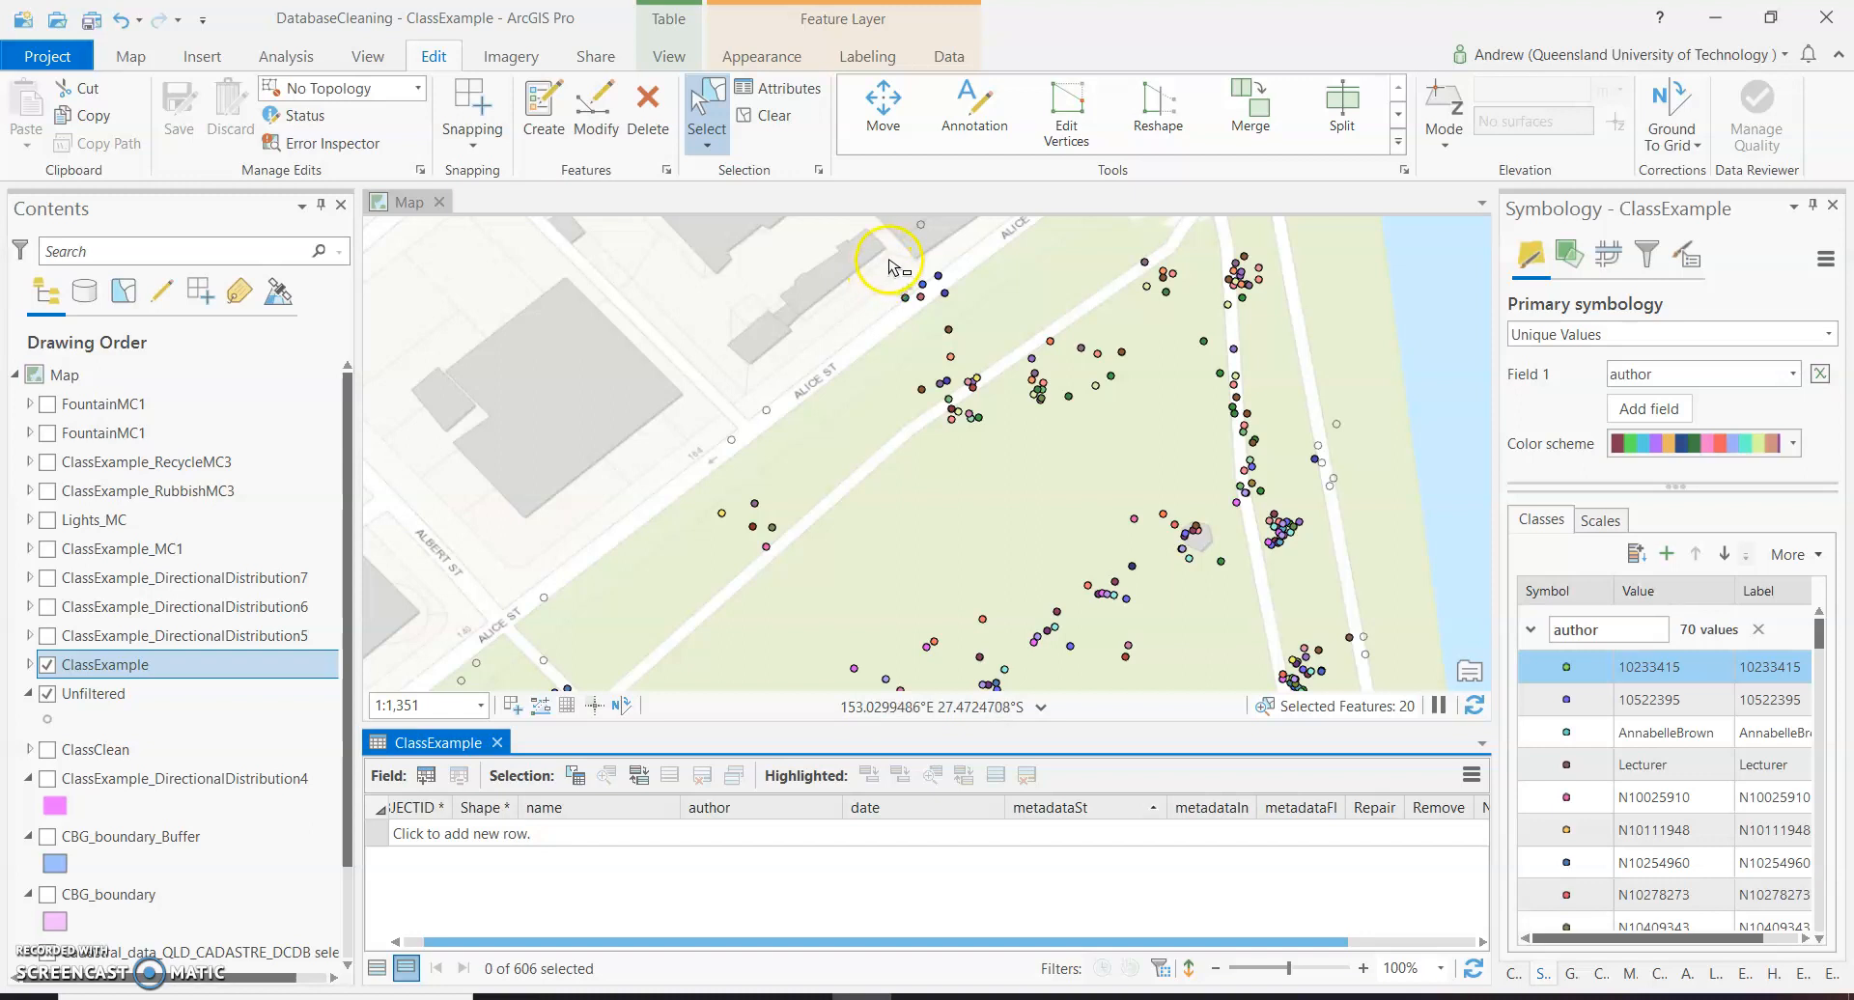
drag(882, 258, 981, 371)
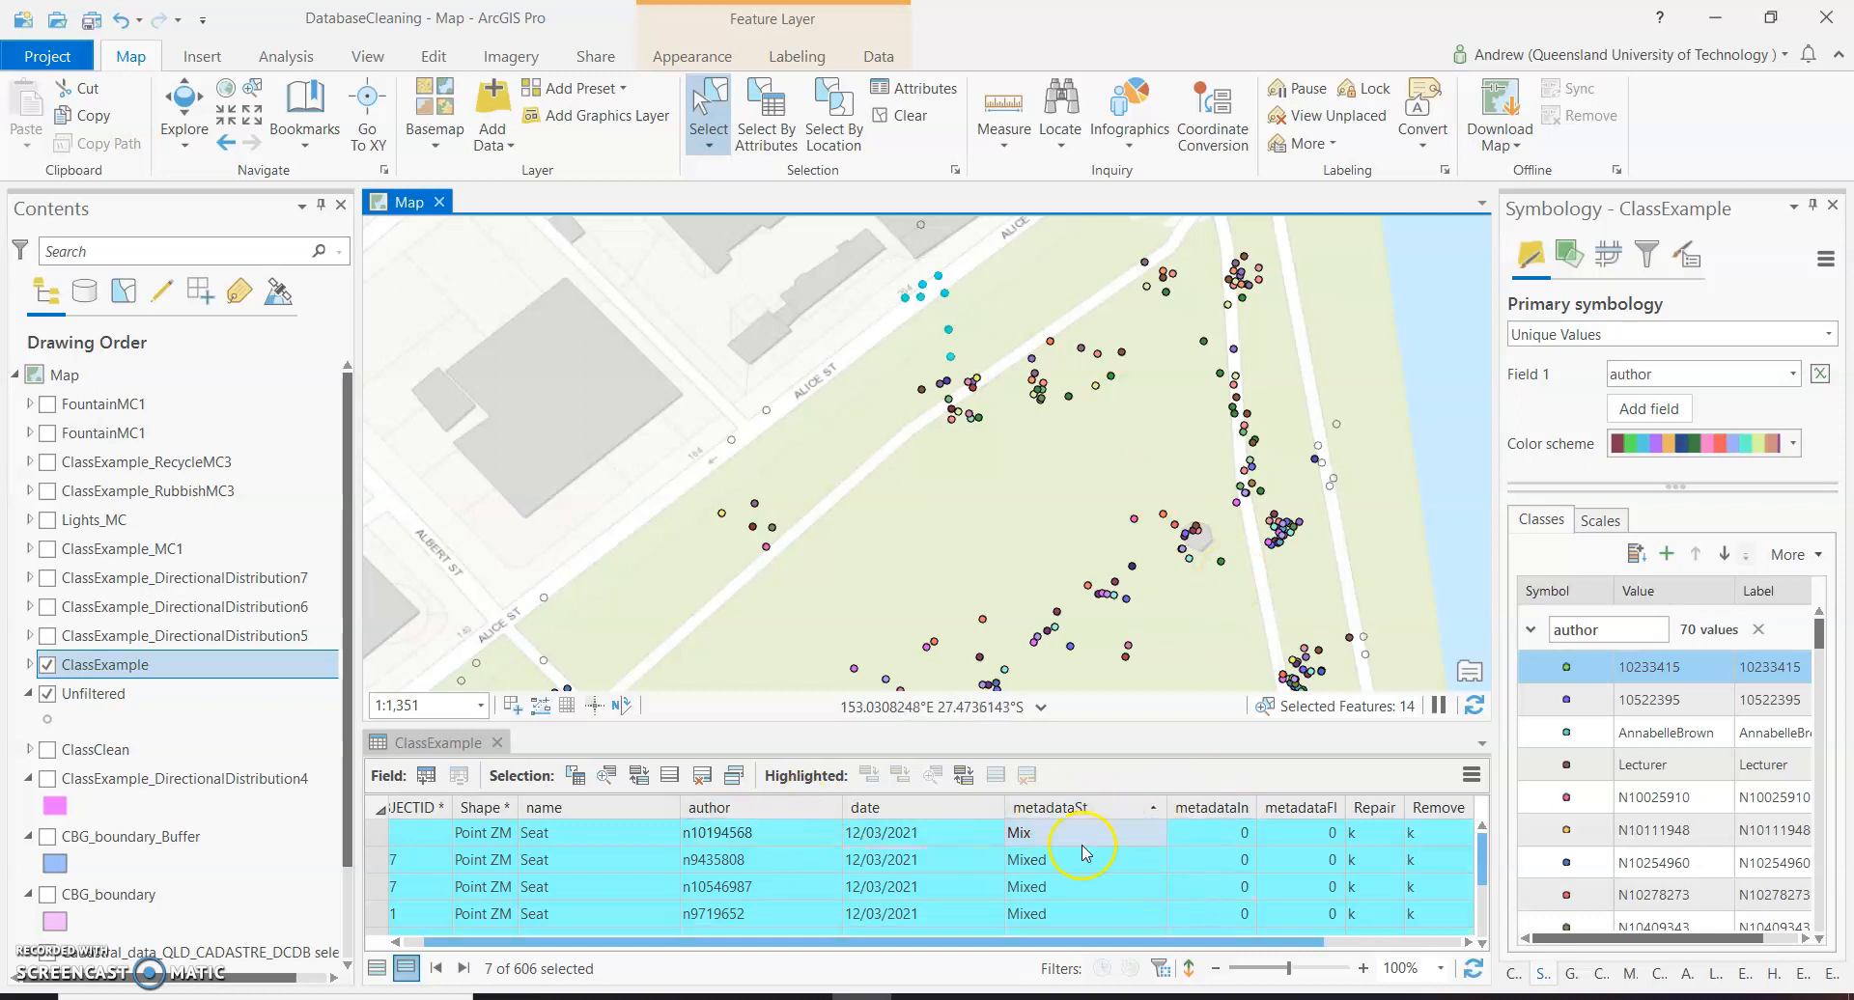
Sort the selected records by author and then by metadataSt to check for repeated collectors and compare seat materials.
right_click(775, 811)
click(775, 811)
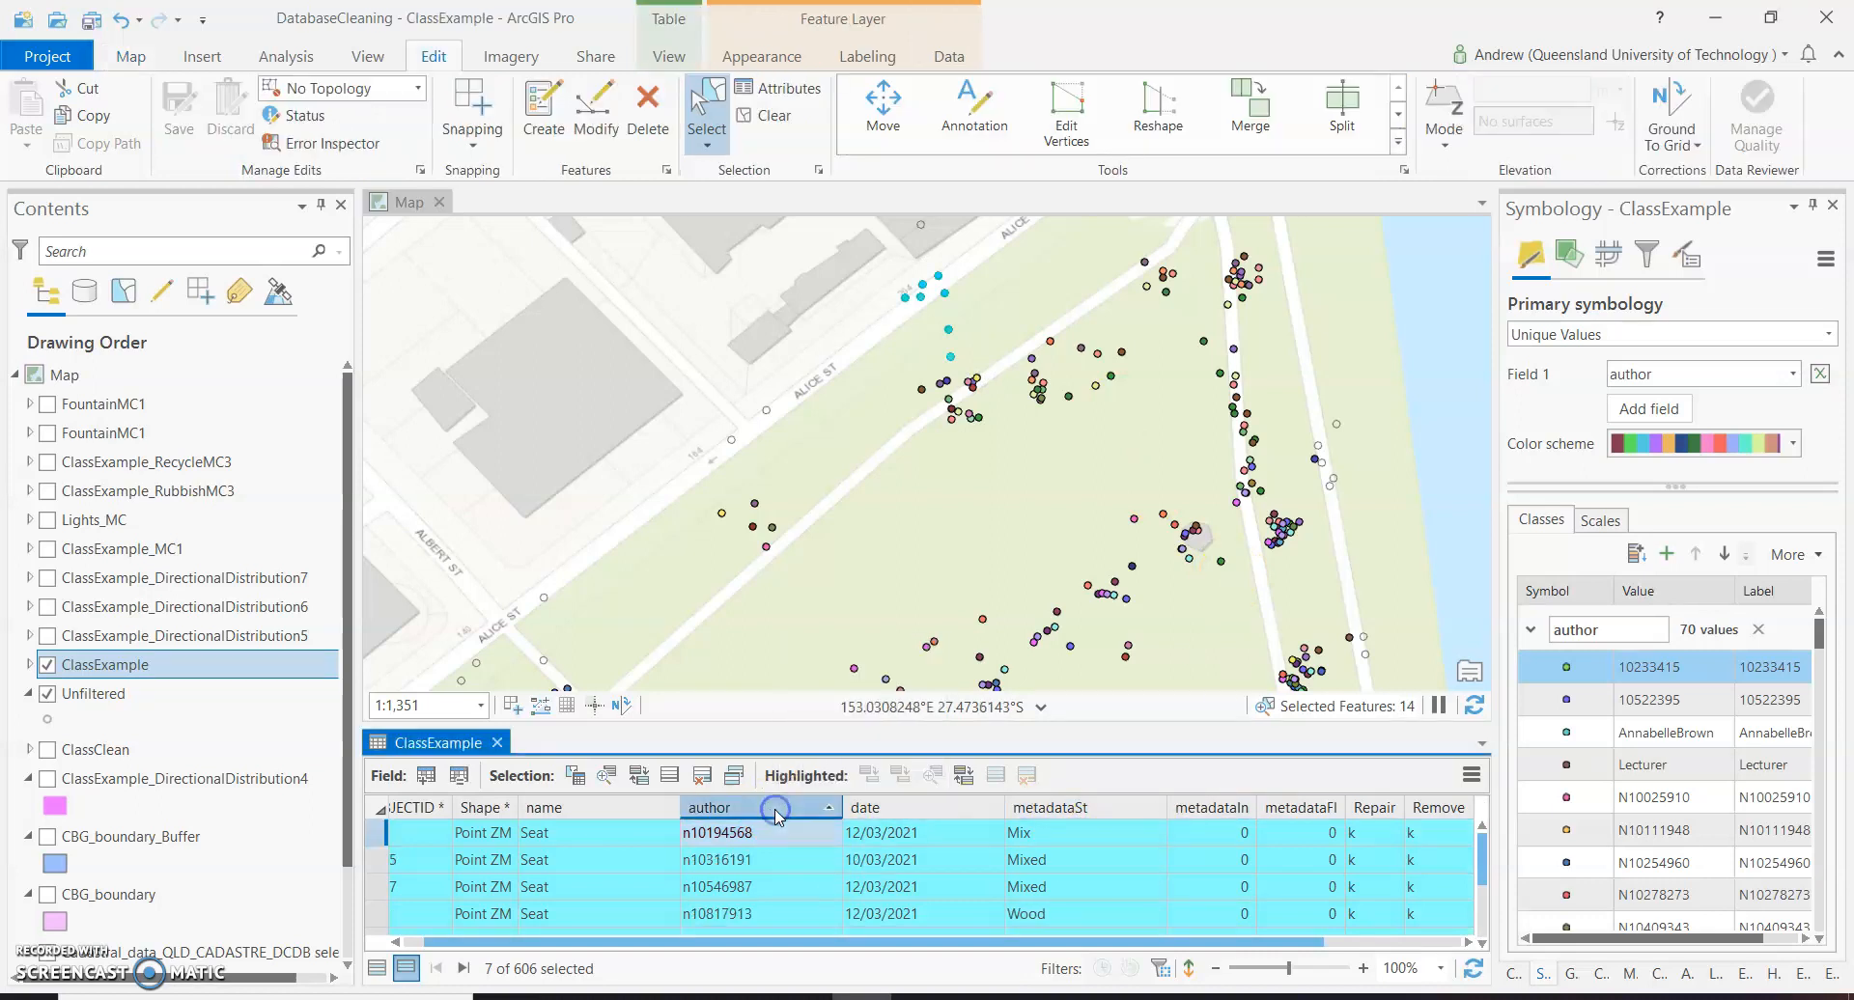
scroll(772, 892, down, 1)
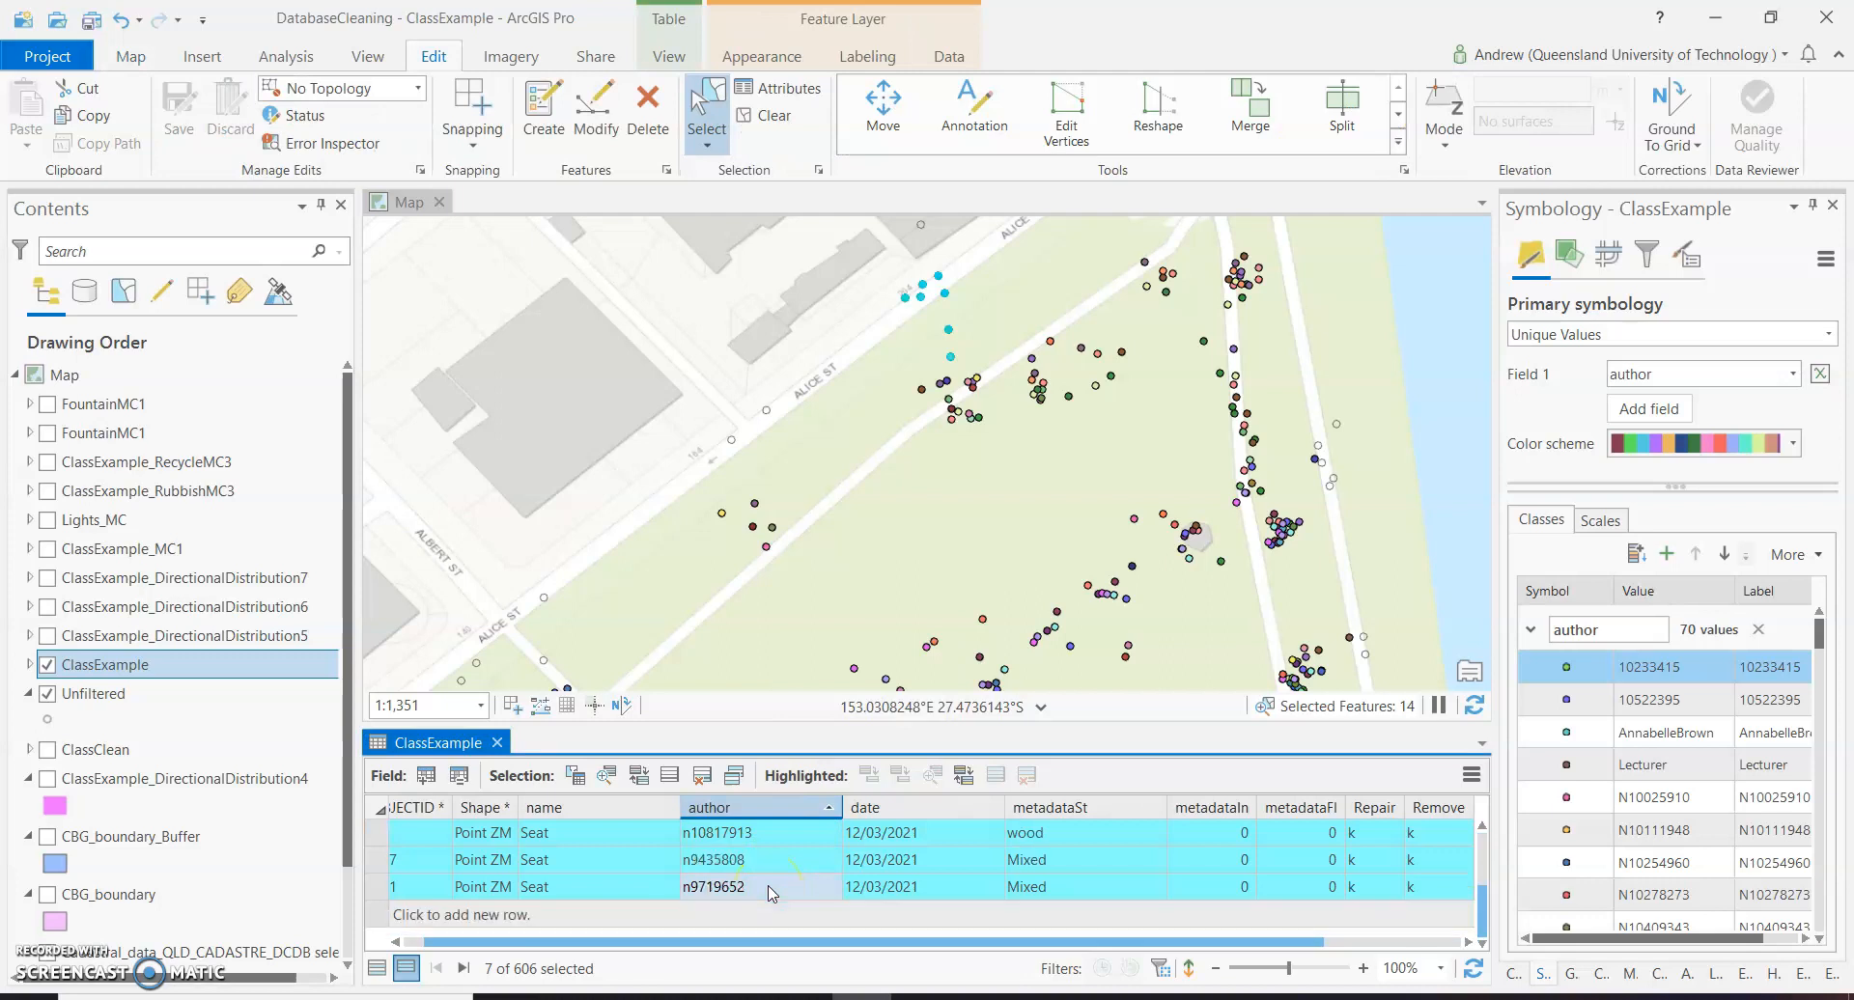
click(805, 863)
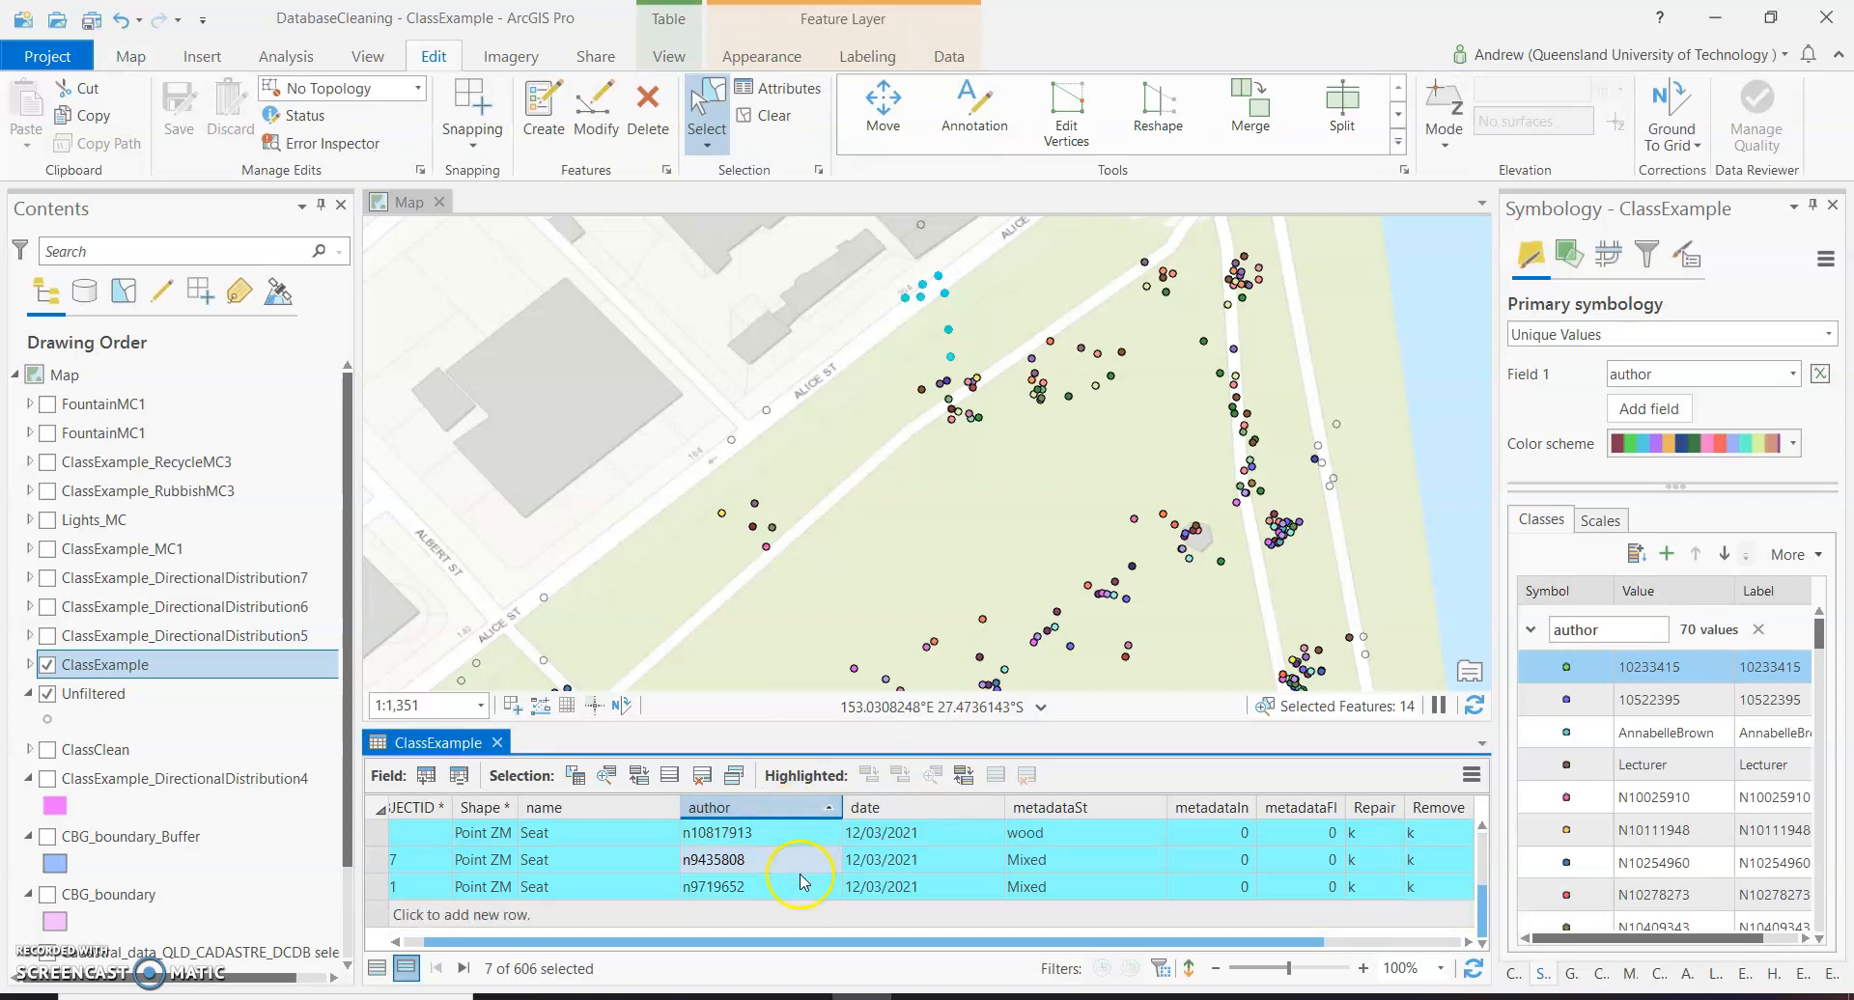
click(1053, 807)
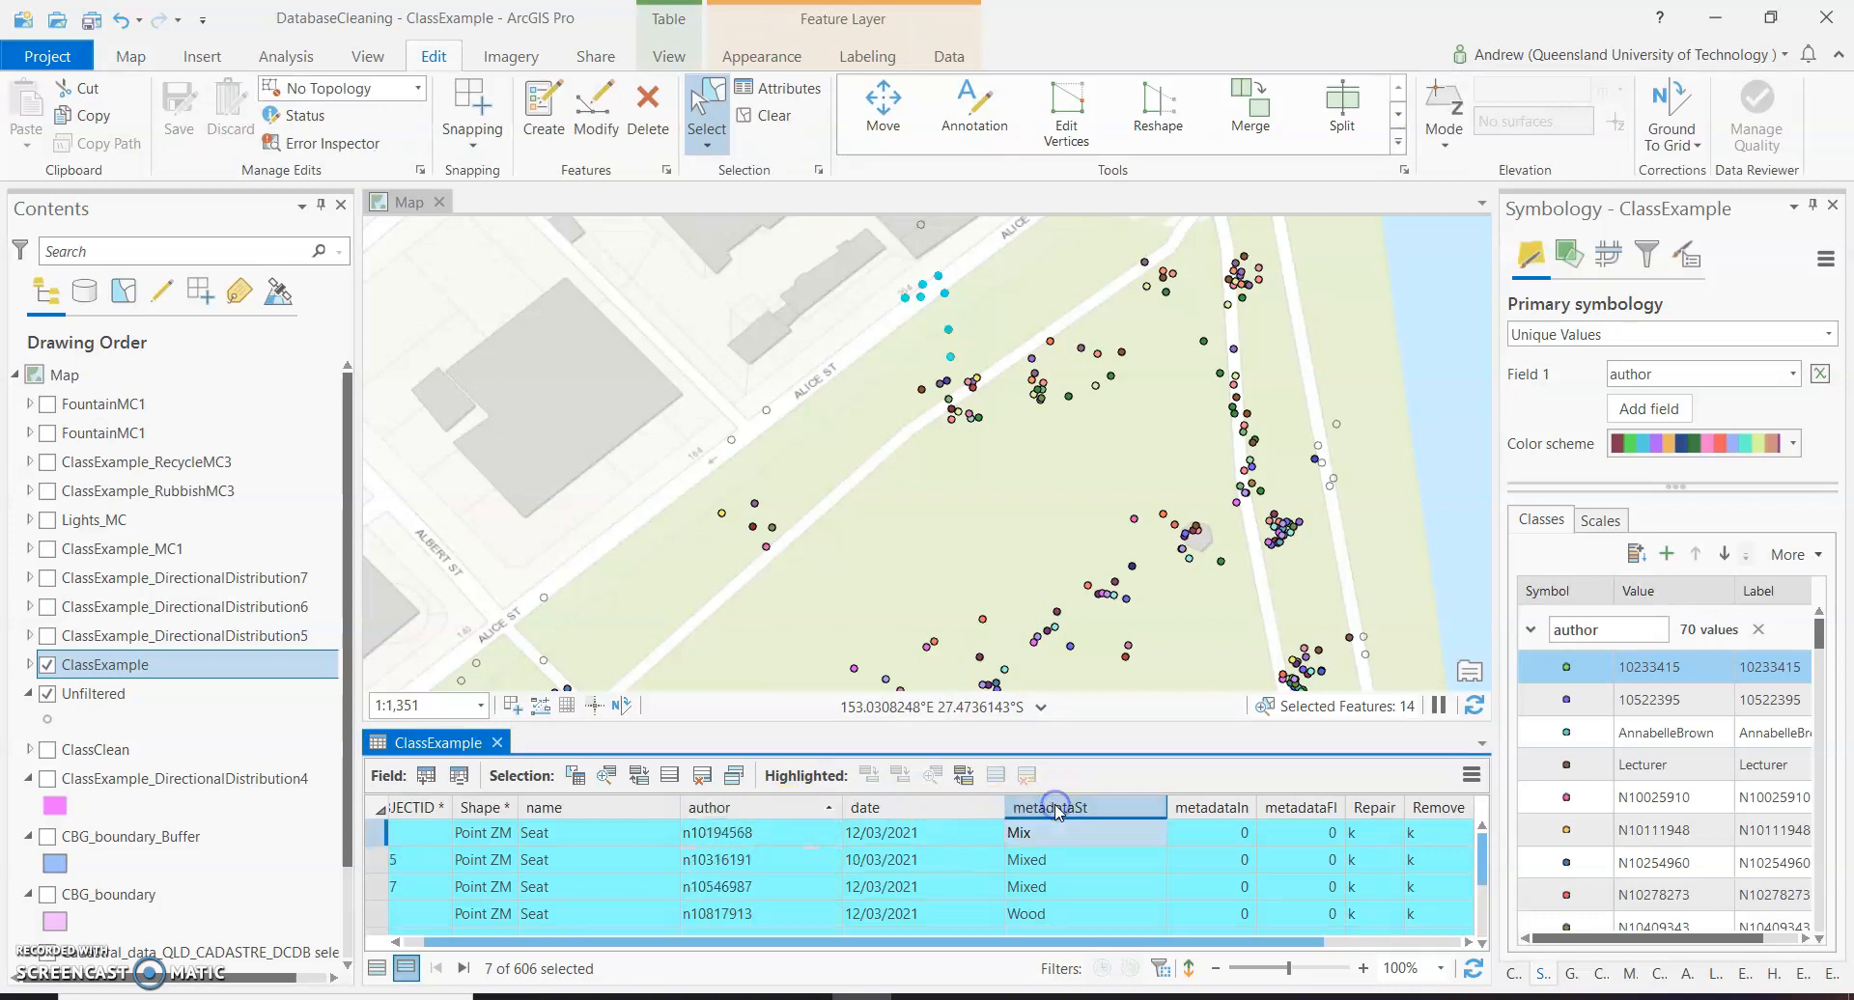
scroll(1091, 860, down, 1)
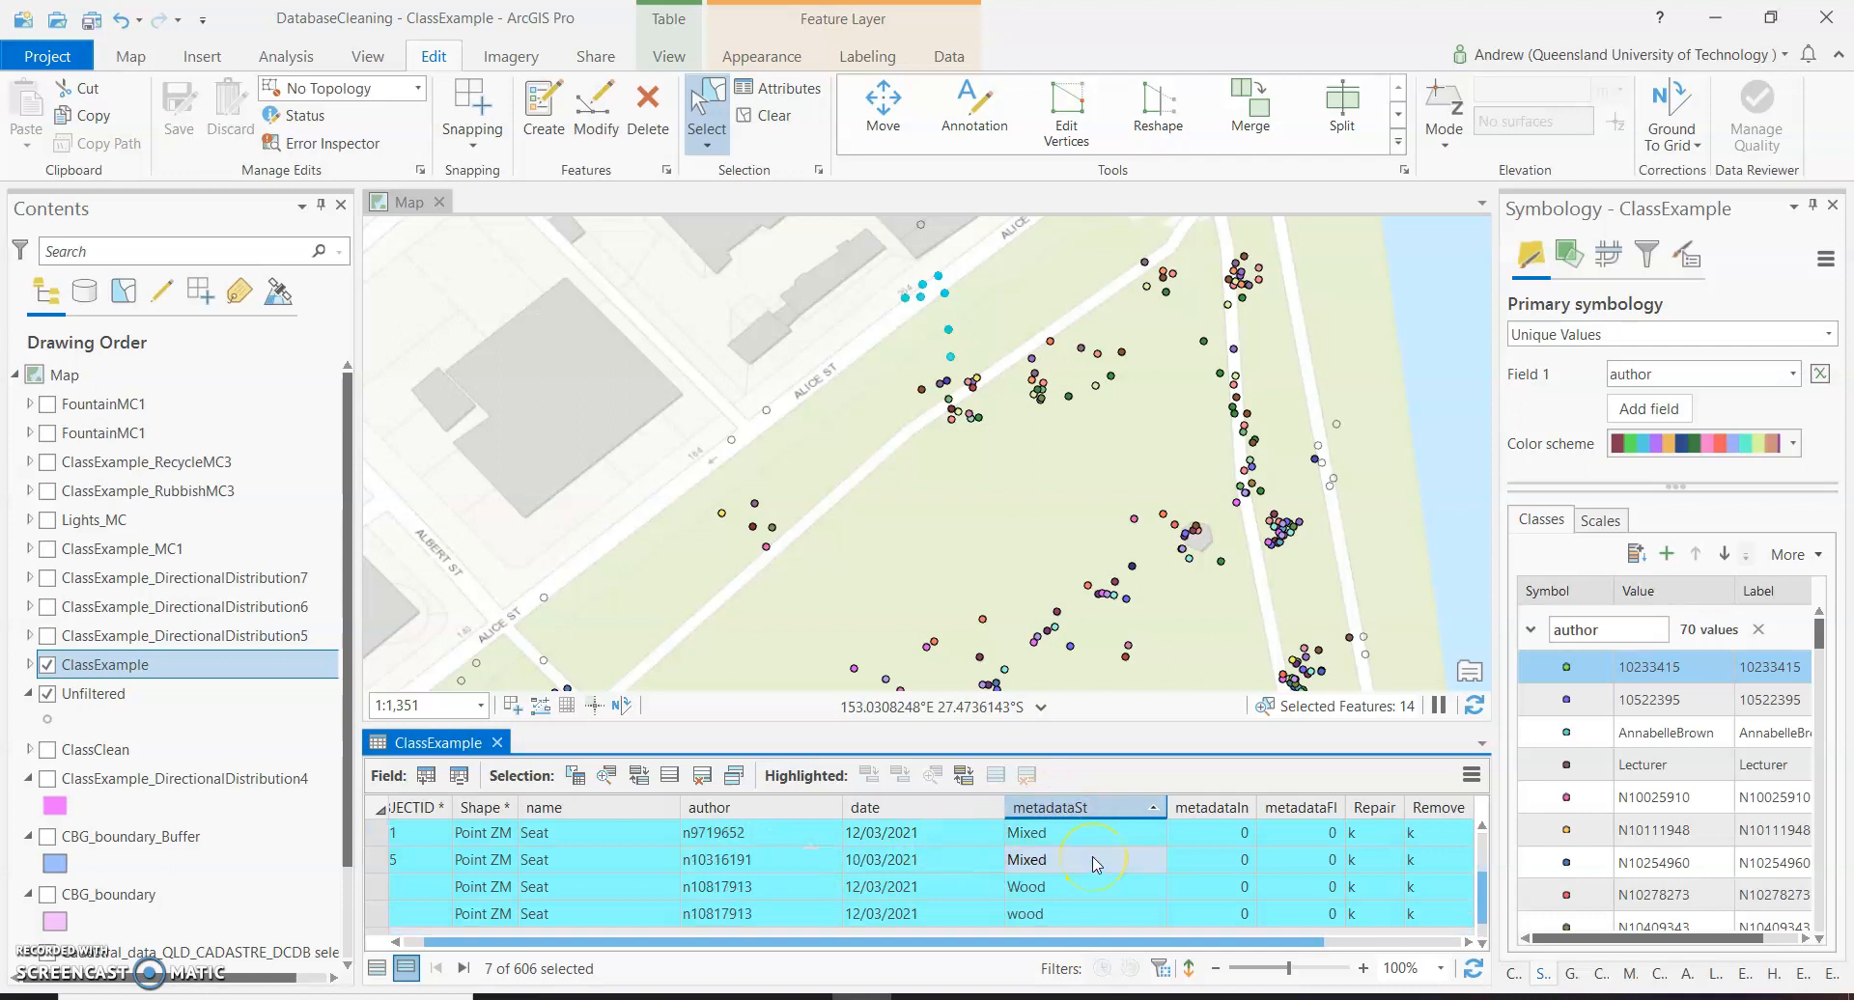
scroll(1076, 893, up, 2)
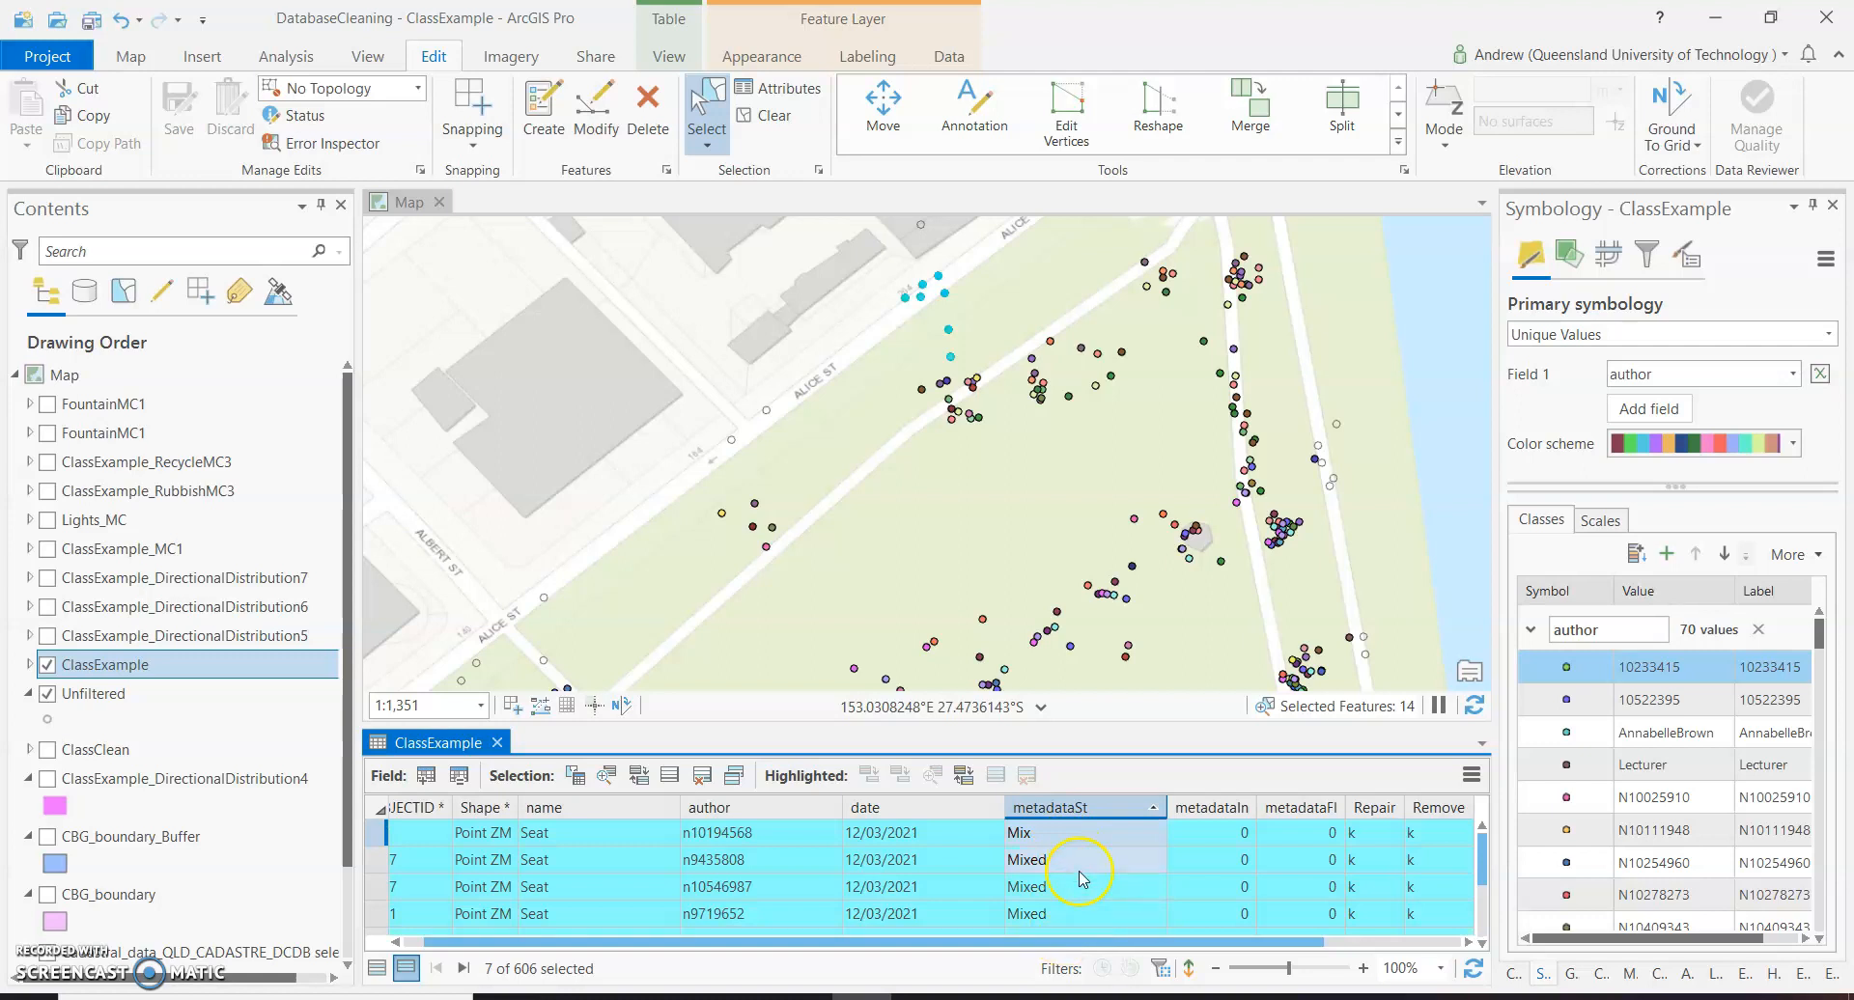
Sort the selected seat records by NEAR_DIST in ascending order and review their distances.
drag(1088, 951, 1342, 948)
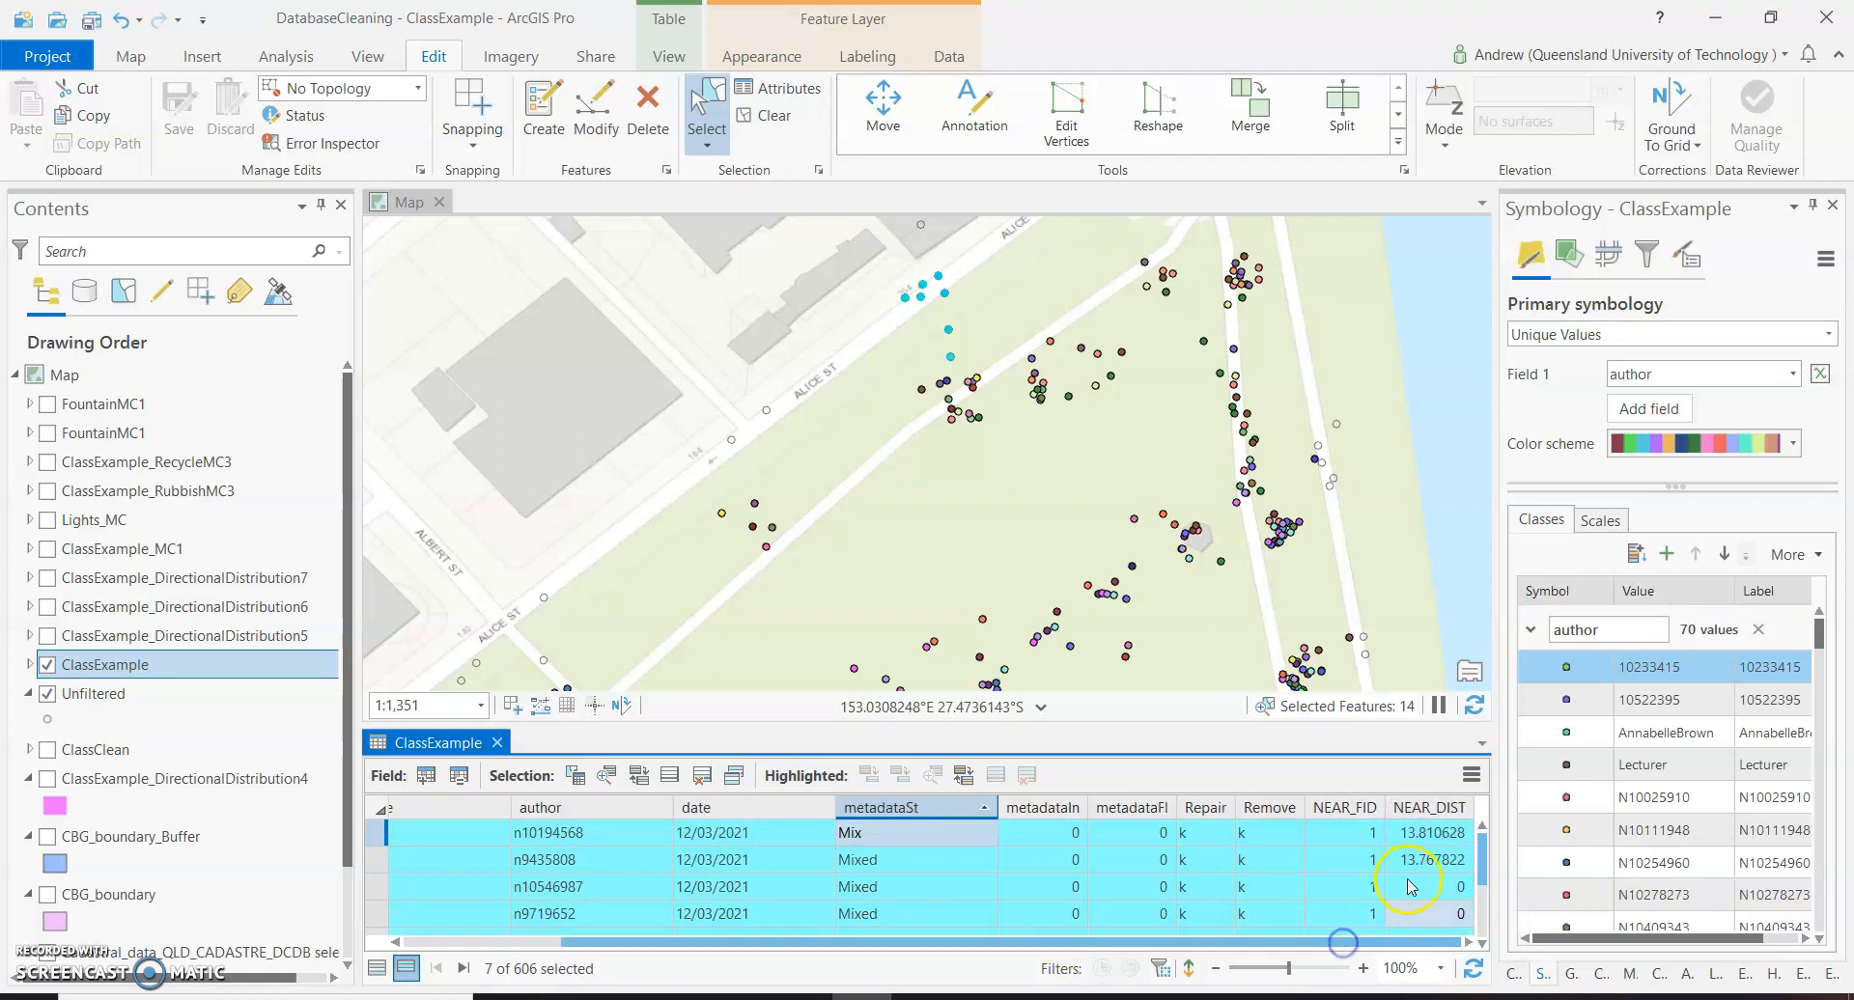
click(1441, 811)
scroll(1436, 908, down, 2)
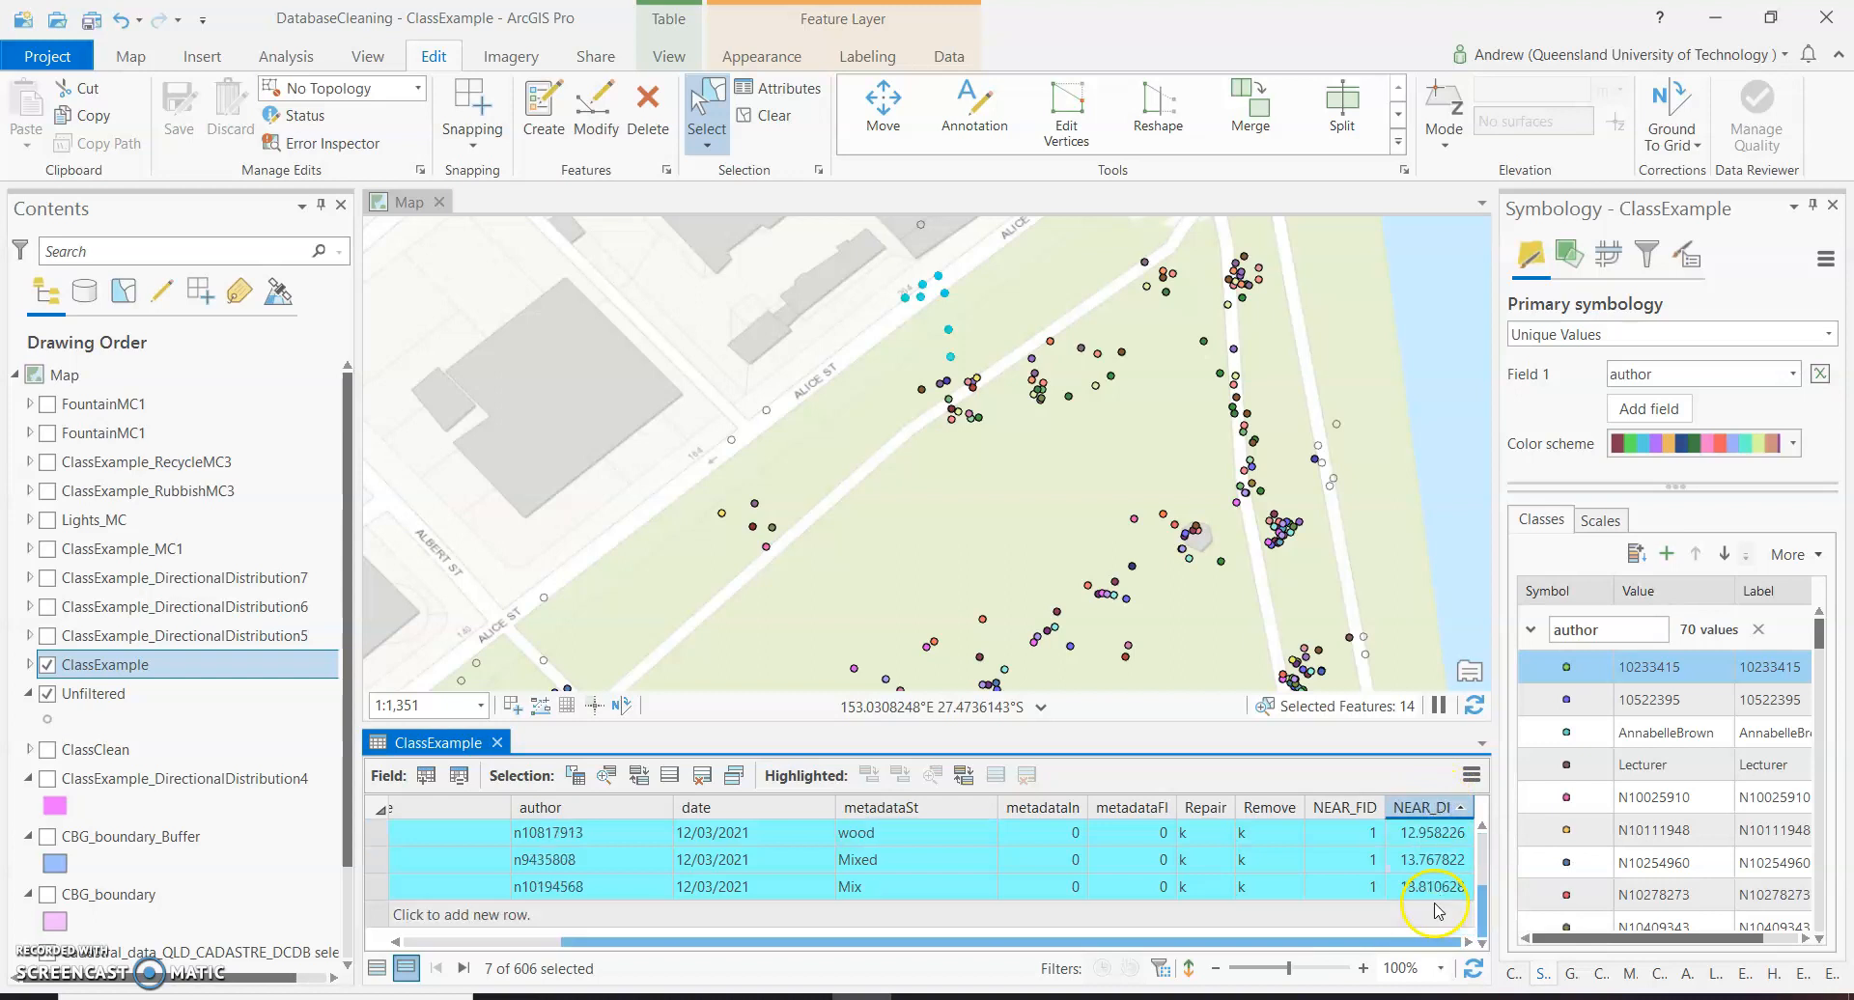
scroll(1434, 866, up, 1)
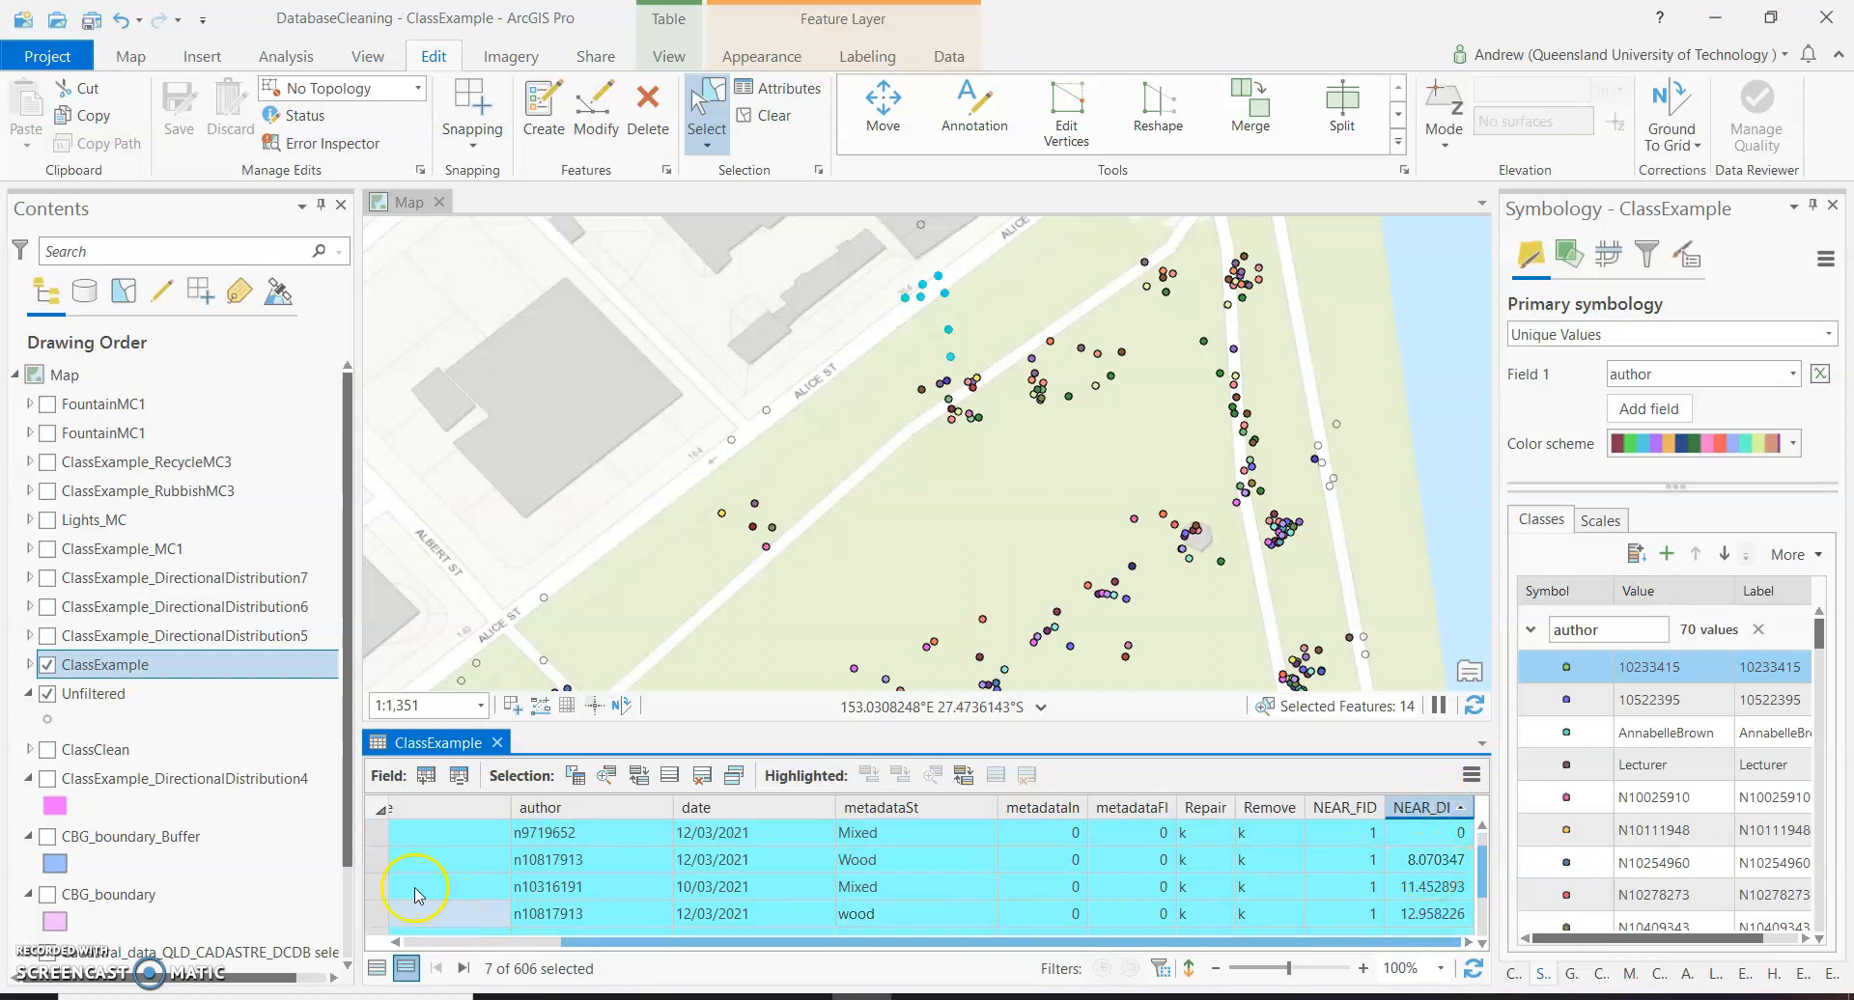
scroll(1443, 903, down, 1)
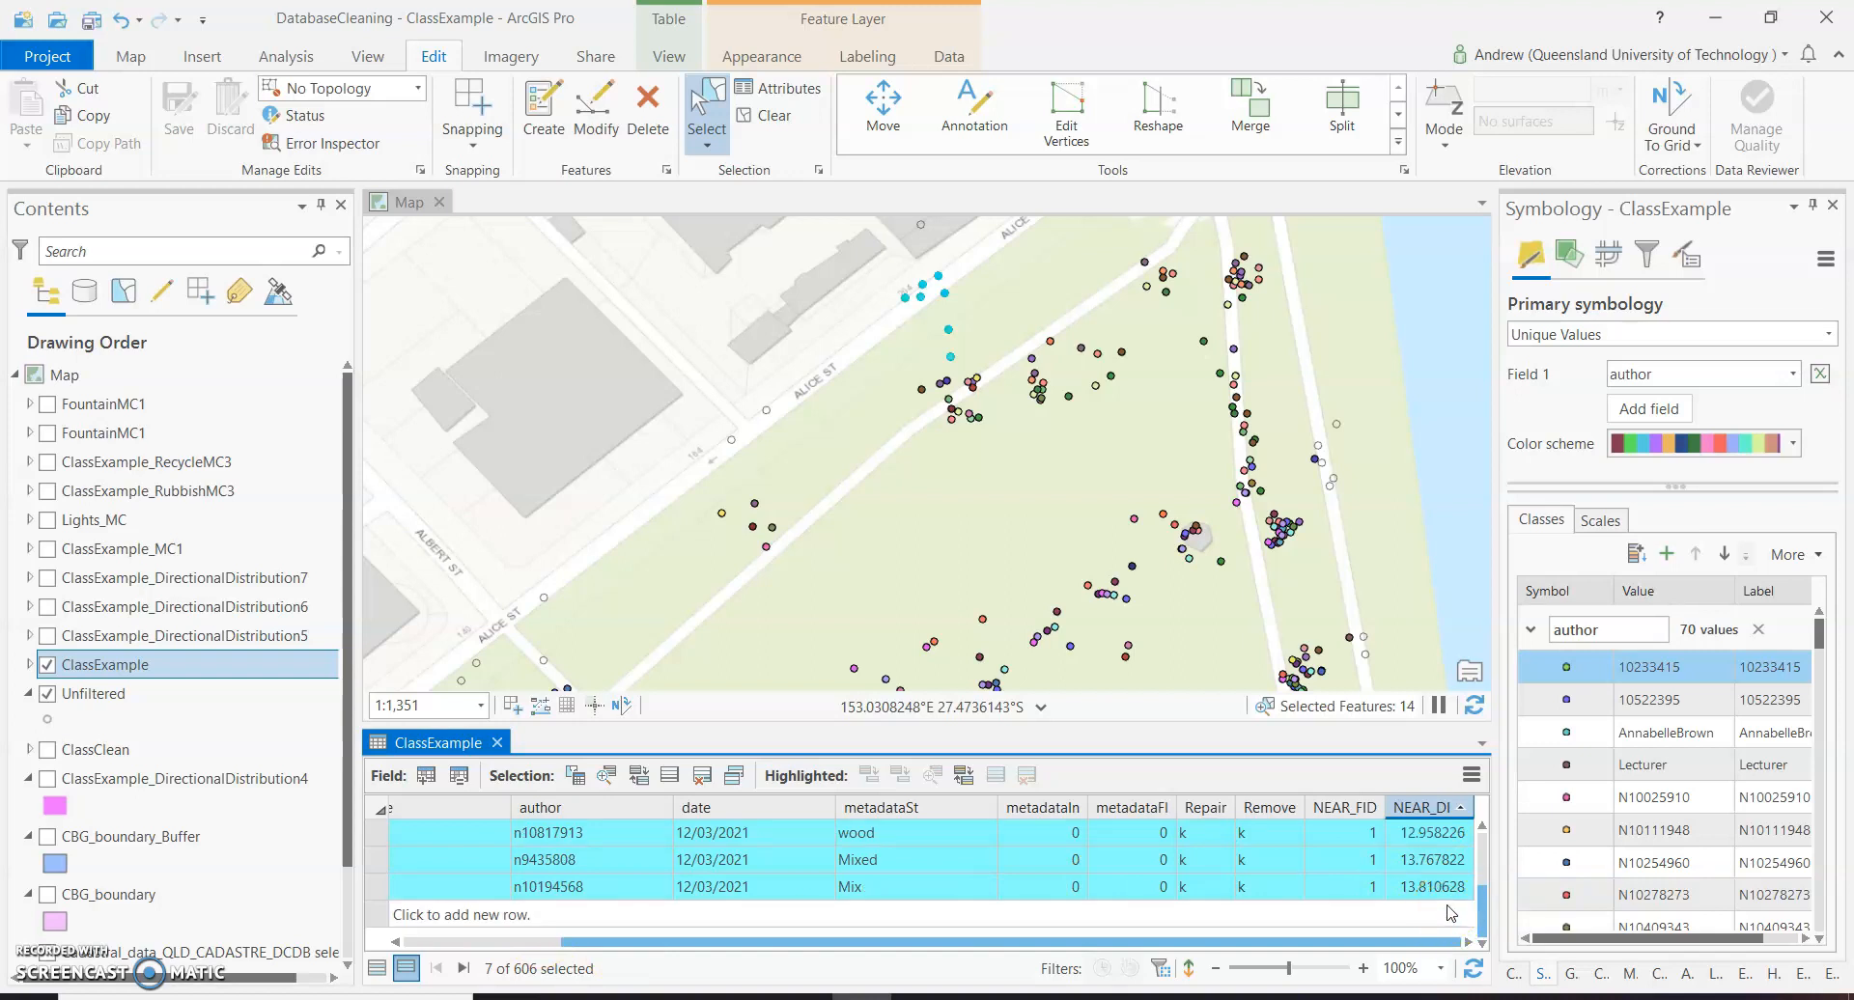
Highlight the five records with NEAR_DIST from 8.070347 to 13.810628 and reselect only those rows.
click(1431, 890)
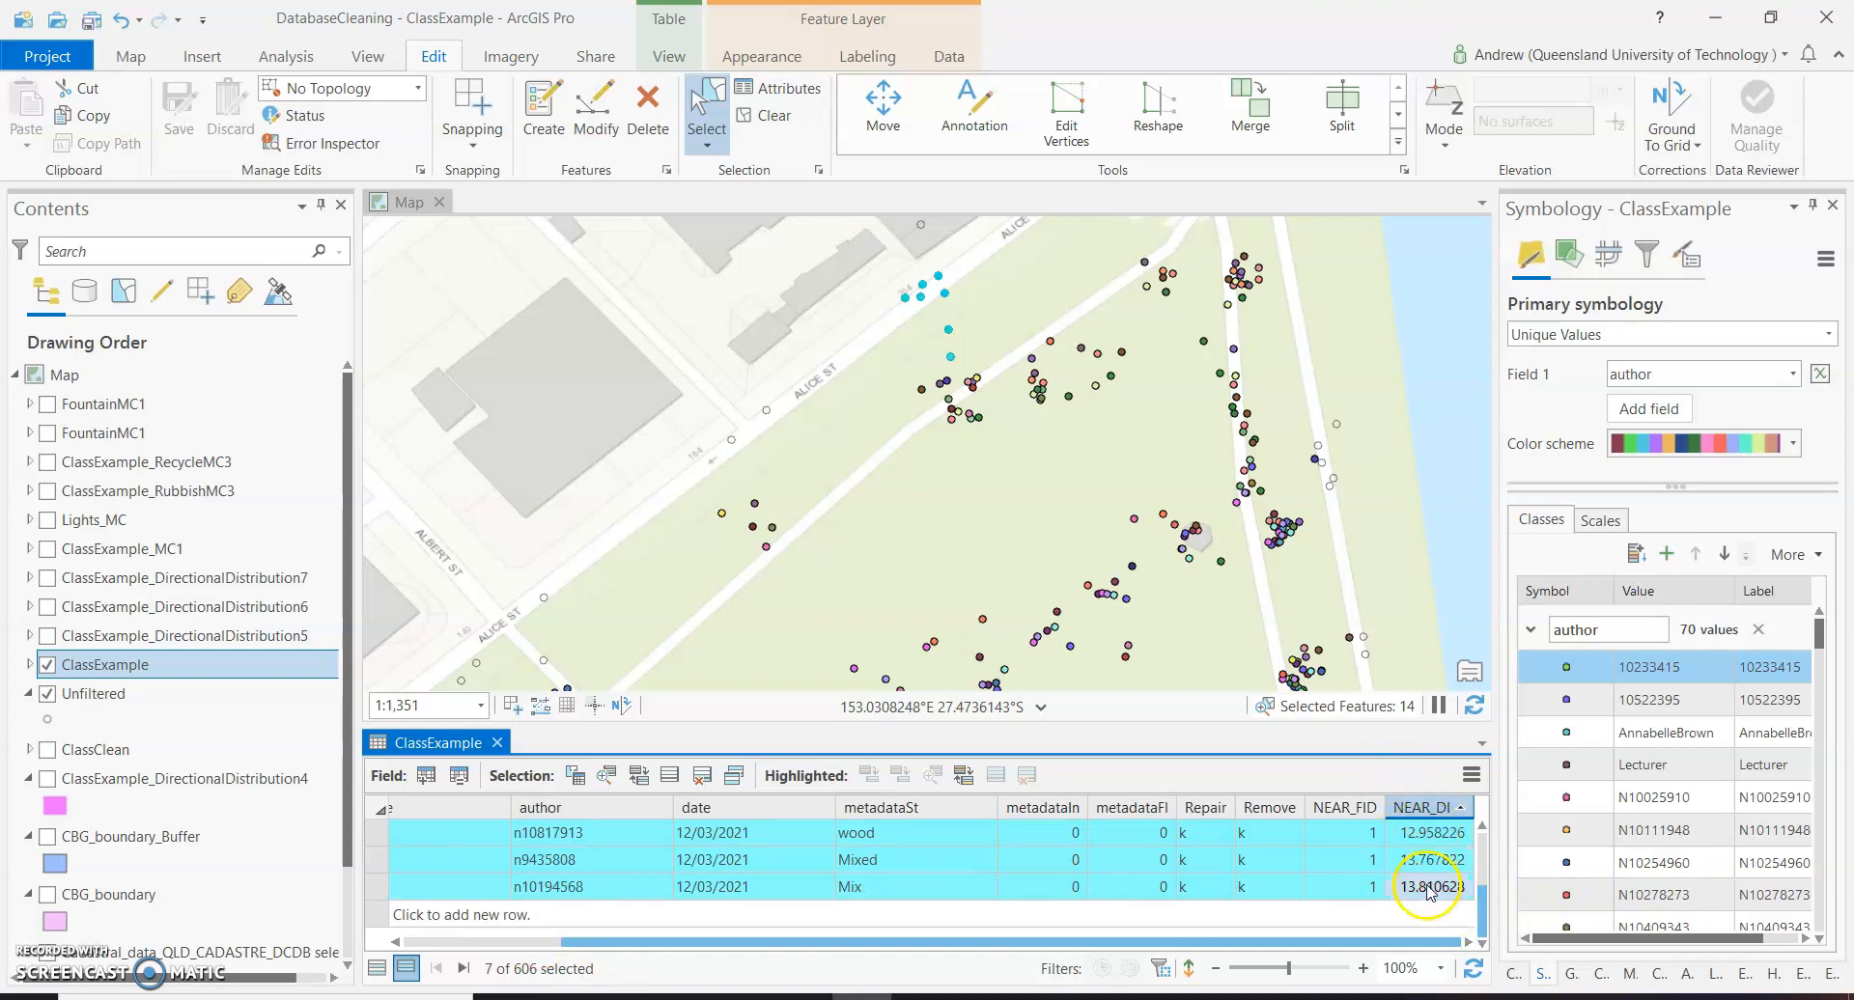
scroll(1433, 893, up, 2)
click(576, 865)
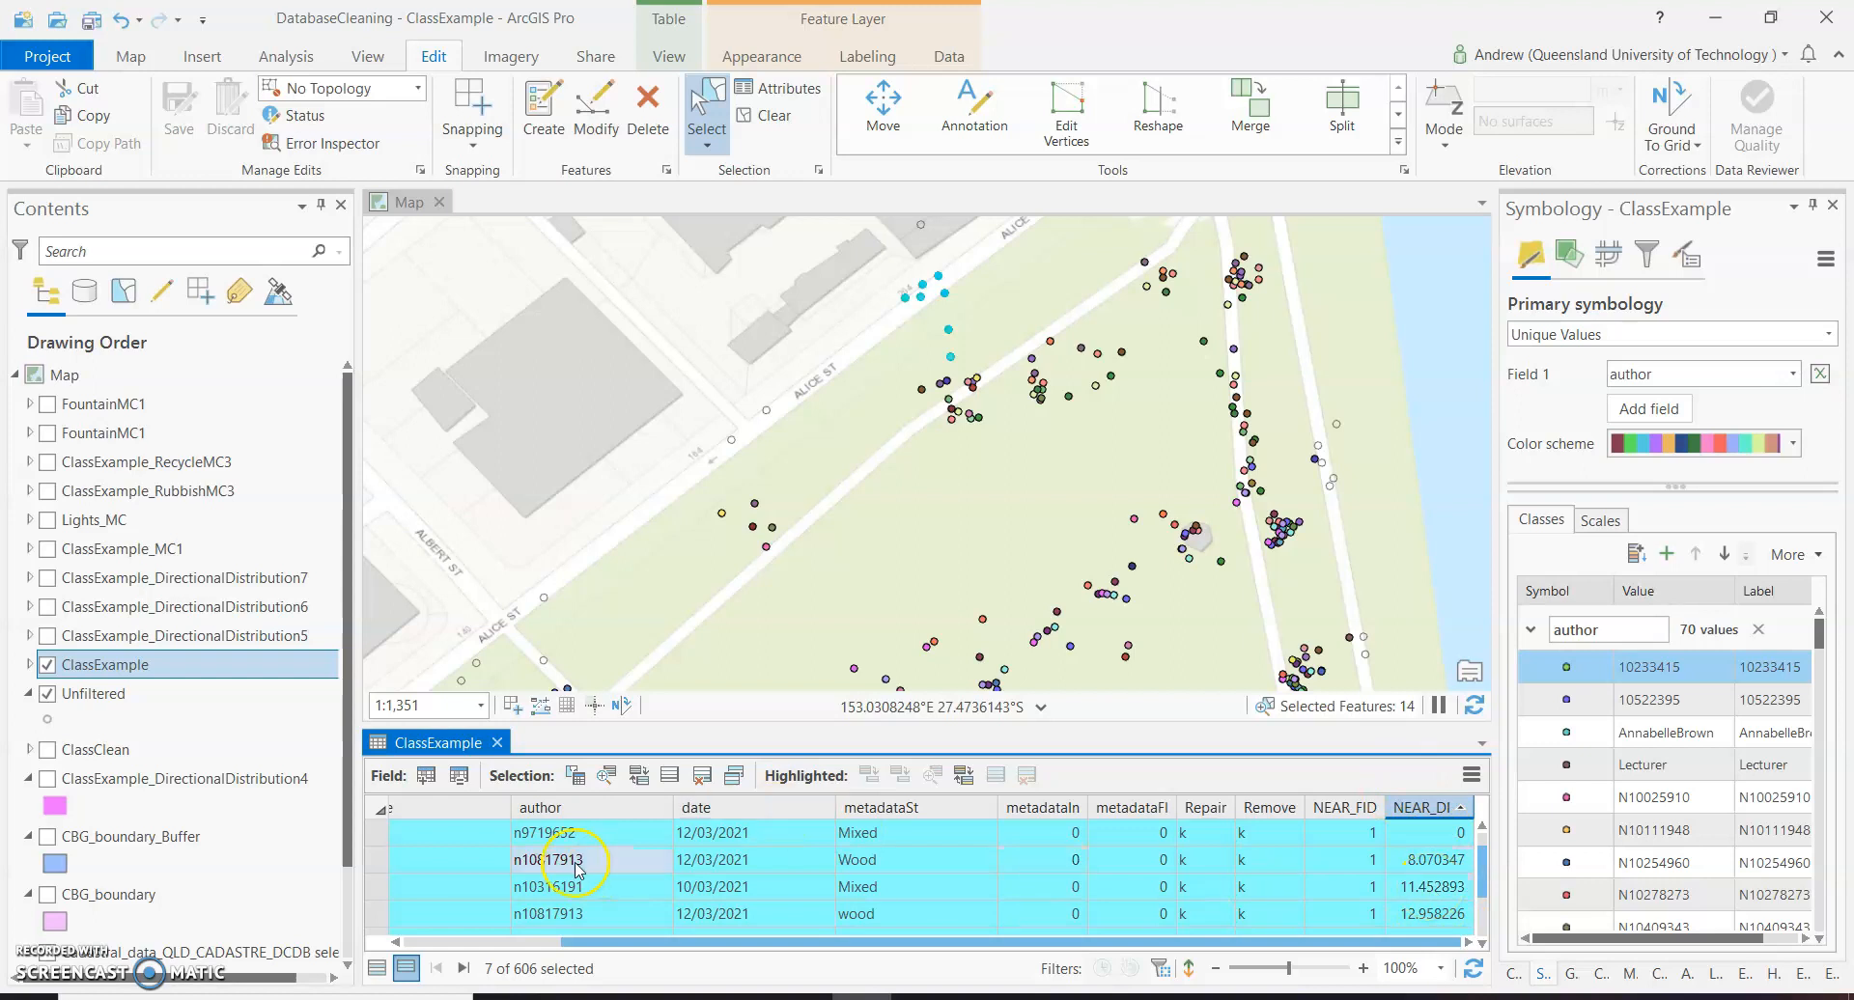
click(376, 864)
scroll(398, 874, down, 1)
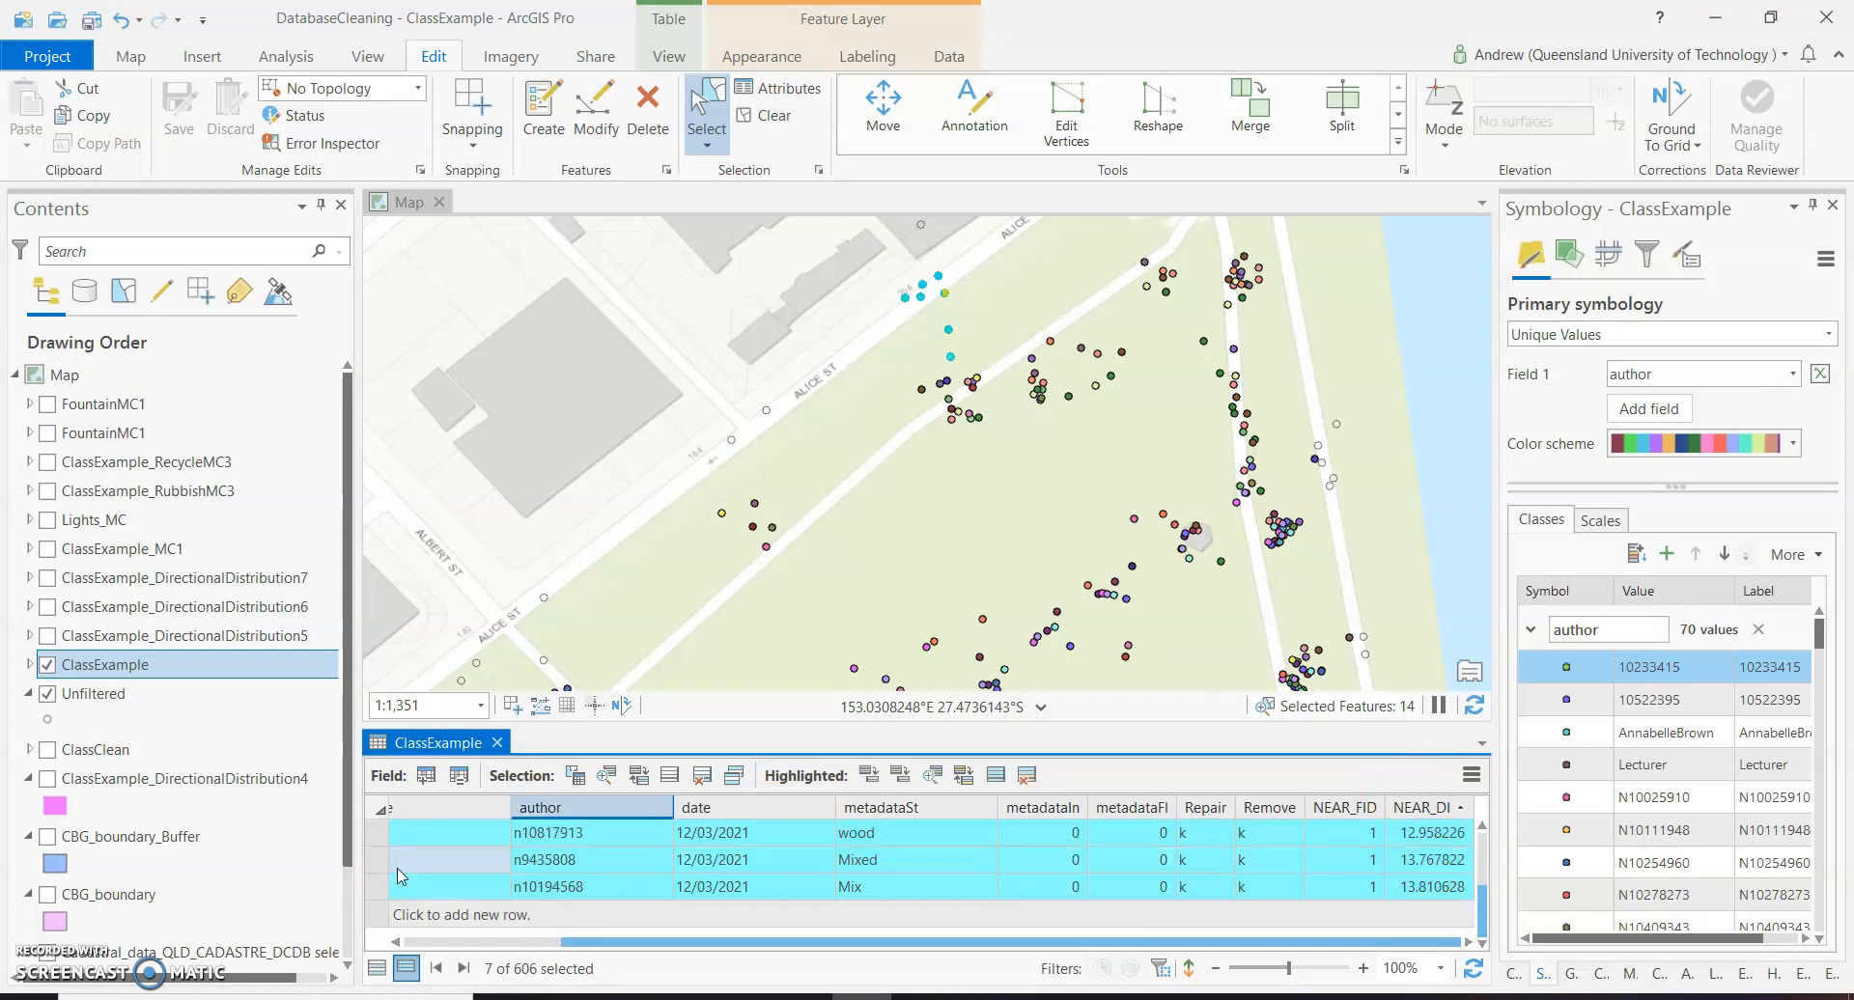
click(382, 890)
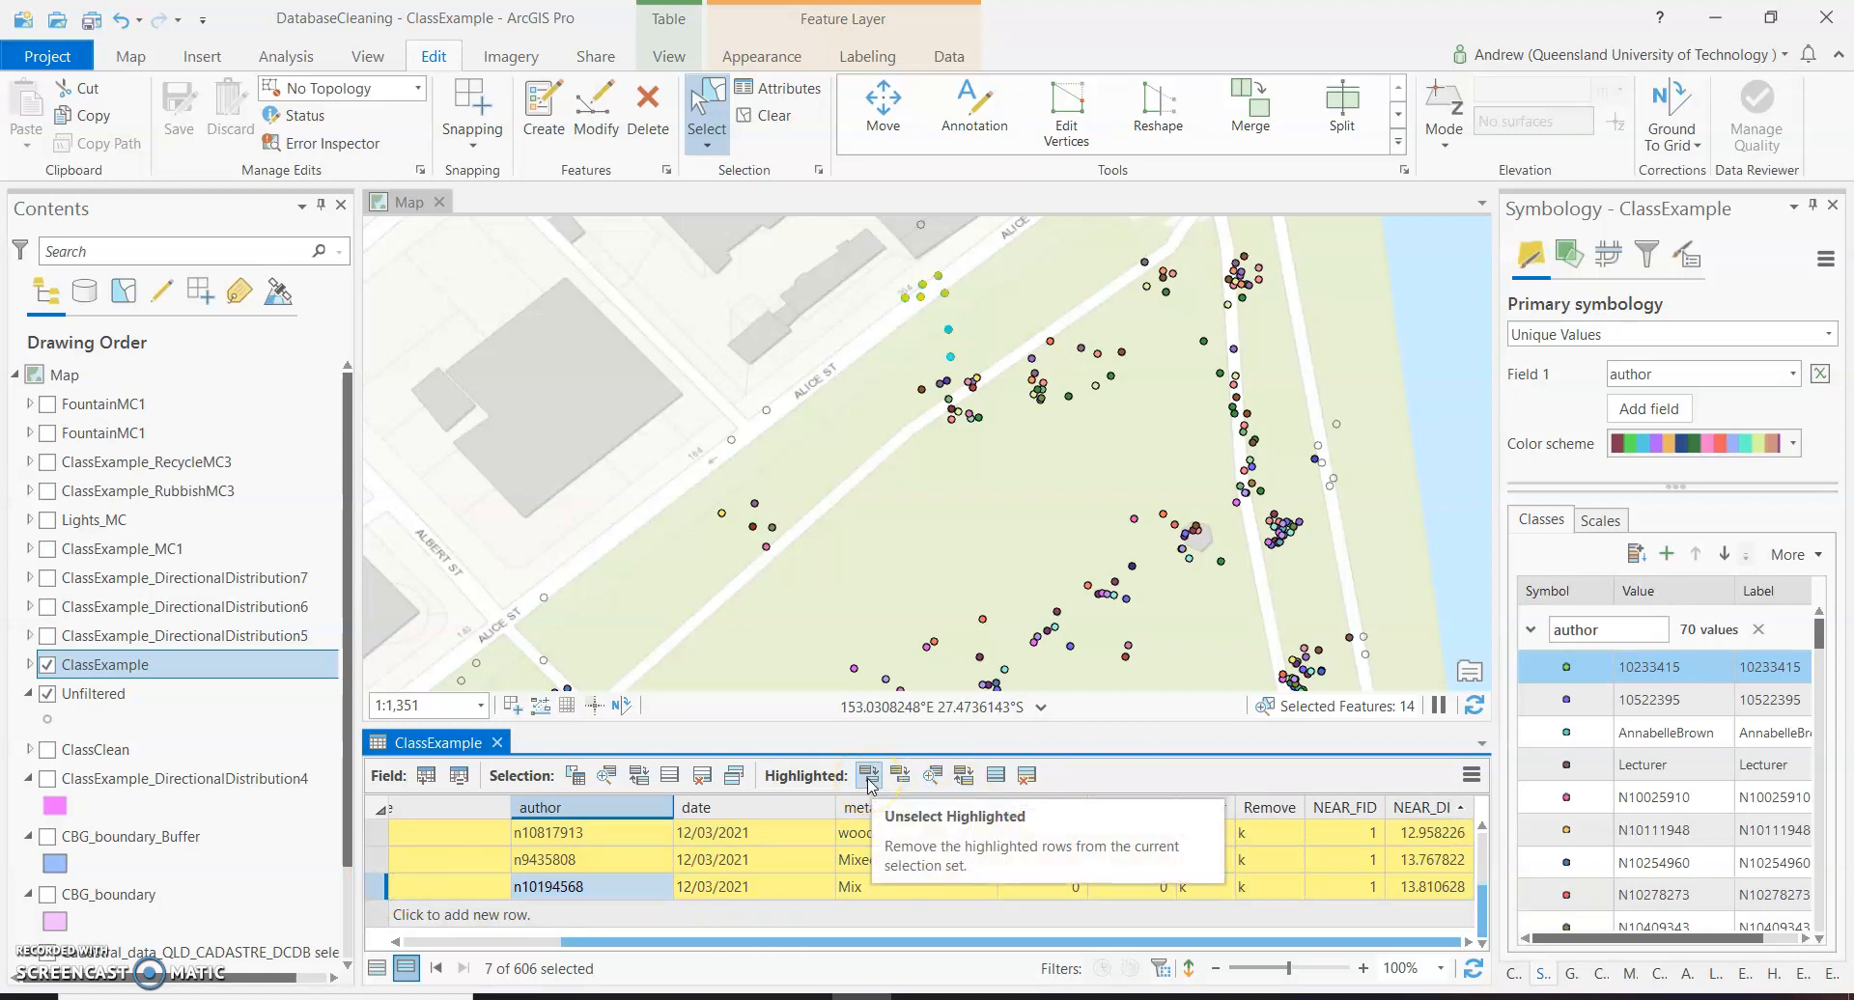
click(899, 777)
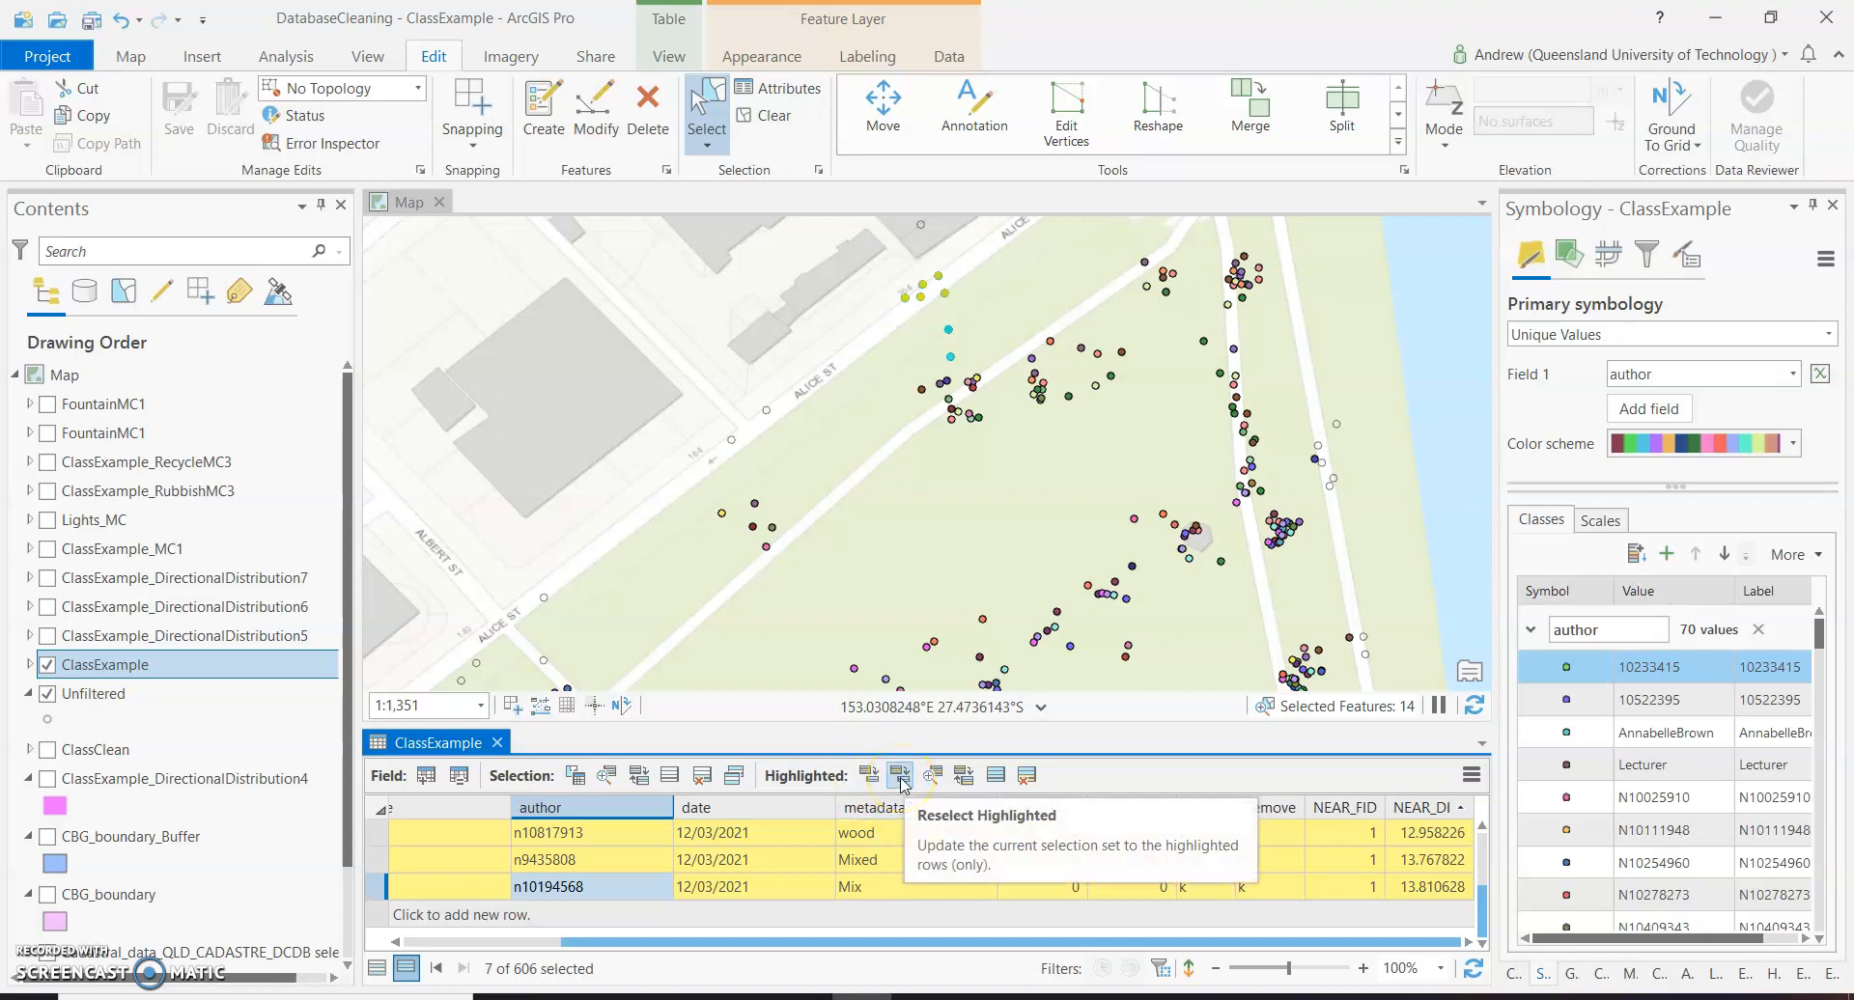
click(899, 776)
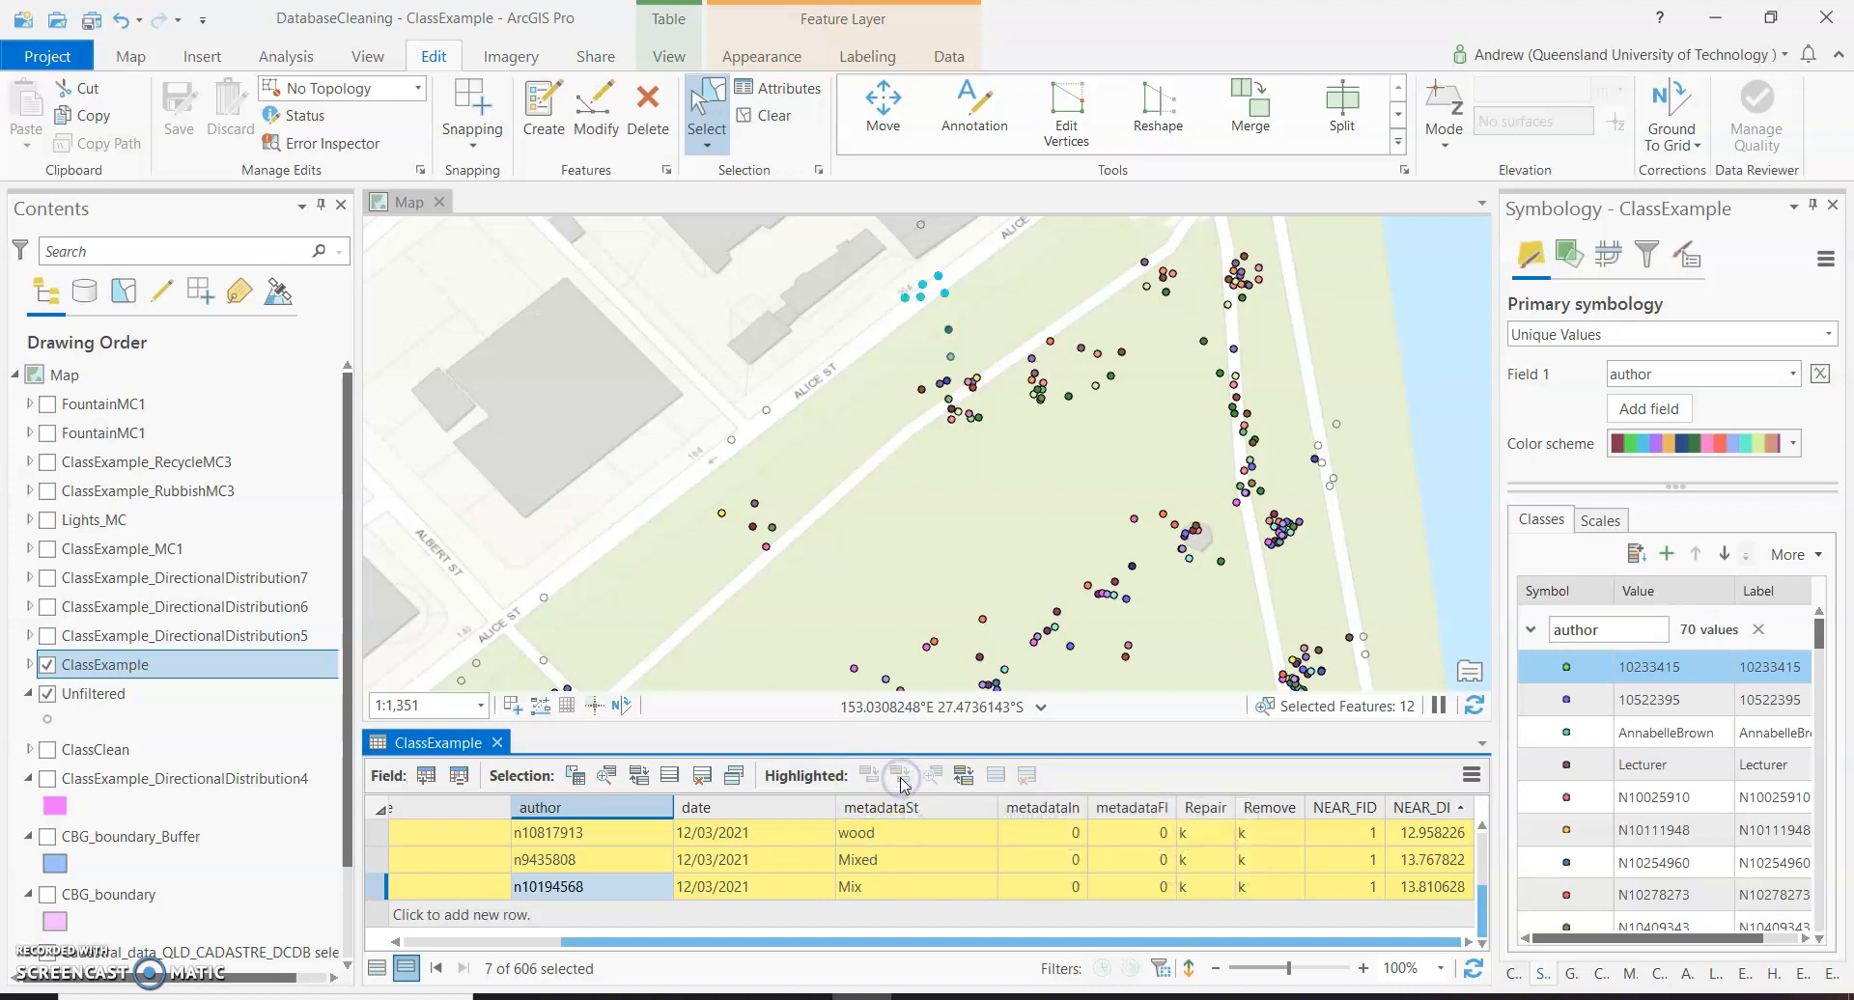
Calculate the Remove field as "r" for the five selected seat records with a NEAR_DIST above 0, using a Python 3 expression.
right_click(1271, 811)
click(1301, 641)
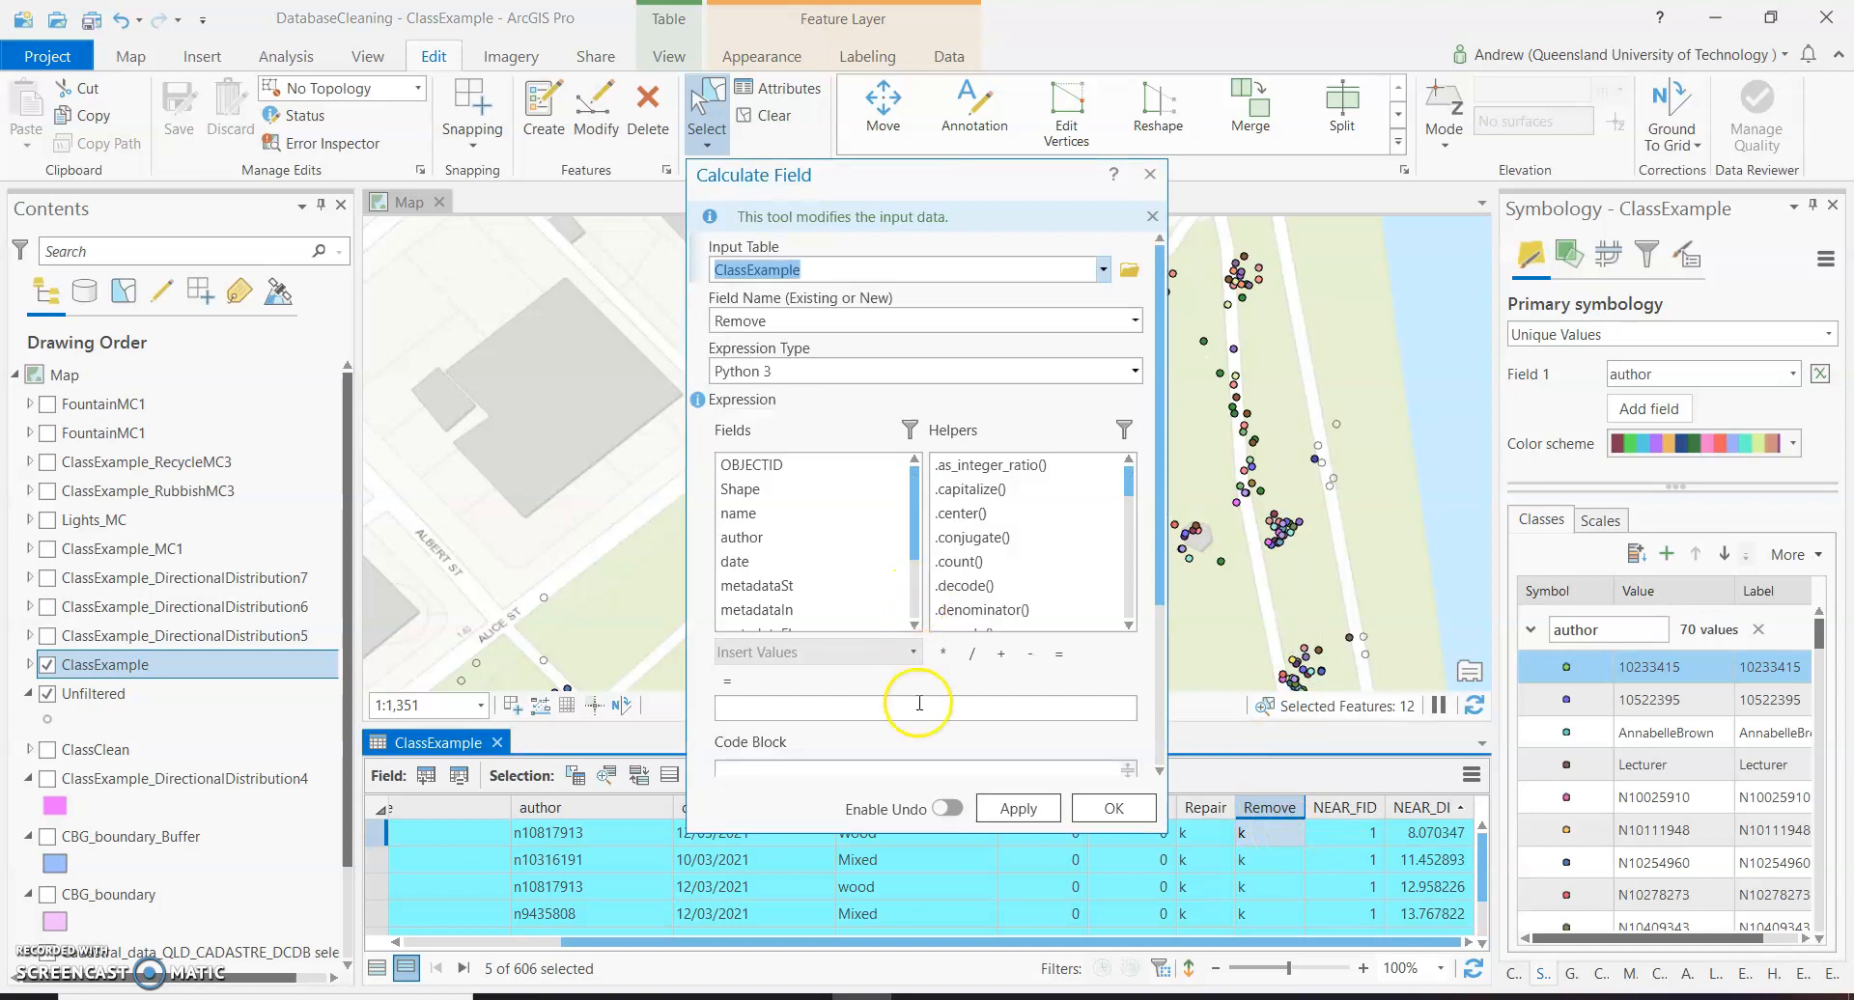
click(917, 703)
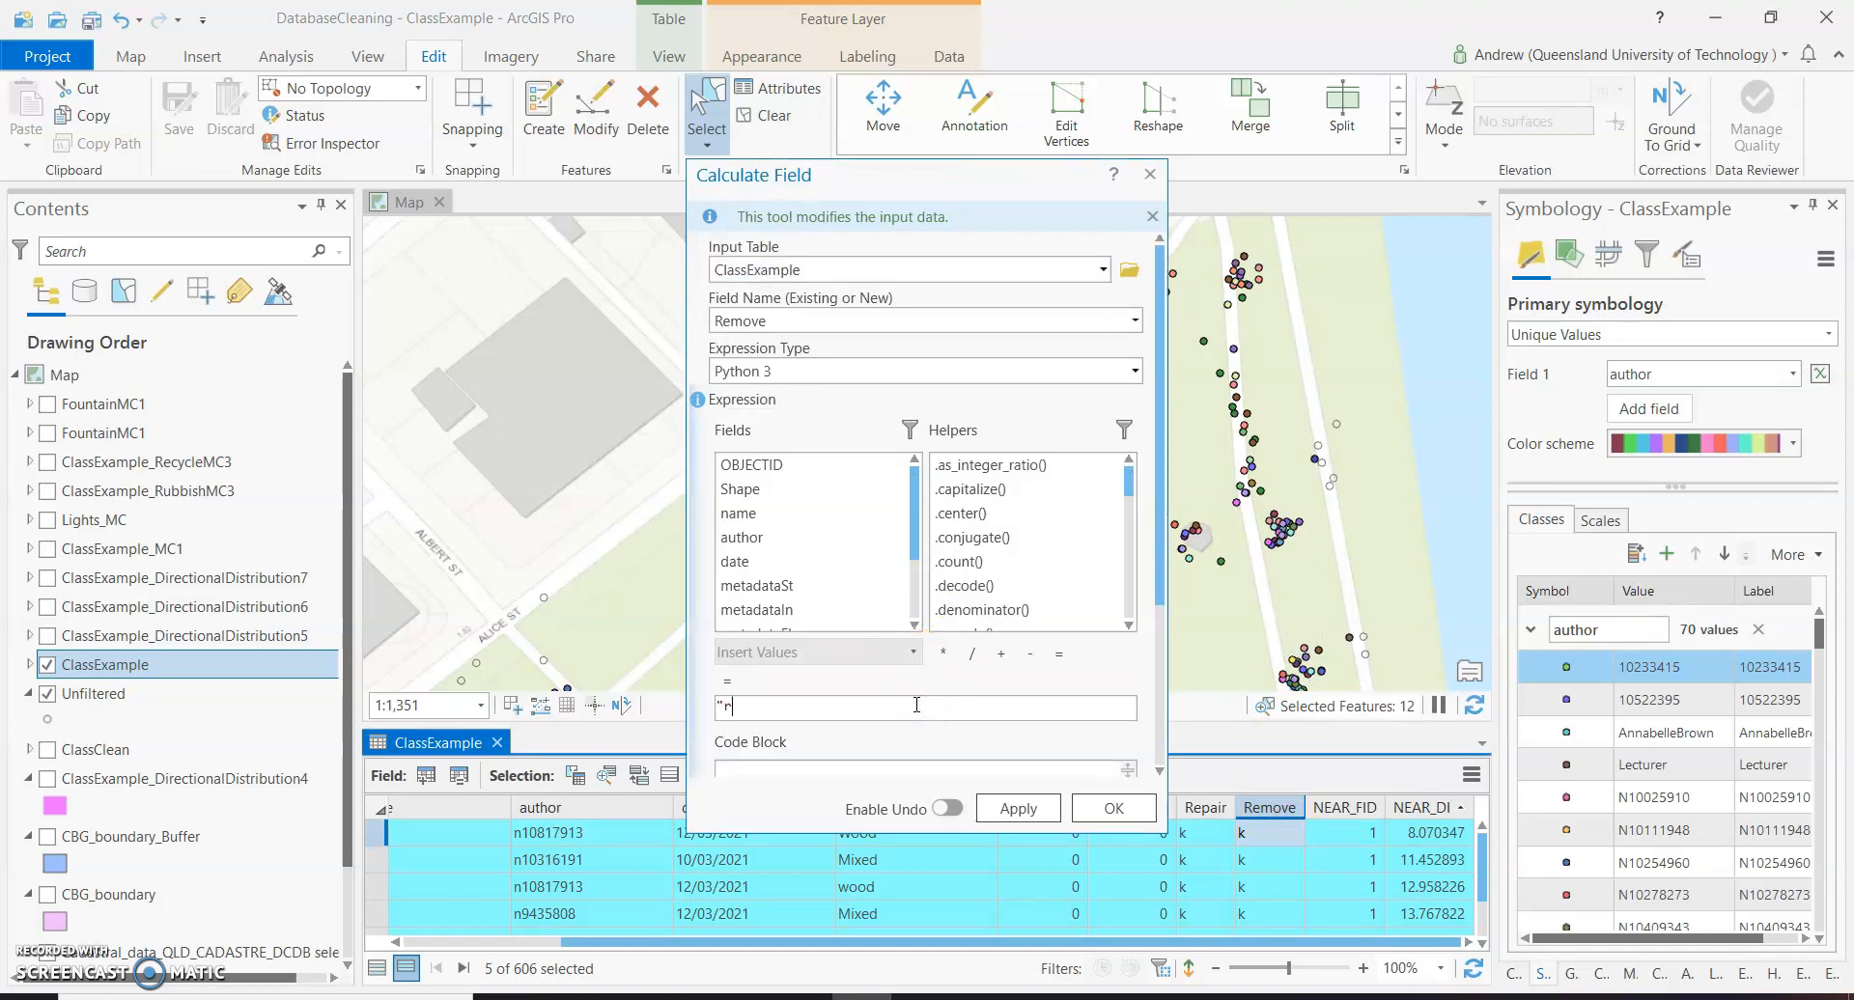
click(1016, 808)
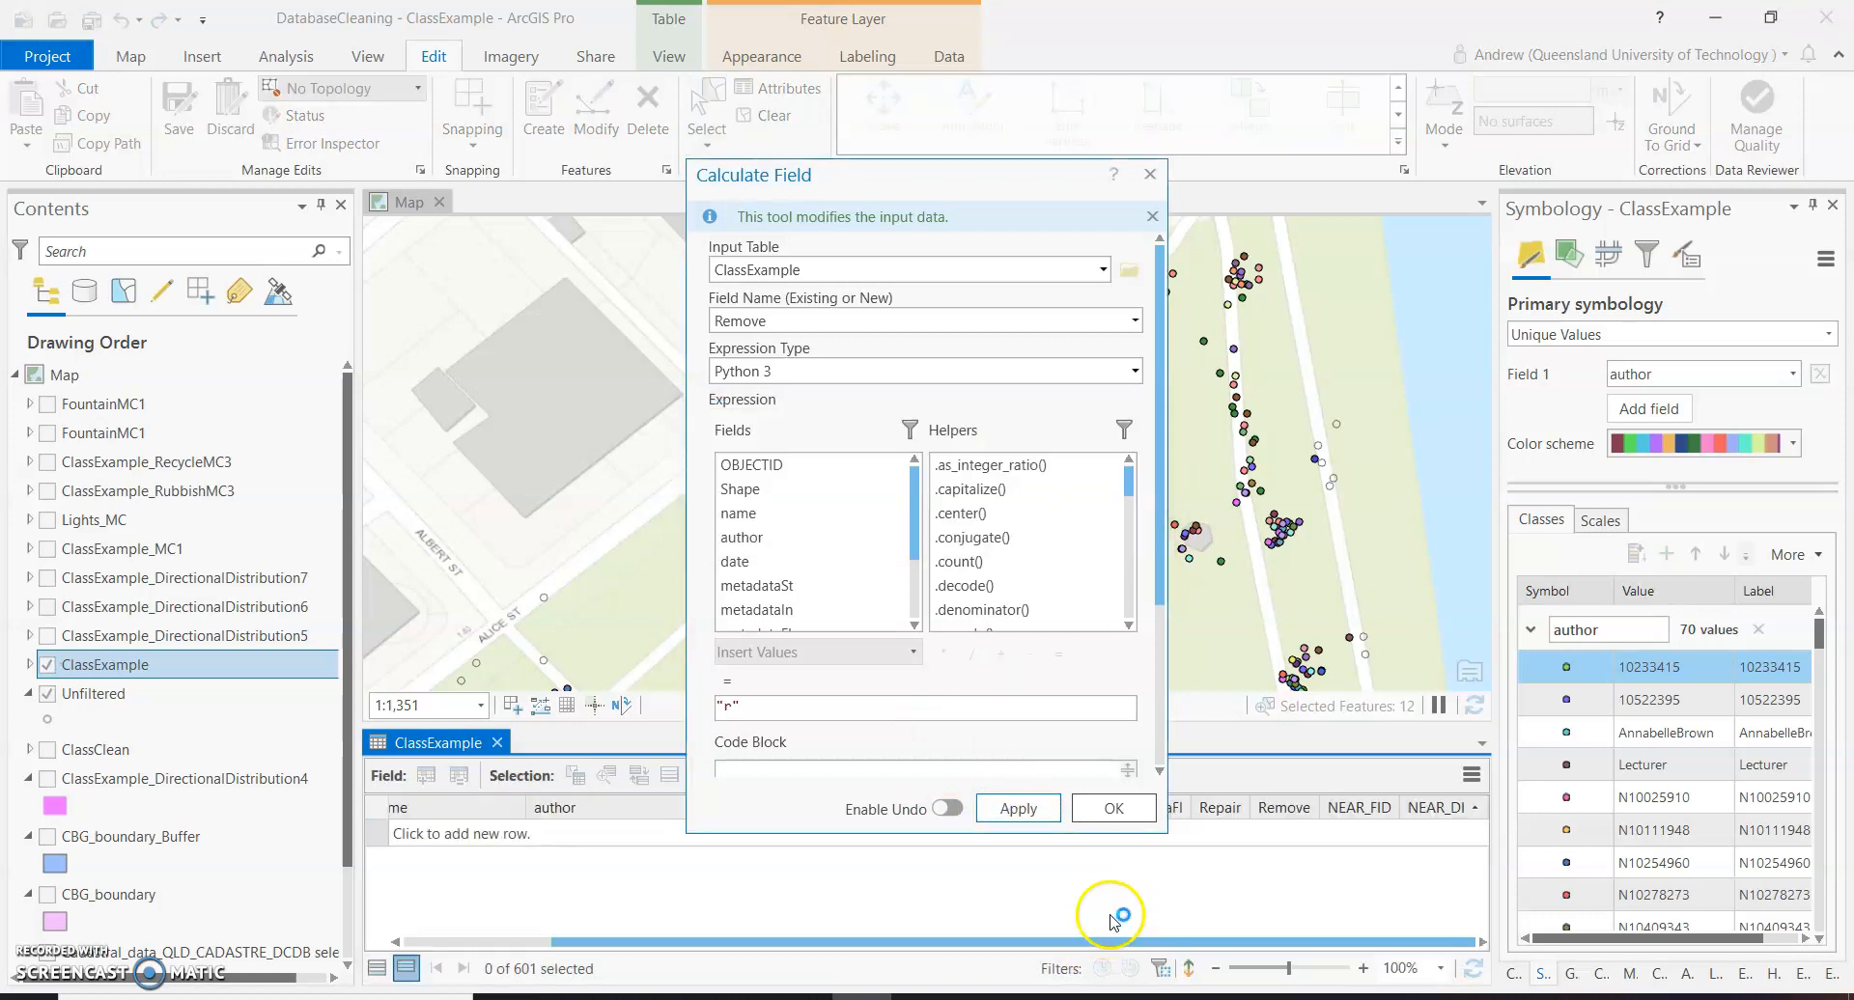
click(1114, 809)
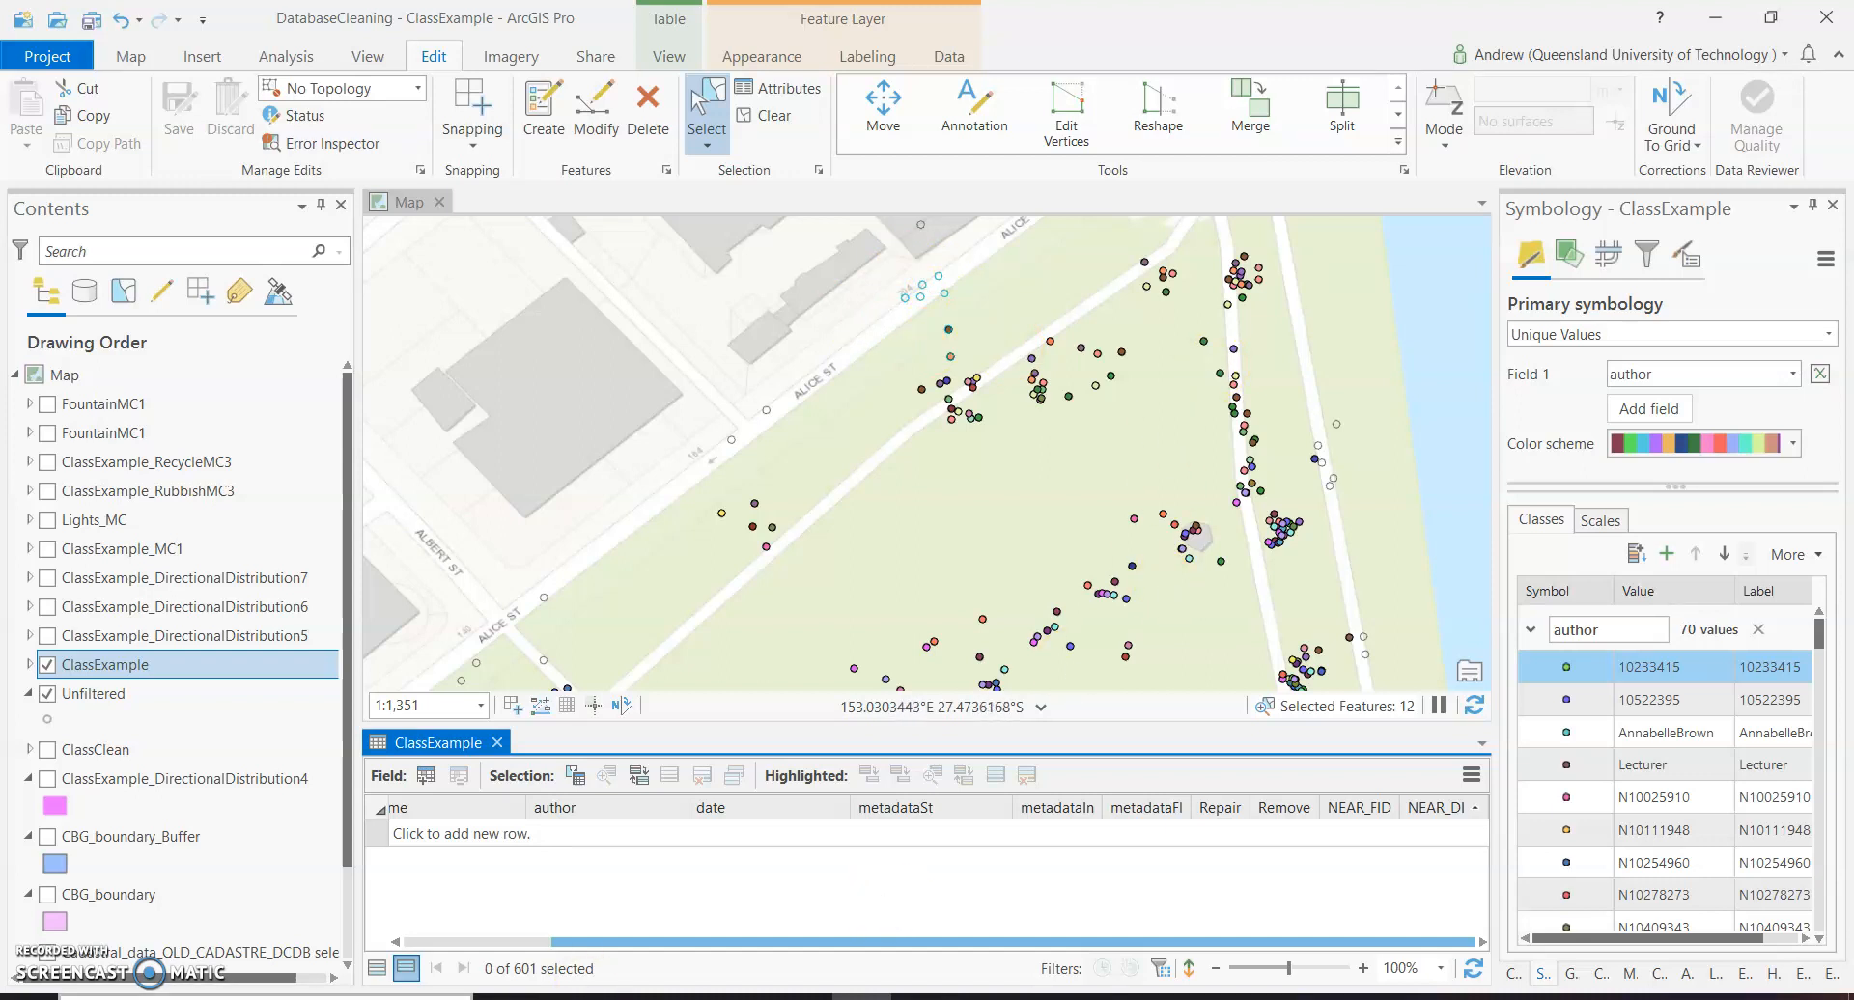
Look over the northern part of the park for the next cluster of seat points to clean.
scroll(841, 537, down, 1)
scroll(841, 538, down, 1)
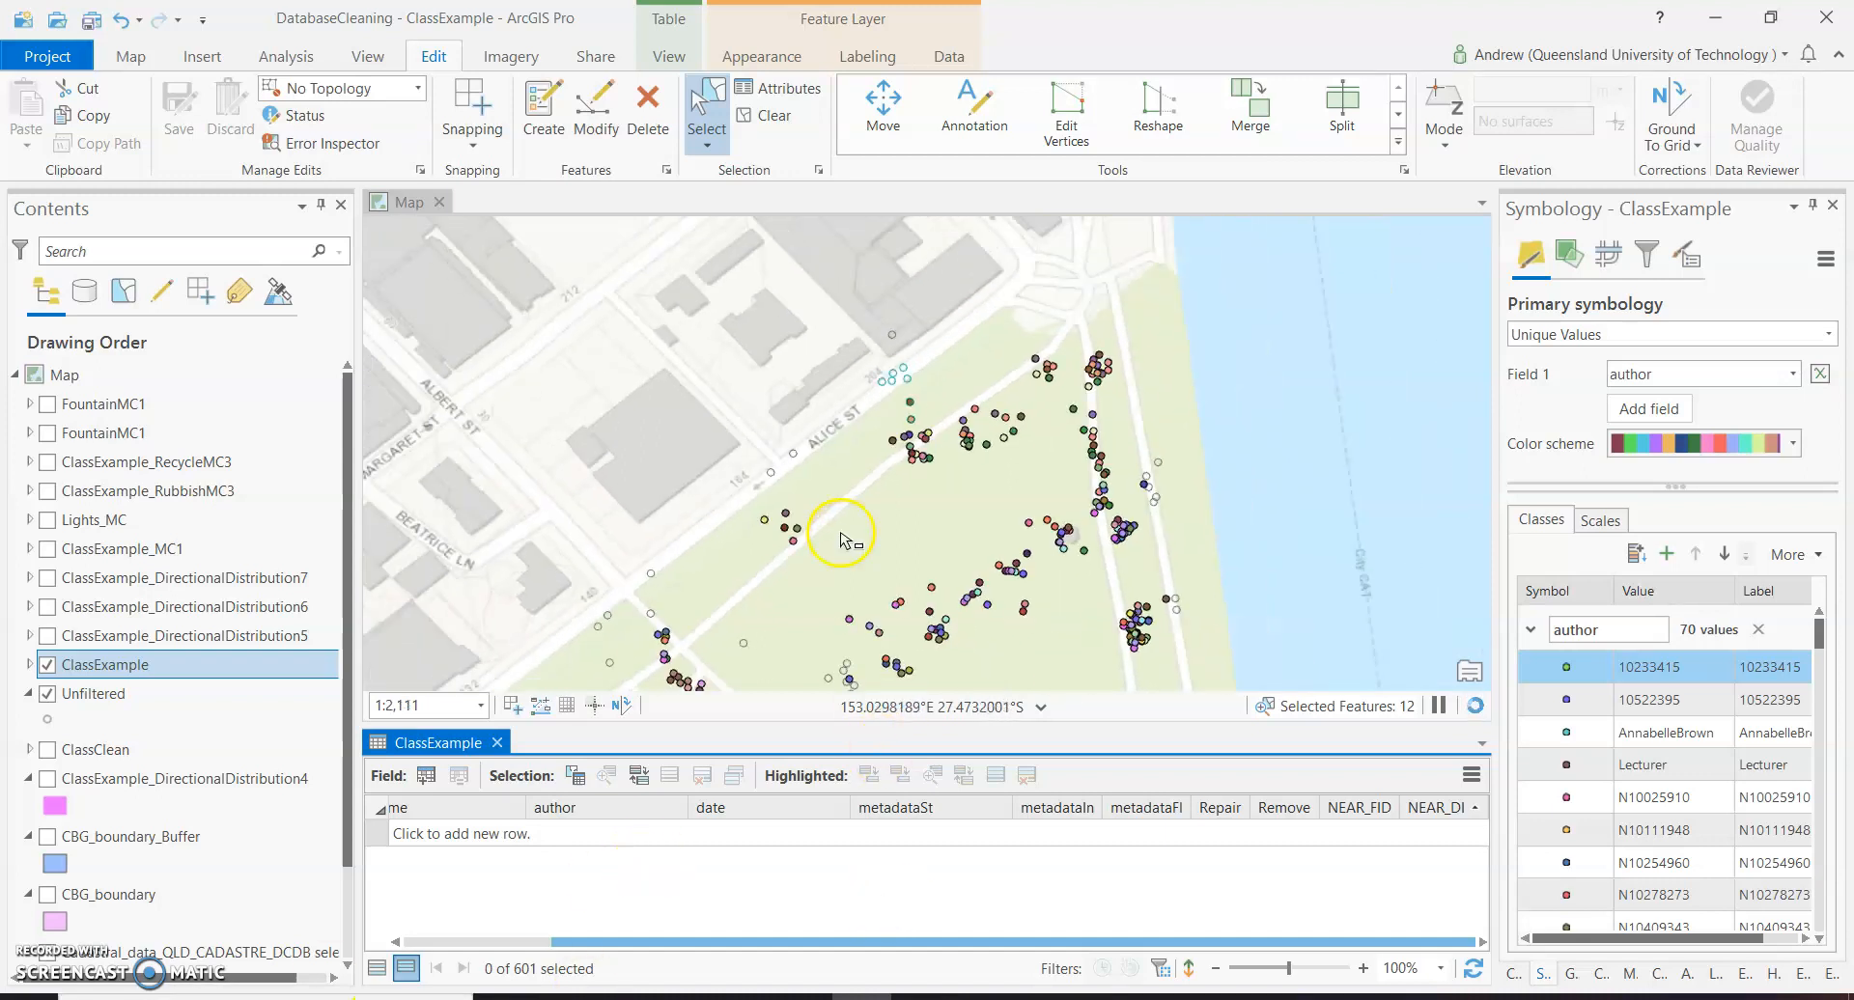